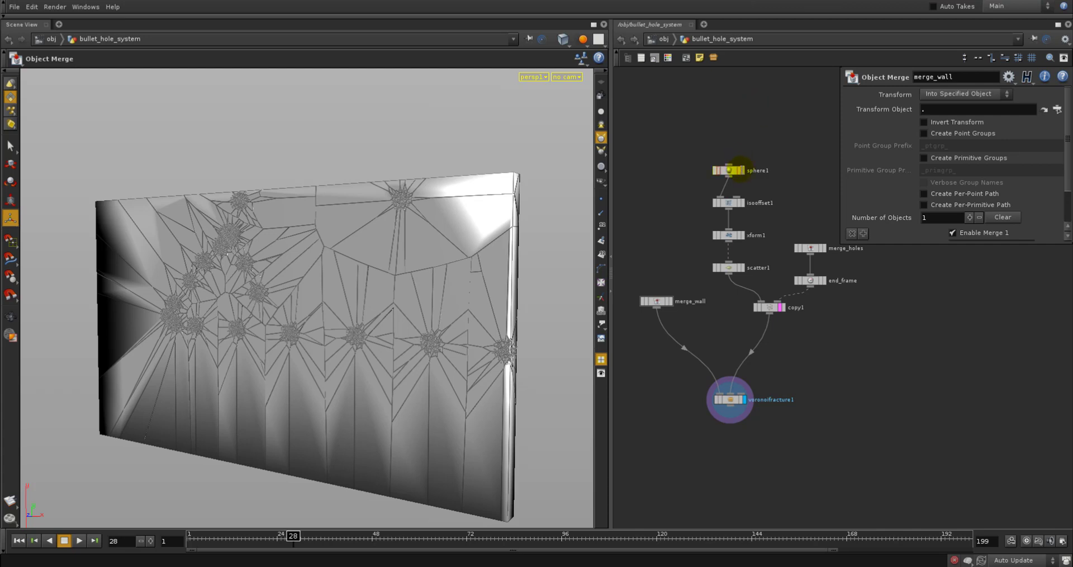
- Display sphere1, isooffset1 and xform1 in turn, and return to the voronoifracture1 result to examine the fractured wall
{"action": "left_click", "coordinate": [740, 170]}
{"action": "left_click", "coordinate": [741, 202]}
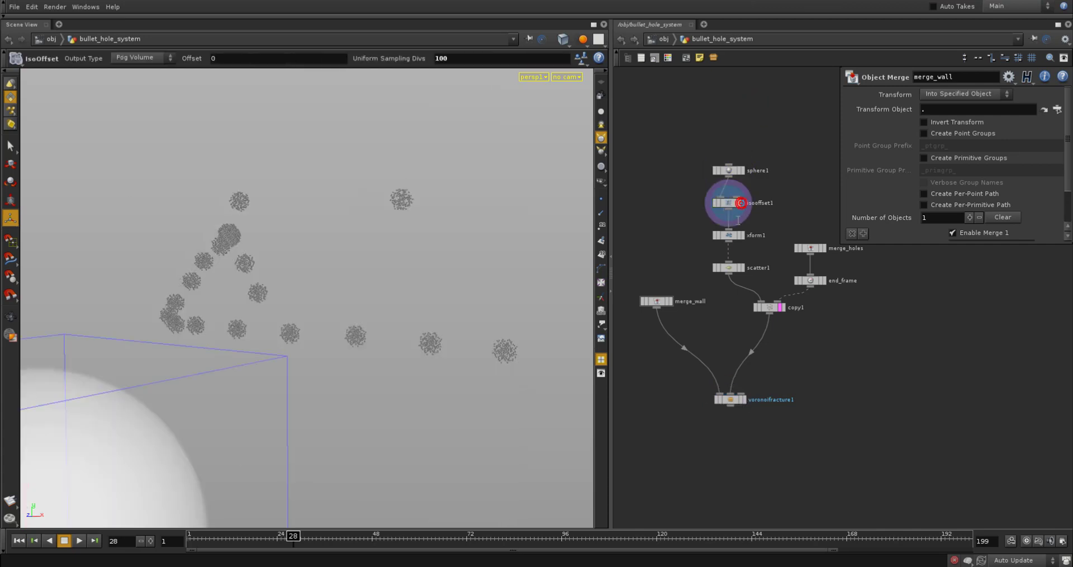
{"action": "left_click", "coordinate": [741, 235]}
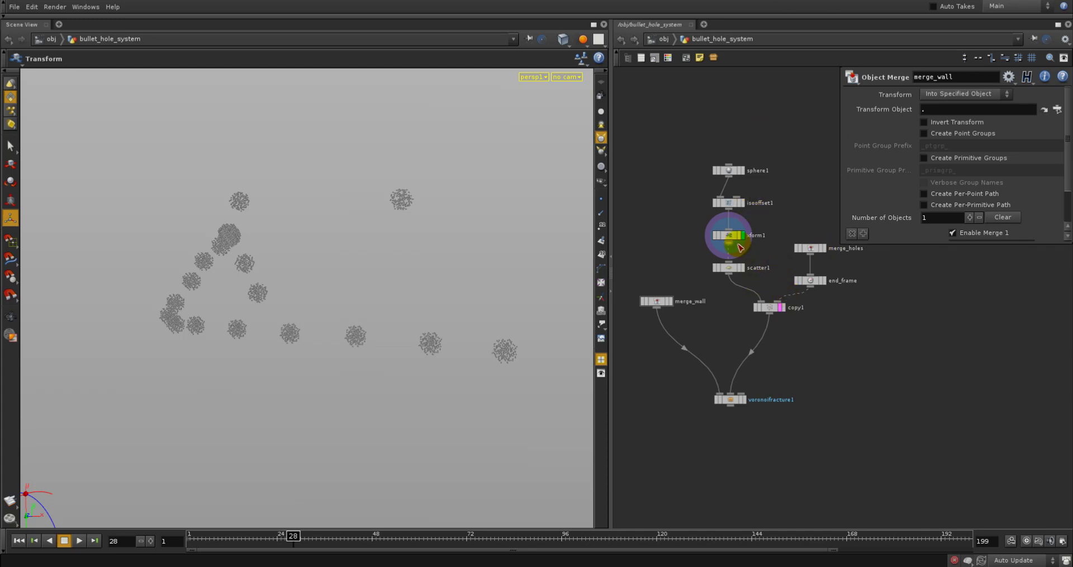
{"action": "middle_click_drag", "start_coordinate": [687, 341], "coordinate": [695, 390]}
{"action": "right_click_drag", "start_coordinate": [695, 390], "coordinate": [723, 358]}
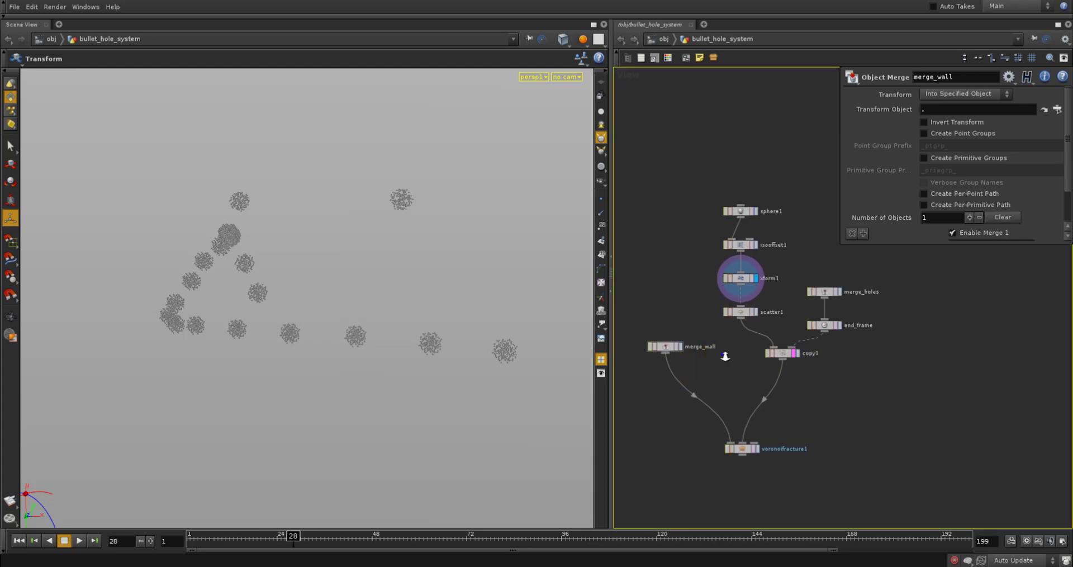
{"action": "middle_click_drag", "start_coordinate": [723, 358], "coordinate": [737, 338]}
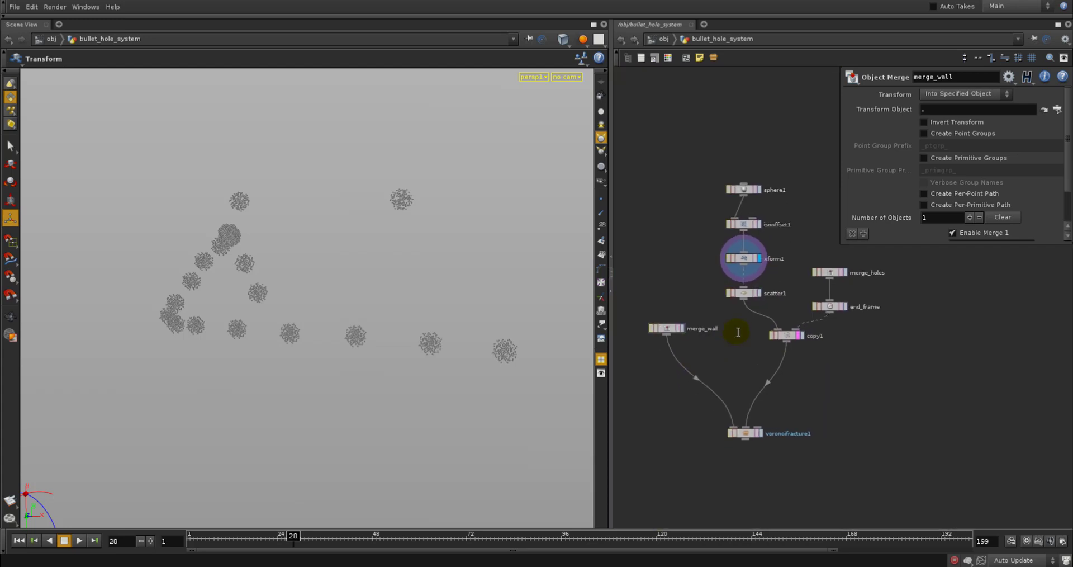
{"action": "left_click", "coordinate": [758, 432]}
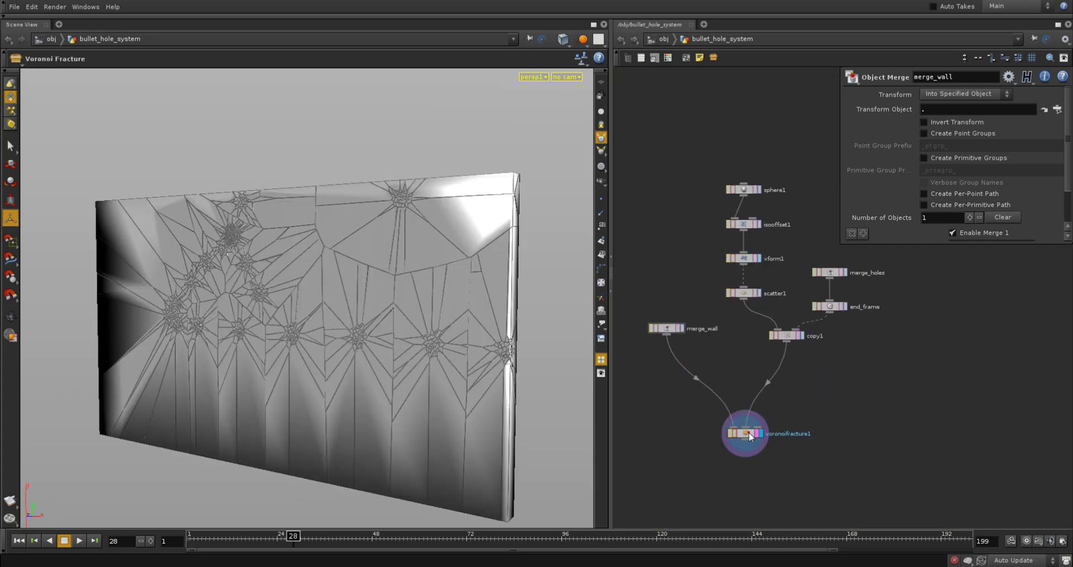
{"action": "key", "text": "Escape"}
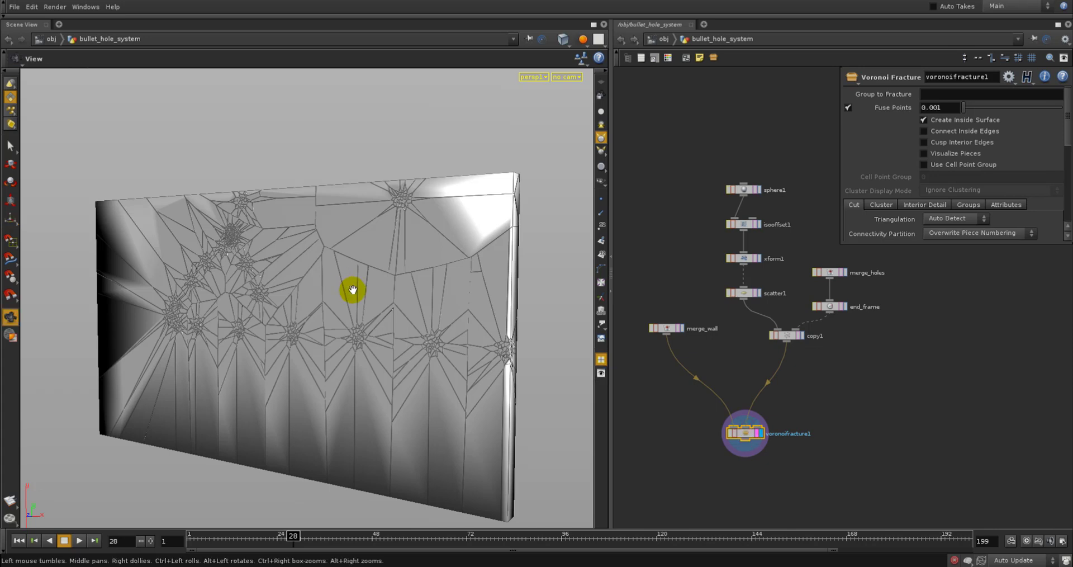
{"action": "left_click_drag", "start_coordinate": [349, 290], "coordinate": [354, 304]}
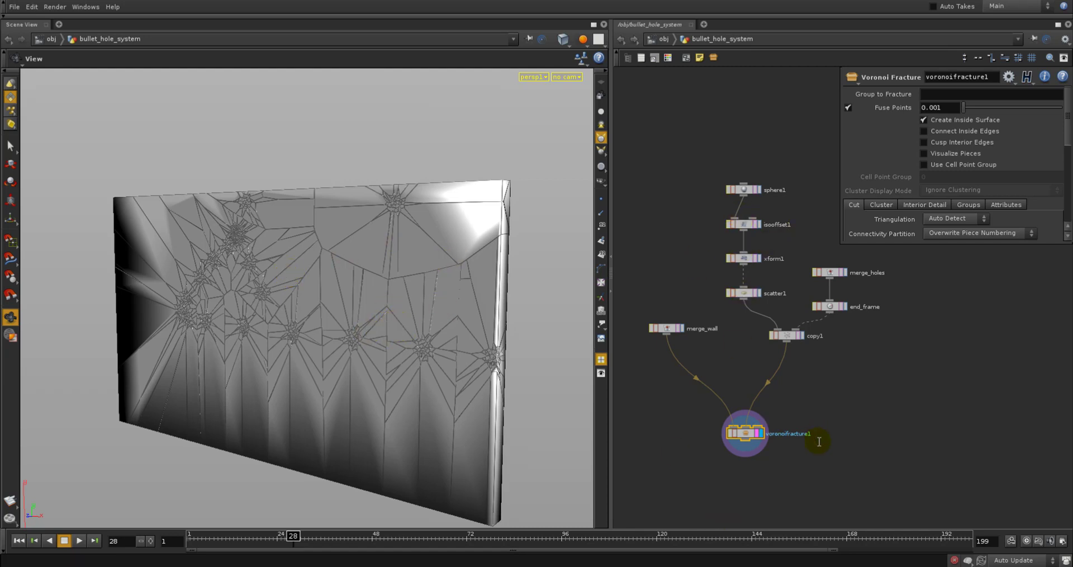
{"action": "middle_click_drag", "start_coordinate": [827, 385], "coordinate": [827, 378]}
- Switch on connected geometry selection and select a small fracture piece beside one of the bullet holes
{"action": "left_click_drag", "start_coordinate": [283, 306], "coordinate": [346, 337]}
{"action": "right_click_drag", "start_coordinate": [332, 345], "coordinate": [550, 472]}
{"action": "middle_click_drag", "start_coordinate": [445, 471], "coordinate": [362, 280]}
{"action": "left_click_drag", "start_coordinate": [362, 280], "coordinate": [378, 283]}
{"action": "key", "text": "Tab"}
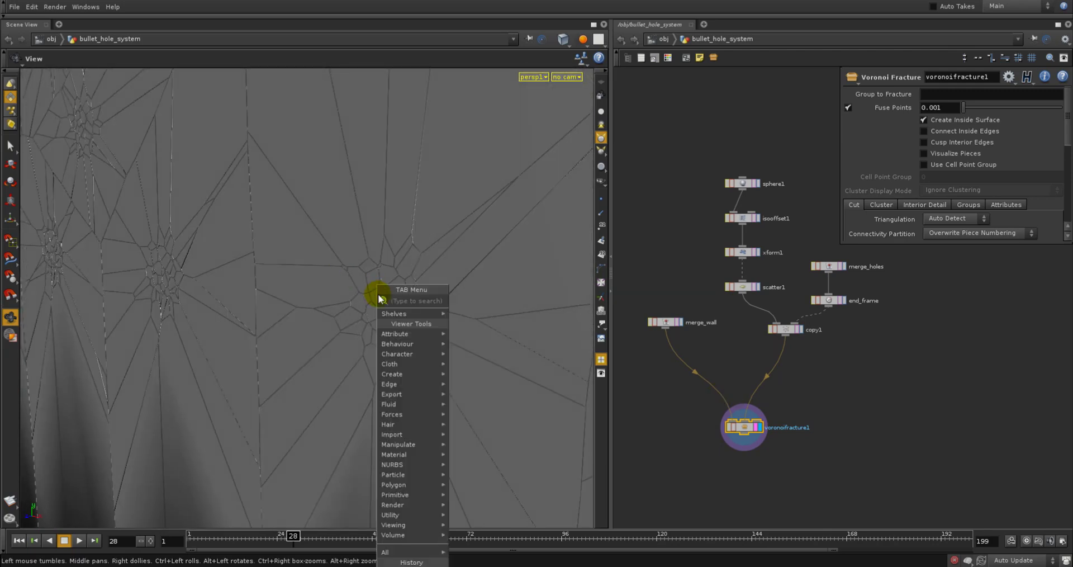
{"action": "type", "text": "se"}
{"action": "left_click", "coordinate": [469, 301]}
{"action": "left_click", "coordinate": [420, 312]}
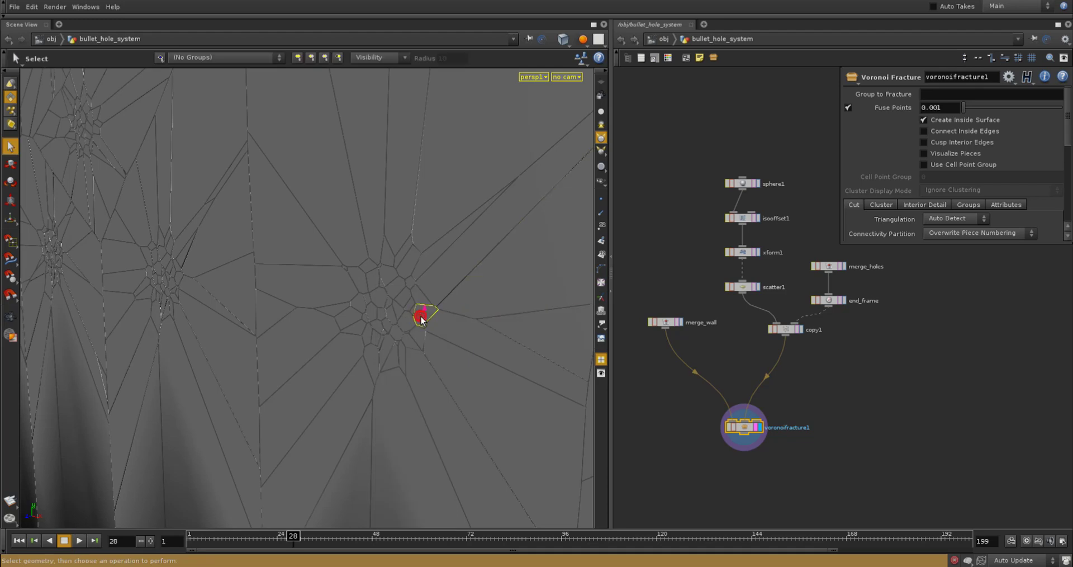
{"action": "right_click", "coordinate": [11, 96]}
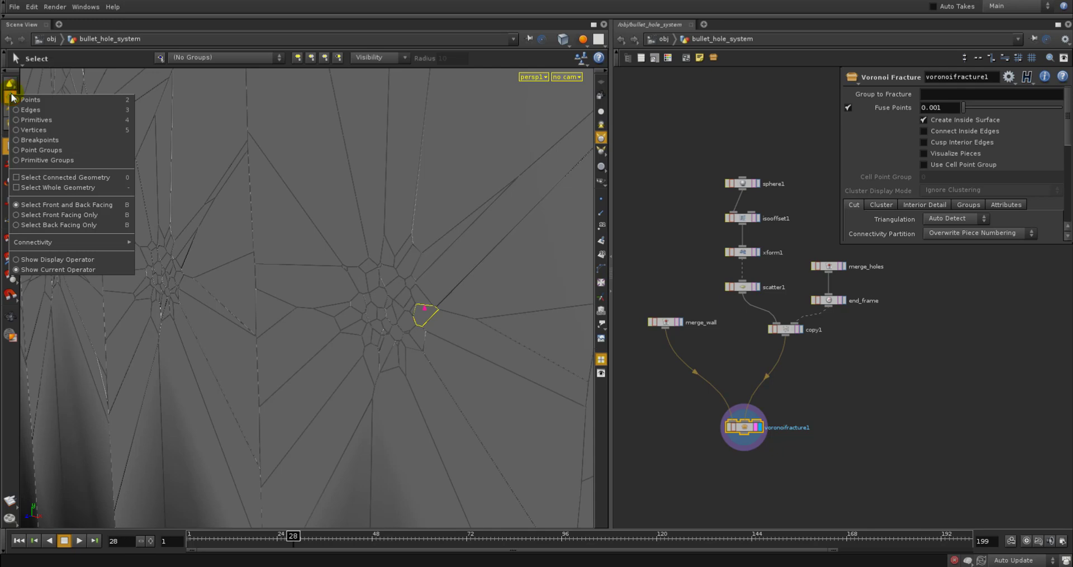
{"action": "left_click", "coordinate": [44, 177]}
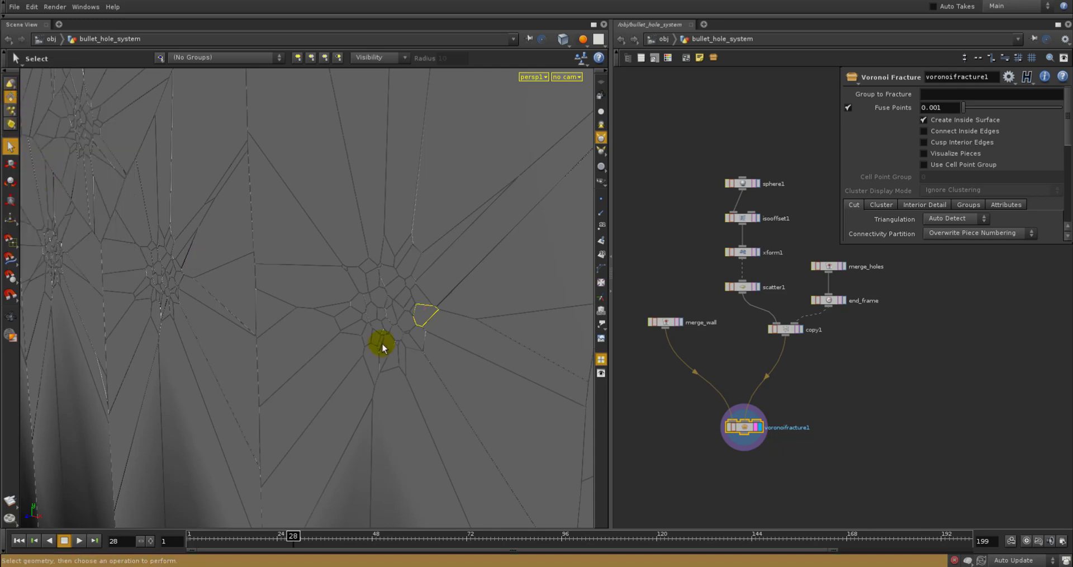
{"action": "left_click", "coordinate": [424, 319]}
- Add a Transform to the selected piece and move it out of the wall by about -0.037 along Z
{"action": "key", "text": "Tab"}
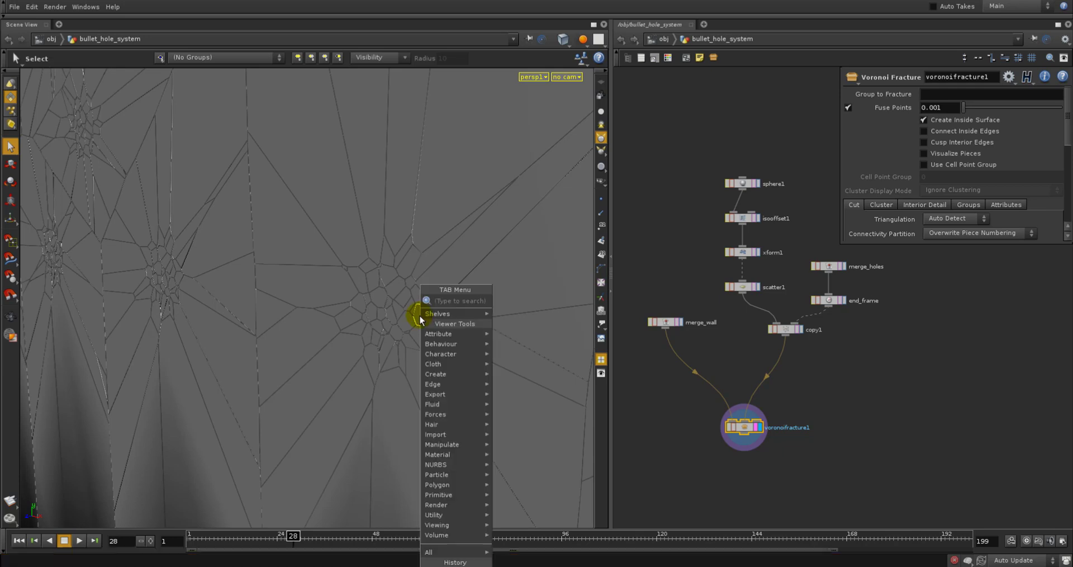
{"action": "mouse_move", "coordinate": [450, 313]}
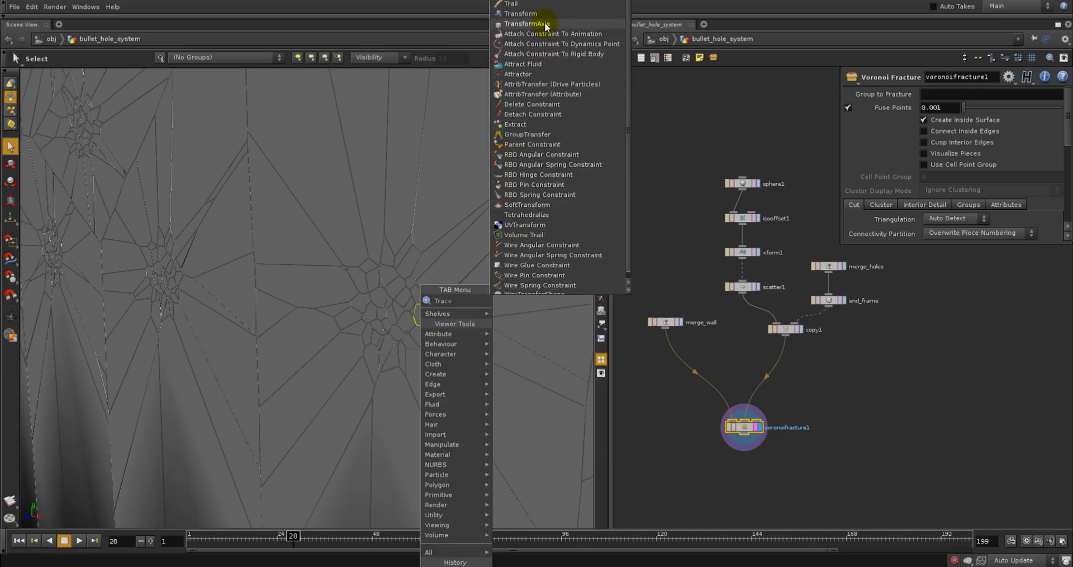
{"action": "left_click", "coordinate": [525, 15]}
{"action": "left_click_drag", "start_coordinate": [407, 322], "coordinate": [409, 322]}
{"action": "right_click_drag", "start_coordinate": [419, 338], "coordinate": [429, 342], "text": "alt"}
{"action": "left_click_drag", "start_coordinate": [430, 342], "coordinate": [422, 351], "text": "alt"}
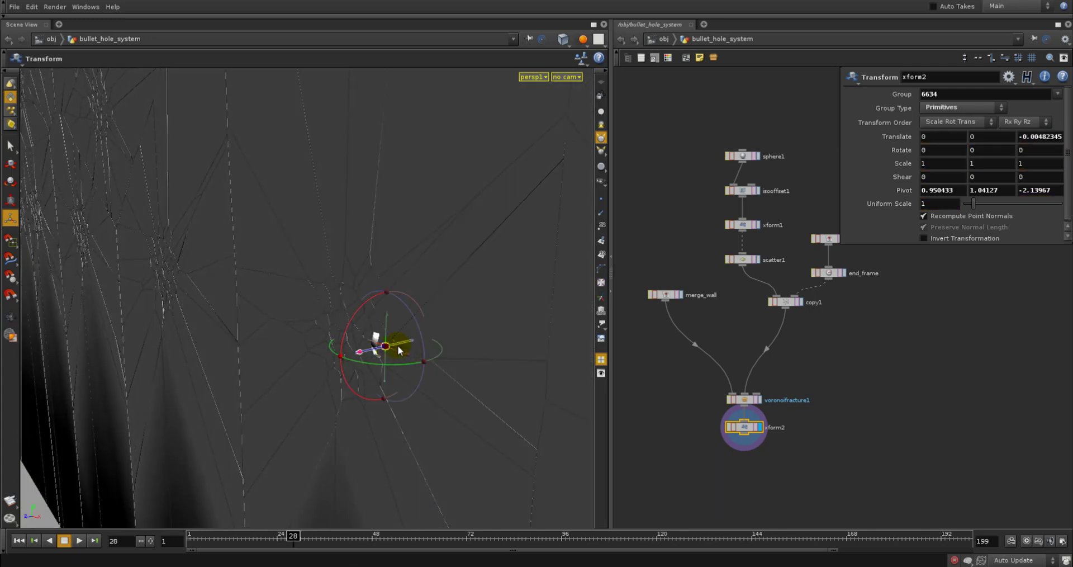
{"action": "left_click_drag", "start_coordinate": [366, 352], "coordinate": [391, 350]}
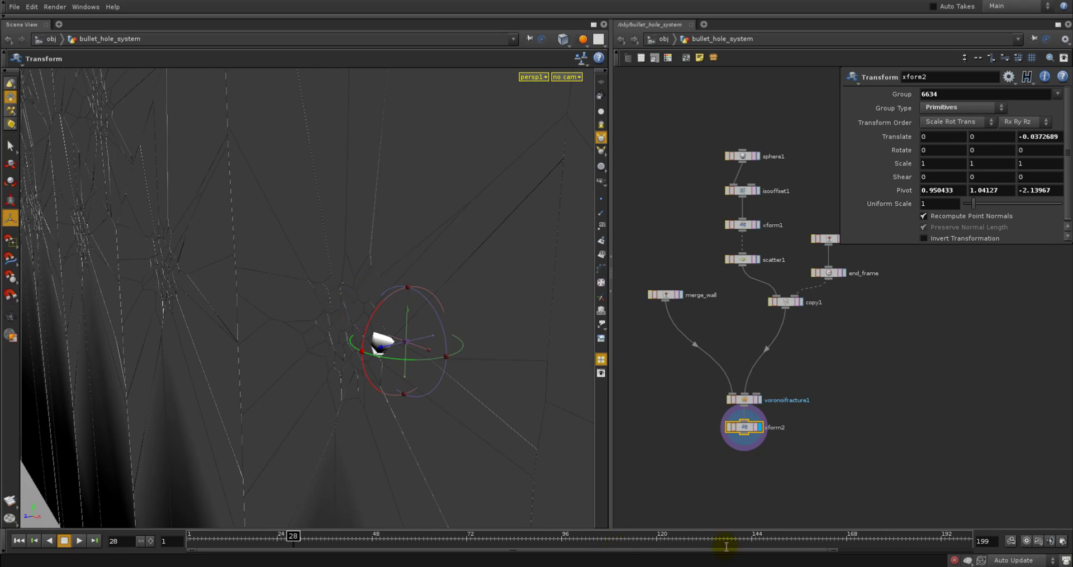
- Delete the Transform node that moves the single fracture piece
{"action": "left_click", "coordinate": [760, 469]}
{"action": "key", "text": "Escape"}
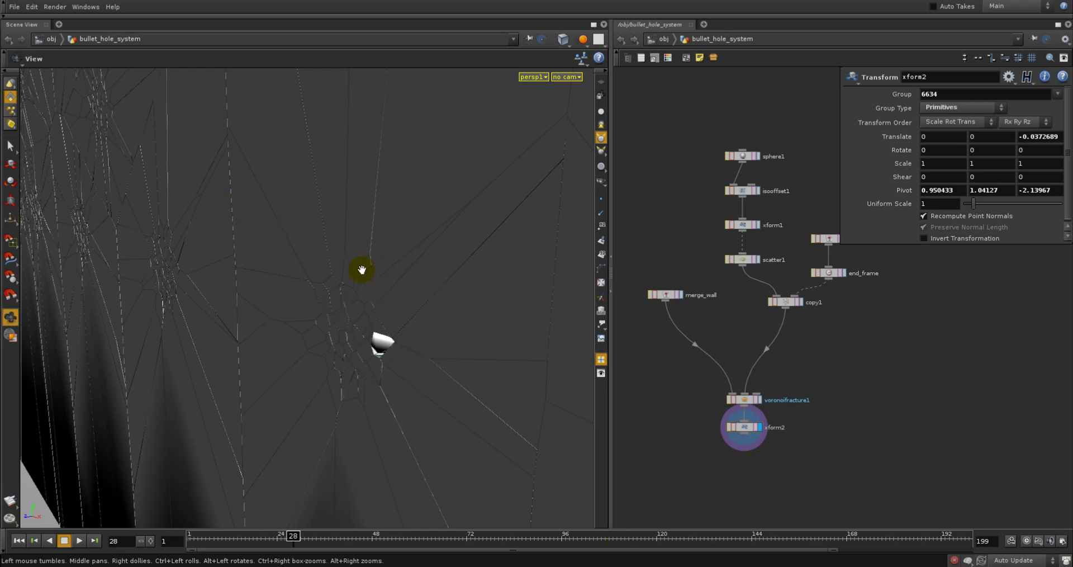
{"action": "left_click", "coordinate": [737, 422]}
{"action": "key", "text": "Delete"}
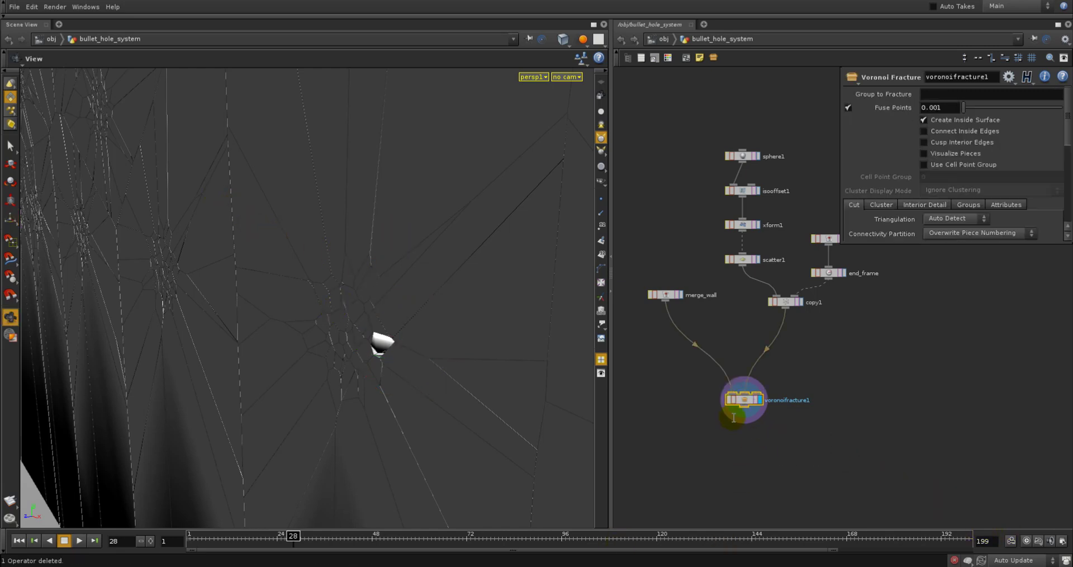
- Add a Transform node after voronoifracture1 without a group restriction
{"action": "scroll", "coordinate": [811, 398], "scroll_direction": "down", "scroll_amount": 1}
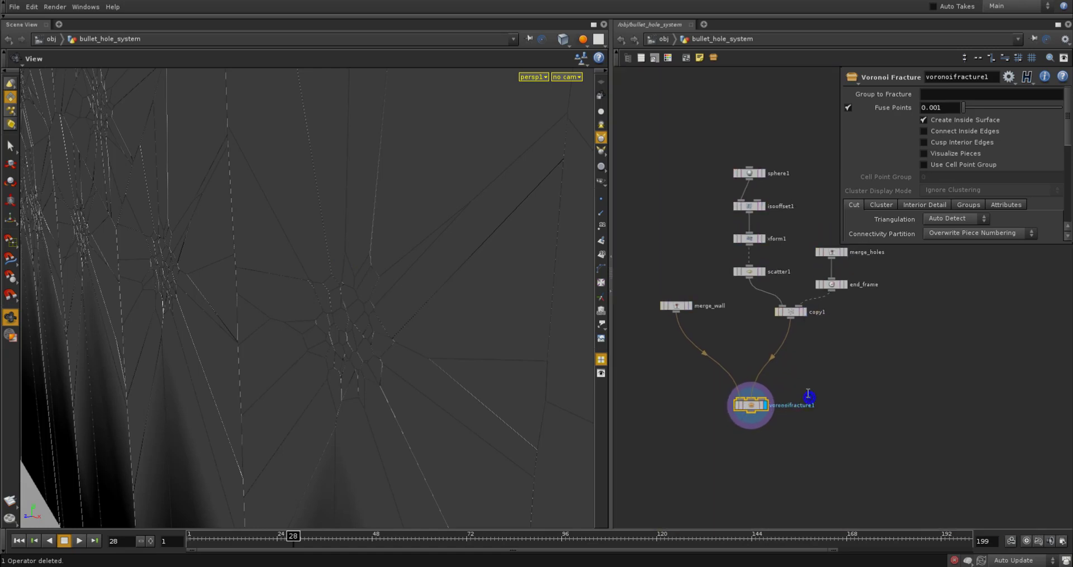
{"action": "middle_click_drag", "start_coordinate": [809, 395], "coordinate": [805, 387]}
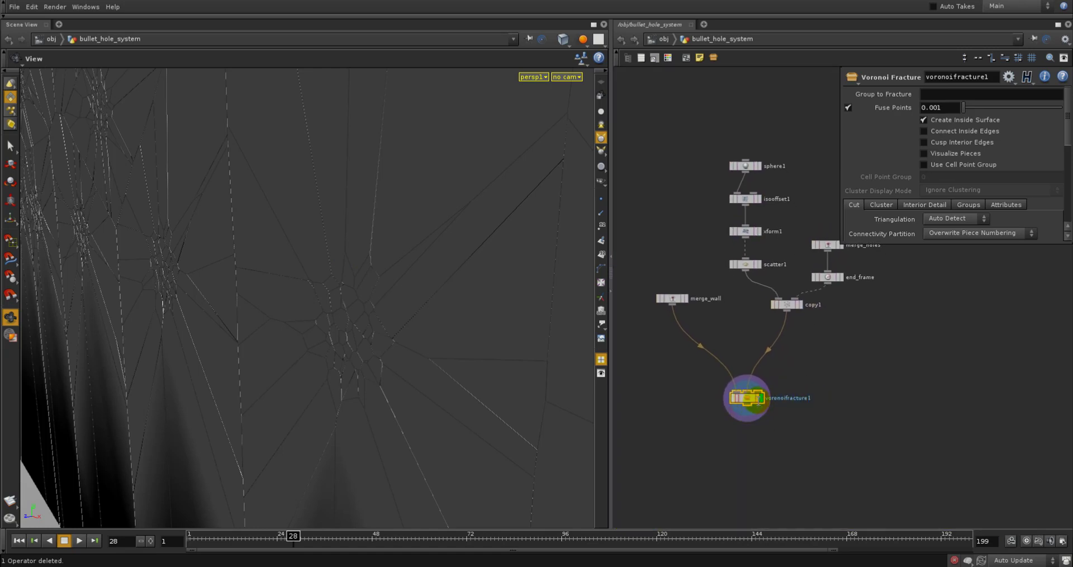
{"action": "key", "text": "Tab"}
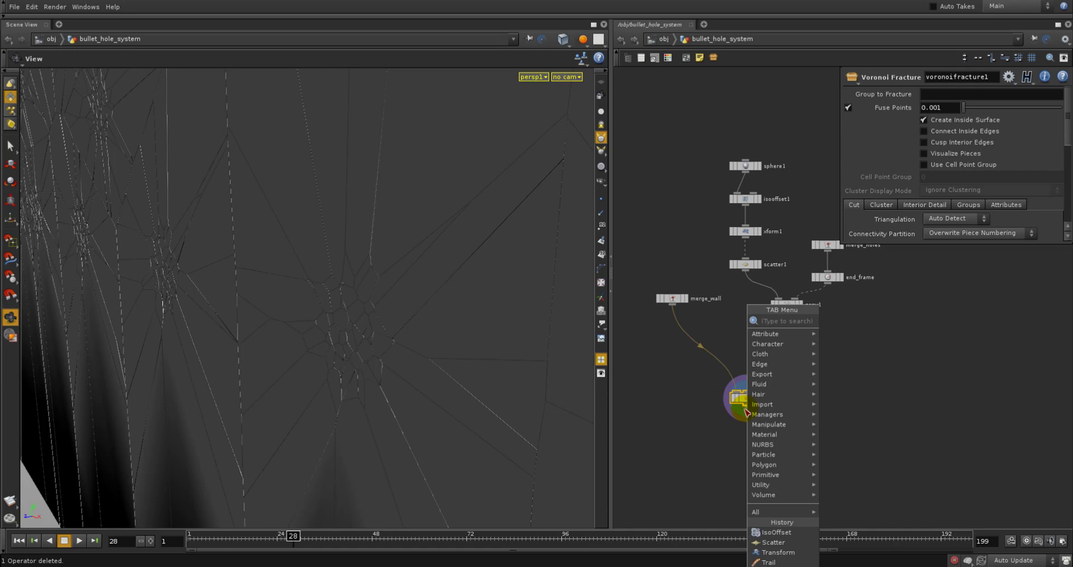
{"action": "type", "text": "t"}
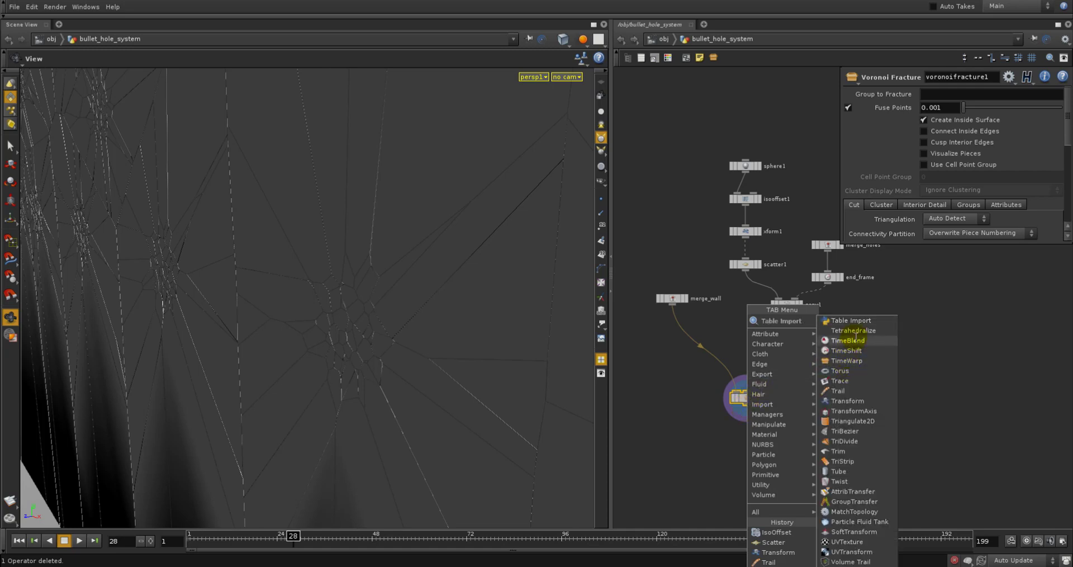
{"action": "left_click", "coordinate": [847, 401]}
{"action": "left_click", "coordinate": [769, 436]}
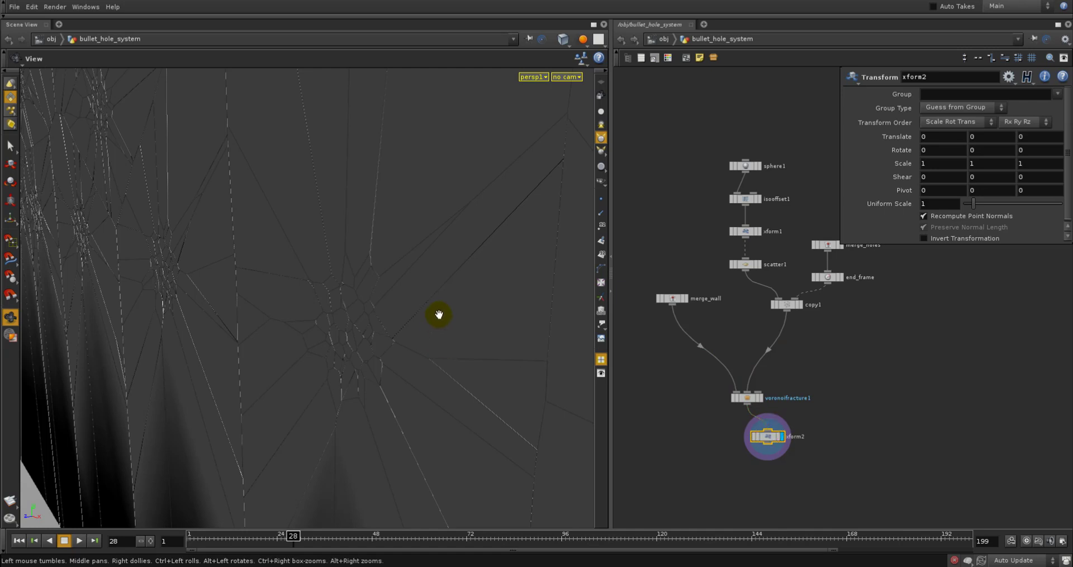
- Move the whole fractured wall about -0.038 along Z and compare it with the voronoifracture1 output
{"action": "key", "text": "Return"}
{"action": "right_click_drag", "start_coordinate": [332, 278], "coordinate": [65, 330]}
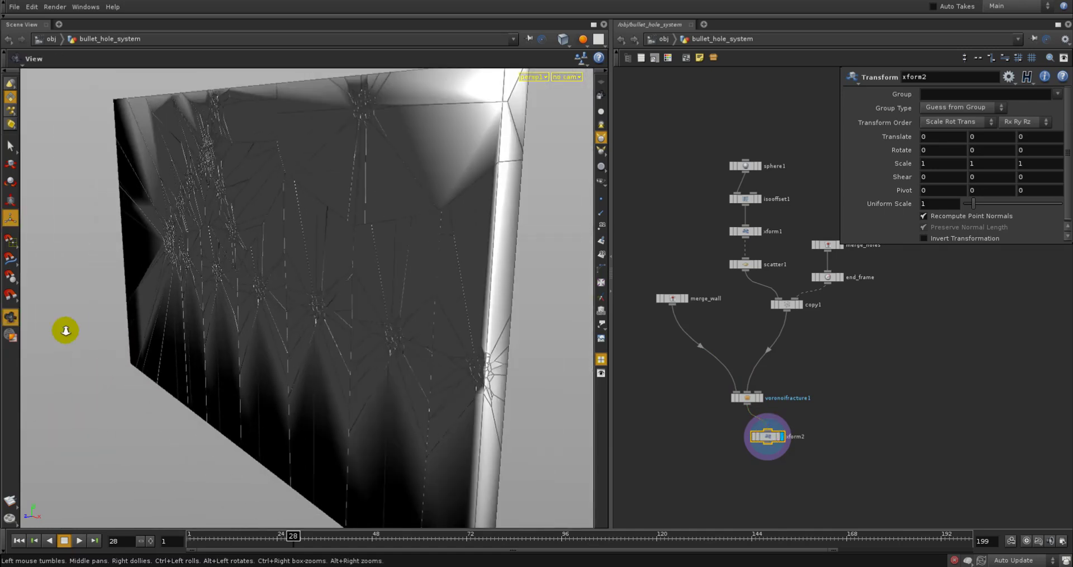
{"action": "left_click_drag", "start_coordinate": [246, 348], "coordinate": [238, 344]}
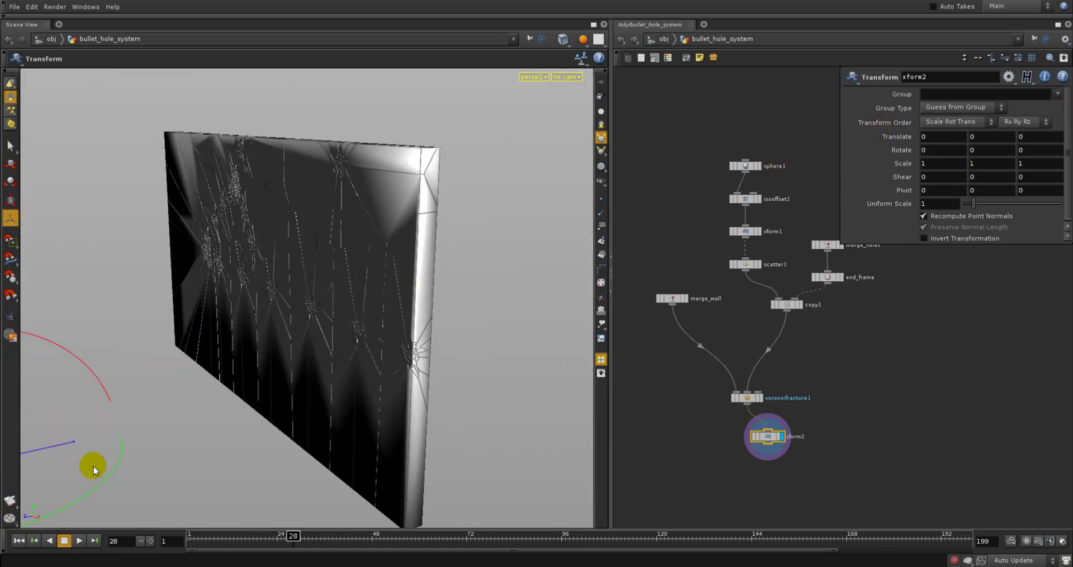
{"action": "left_click_drag", "start_coordinate": [74, 441], "coordinate": [78, 439]}
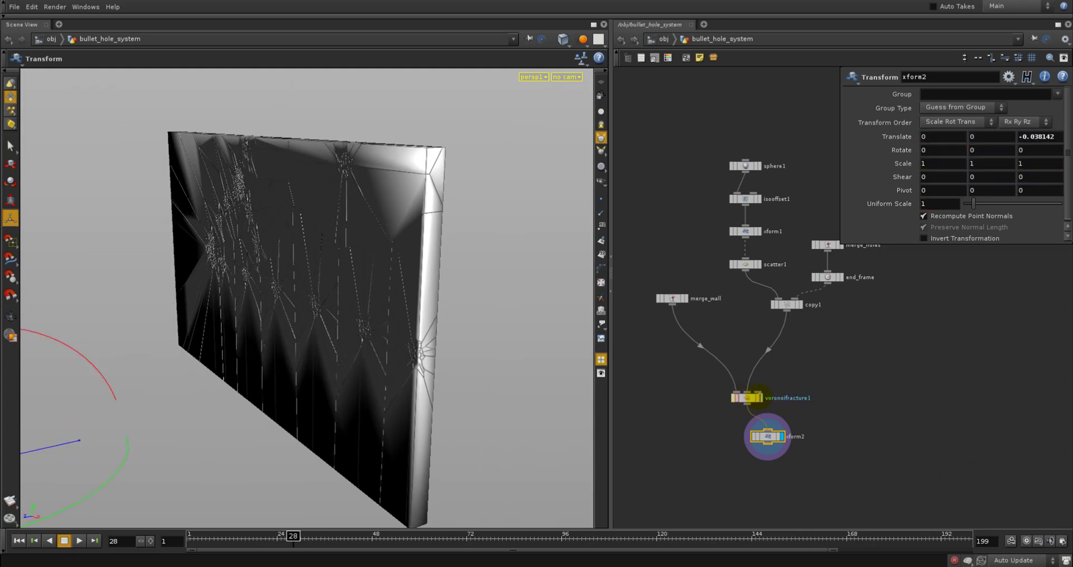
{"action": "left_click", "coordinate": [760, 397]}
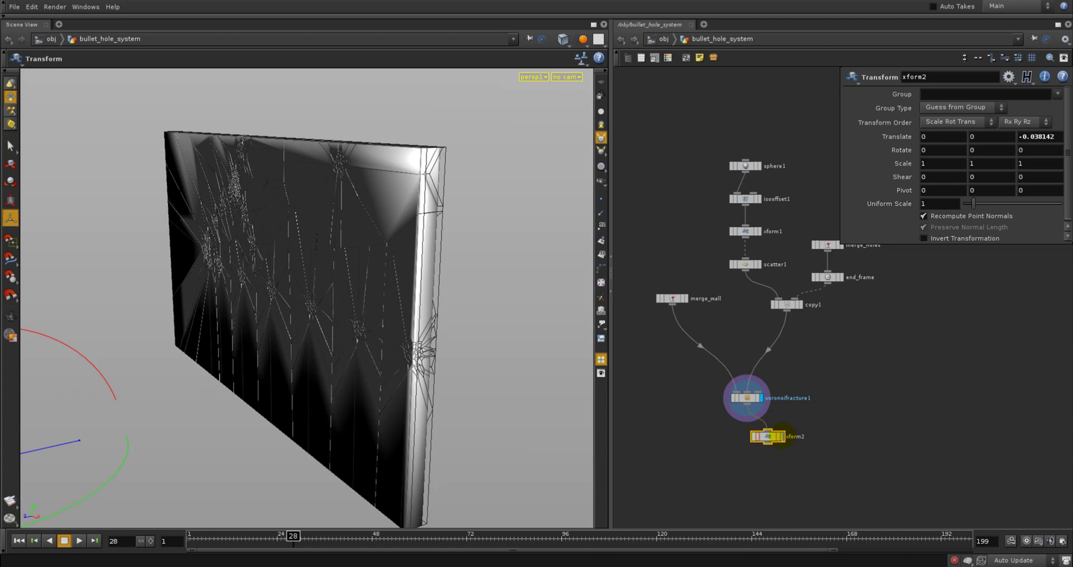
{"action": "left_click", "coordinate": [781, 436]}
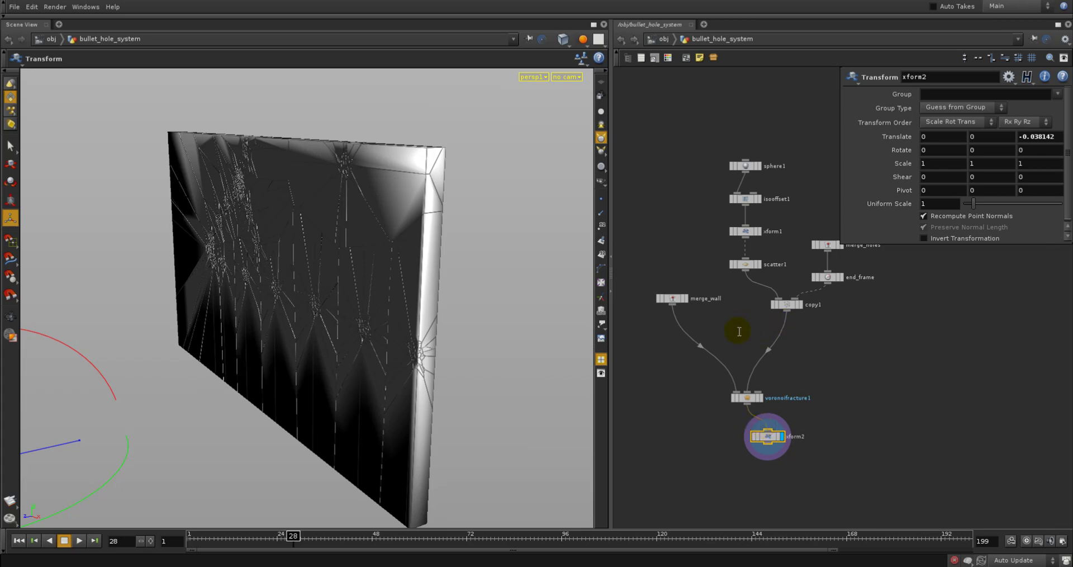
- Display the merge_holes points and scrub the timeline to frame 40
{"action": "middle_click_drag", "start_coordinate": [739, 352], "coordinate": [735, 344]}
{"action": "right_click_drag", "start_coordinate": [704, 405], "coordinate": [726, 397]}
{"action": "middle_click_drag", "start_coordinate": [817, 353], "coordinate": [755, 413]}
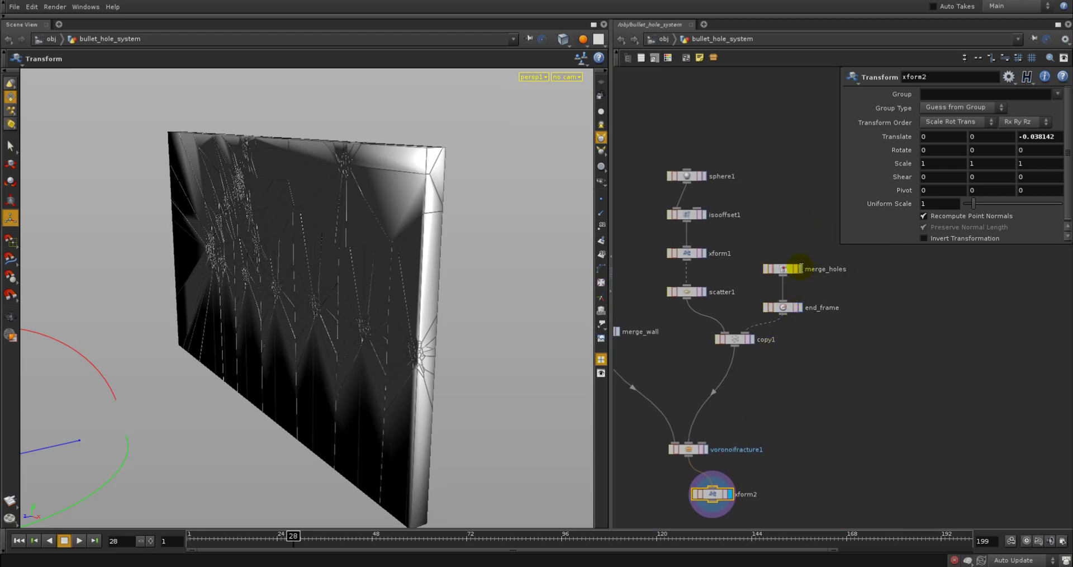
{"action": "left_click", "coordinate": [801, 268]}
{"action": "left_click", "coordinate": [783, 269]}
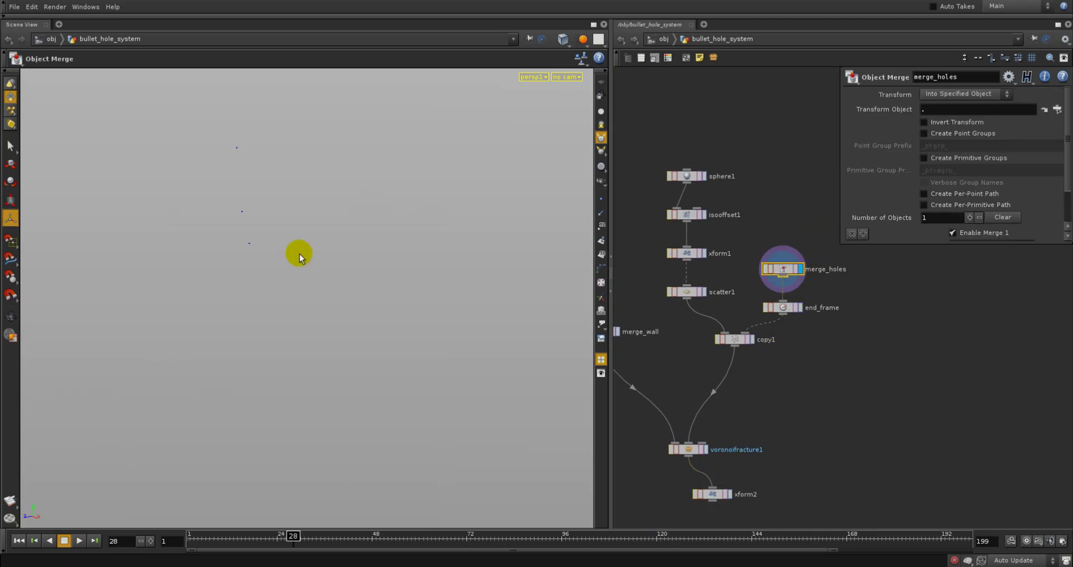
{"action": "mouse_move", "coordinate": [300, 254]}
{"action": "left_mouse_down", "text": "alt"}
{"action": "mouse_move", "coordinate": [280, 257]}
{"action": "mouse_move", "coordinate": [288, 270]}
{"action": "left_mouse_up", "text": "alt"}
{"action": "left_click_drag", "start_coordinate": [261, 537], "coordinate": [340, 537]}
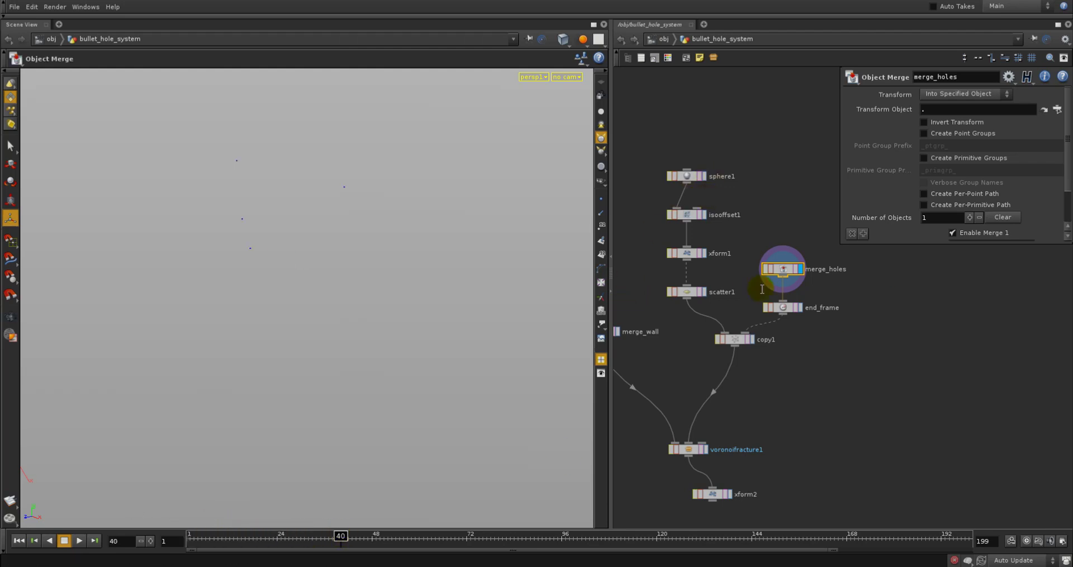
- Inspect the node information of merge_holes and its point attributes in the geometry spreadsheet
{"action": "left_click", "coordinate": [785, 266]}
{"action": "left_click_drag", "start_coordinate": [785, 267], "coordinate": [797, 261]}
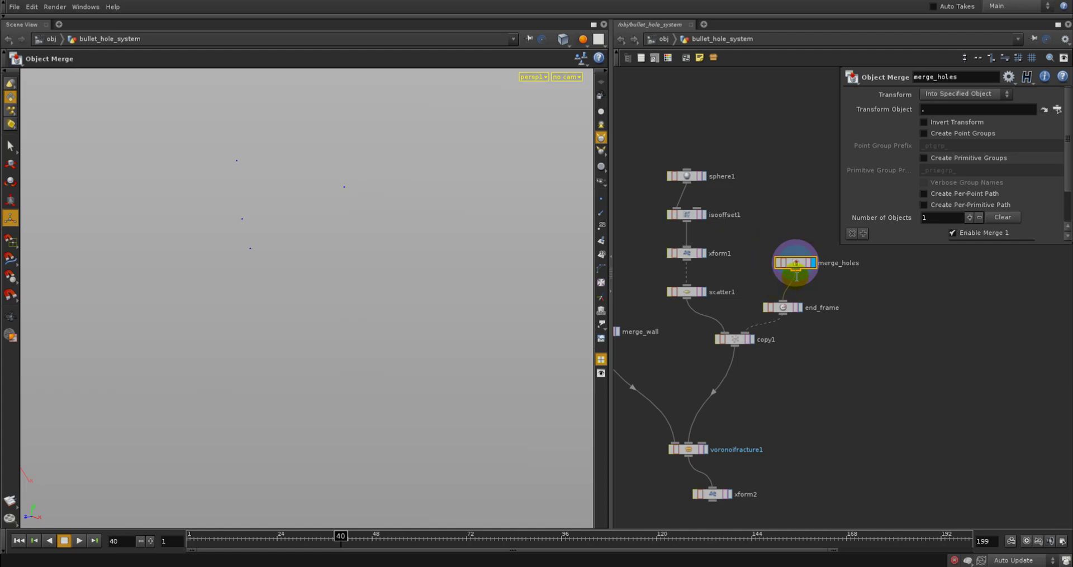
{"action": "middle_click_drag", "start_coordinate": [795, 262], "coordinate": [963, 396]}
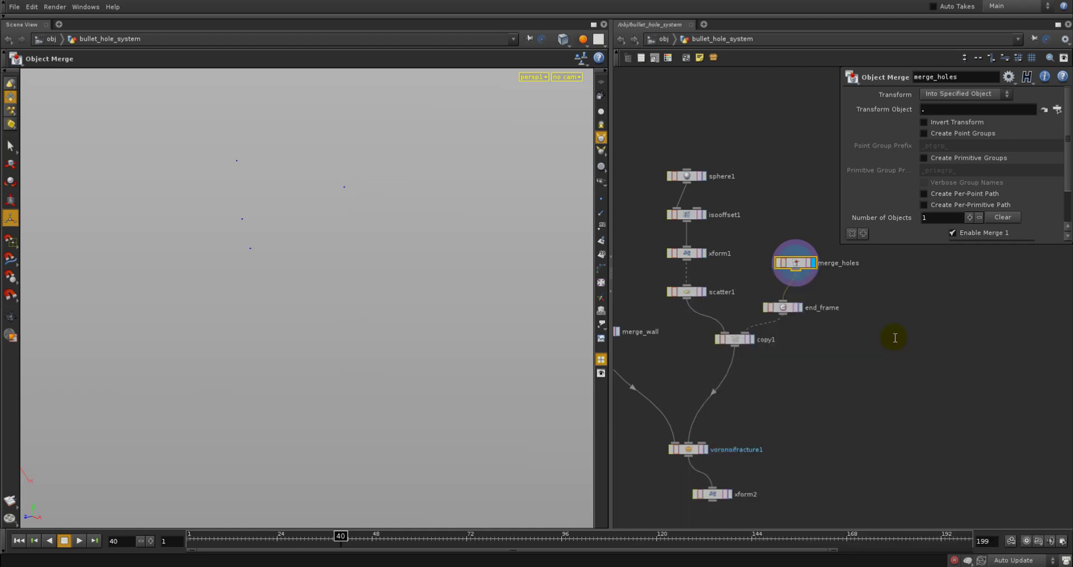
{"action": "right_click", "coordinate": [793, 263]}
{"action": "left_click", "coordinate": [821, 277]}
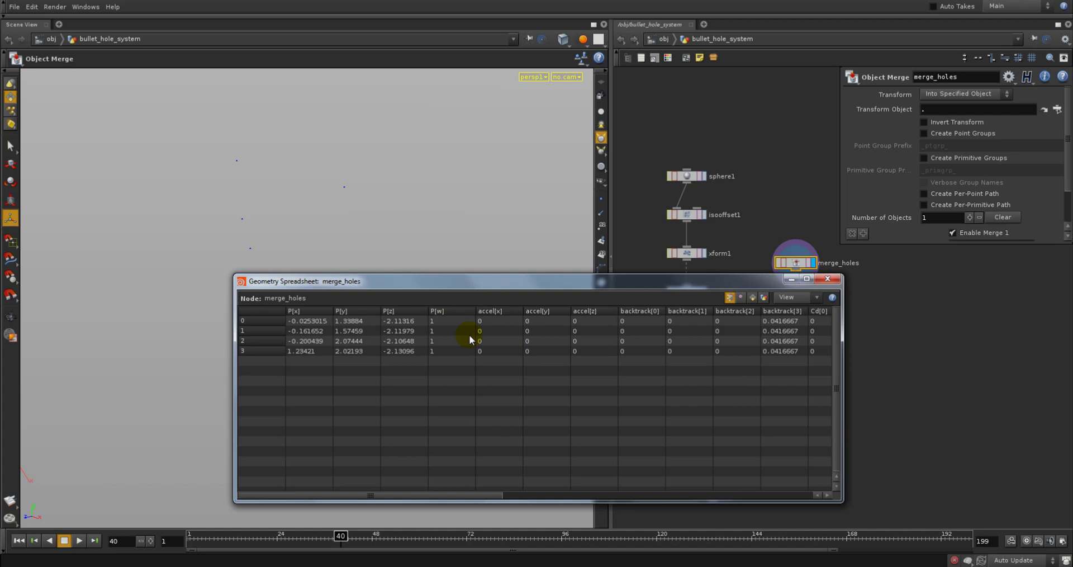
{"action": "left_click", "coordinate": [828, 278]}
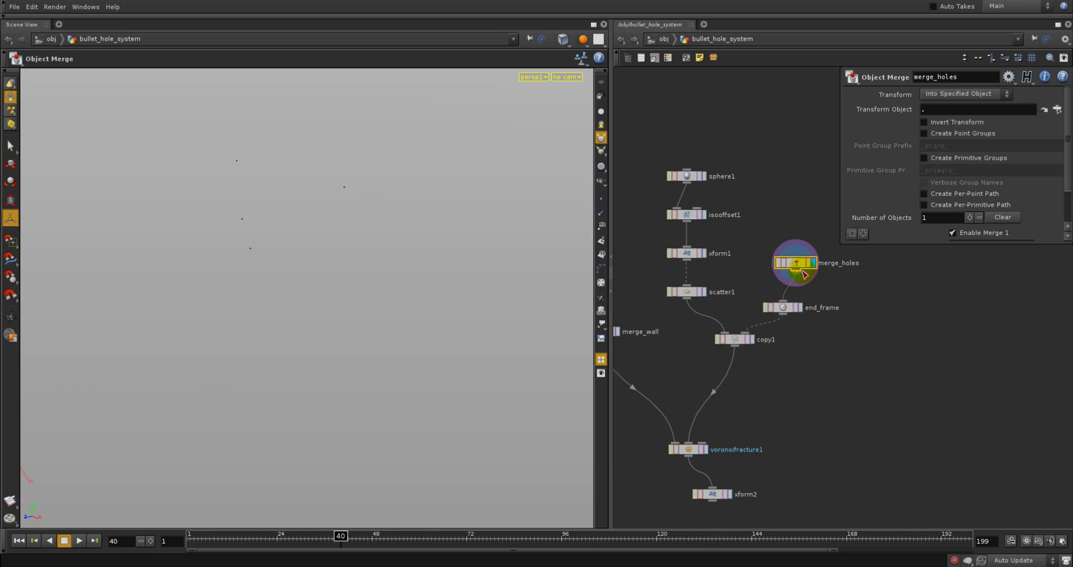
- Add an AttribCreate node branching from the merge_holes output, below end_frame
{"action": "key", "text": "Tab"}
{"action": "type", "text": "attrib"}
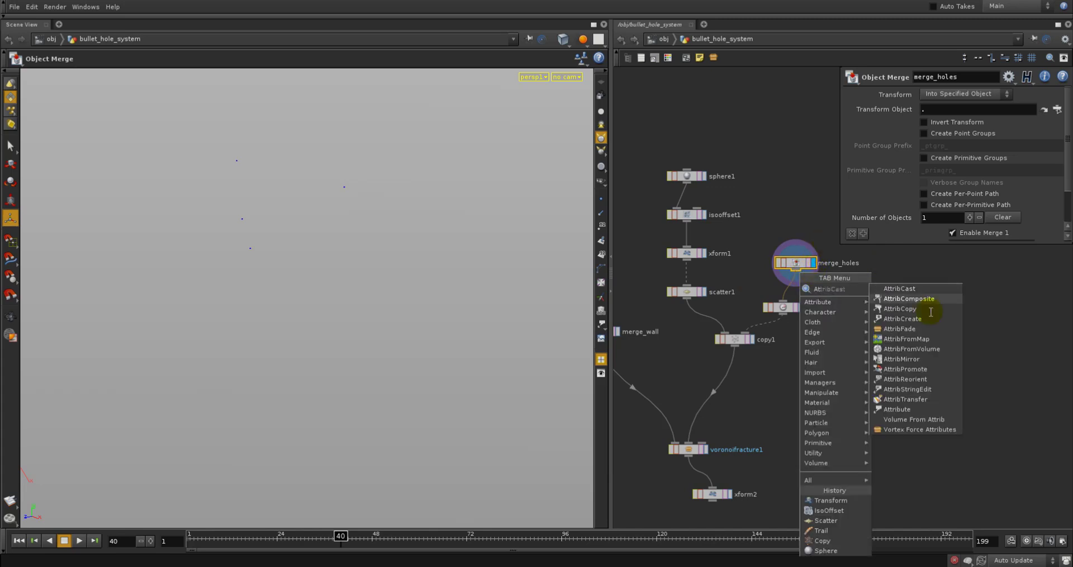
{"action": "left_click", "coordinate": [902, 323]}
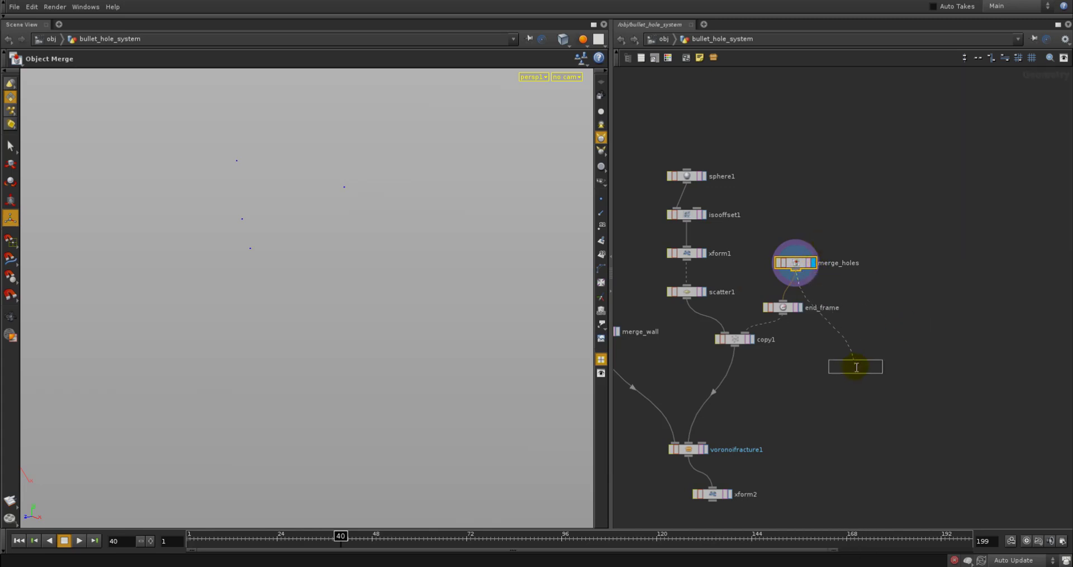
{"action": "left_click", "coordinate": [856, 366]}
- Name the new point attribute hole, set its value to 1, and rename the node as hole_1
{"action": "double_click", "coordinate": [944, 140]}
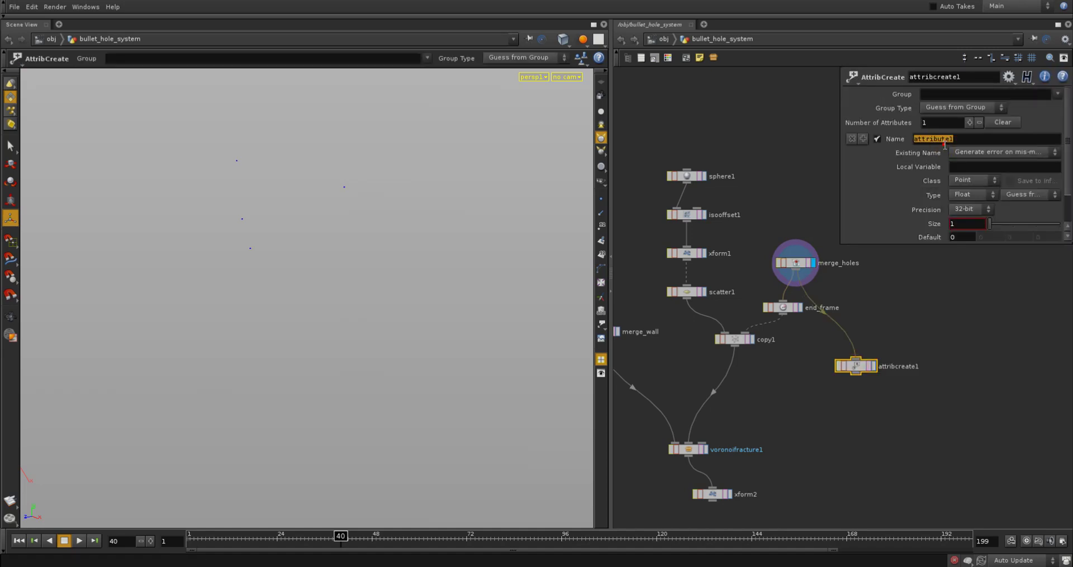
{"action": "type", "text": "hole"}
{"action": "scroll", "coordinate": [946, 157], "scroll_direction": "down", "scroll_amount": 2}
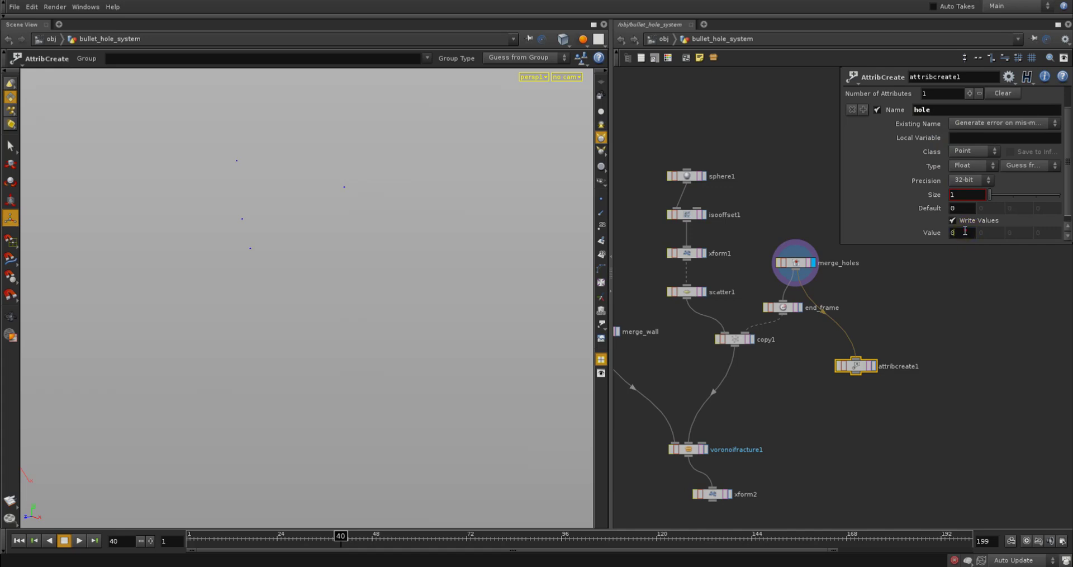
{"action": "double_click", "coordinate": [965, 230]}
{"action": "type", "text": "1"}
{"action": "double_click", "coordinate": [897, 373]}
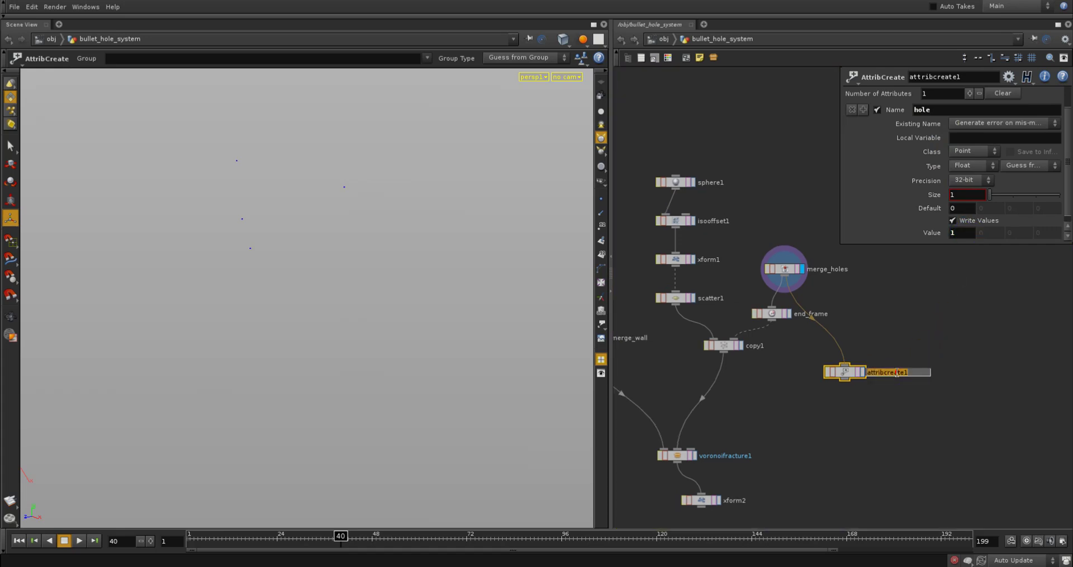
{"action": "type", "text": "hole_1"}
{"action": "key", "text": "Return"}
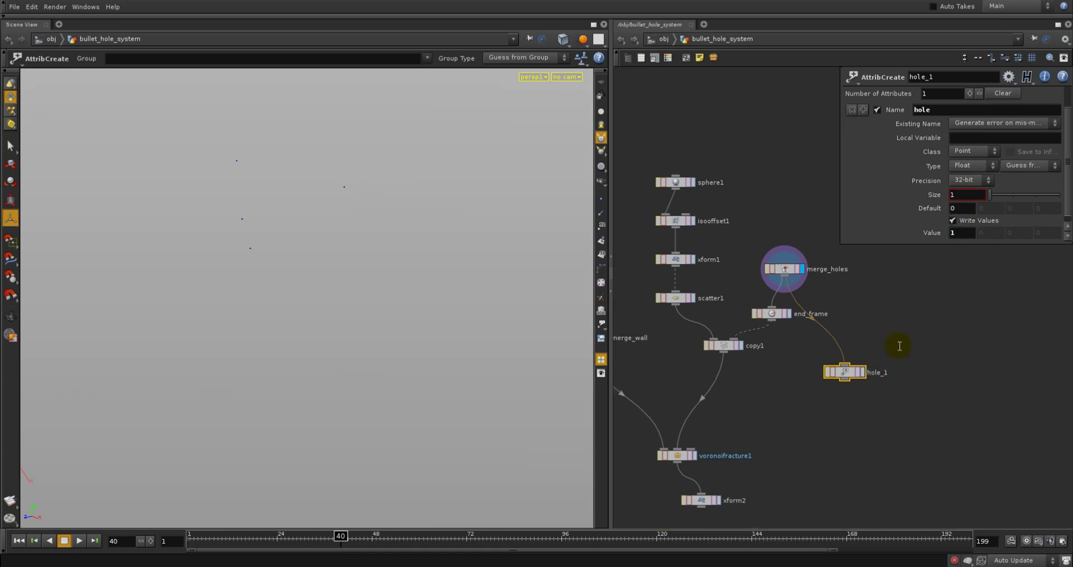
- Open the geometry spreadsheet of hole_1 and look through its point attributes for hole
{"action": "right_click", "coordinate": [846, 372]}
{"action": "left_click", "coordinate": [903, 286]}
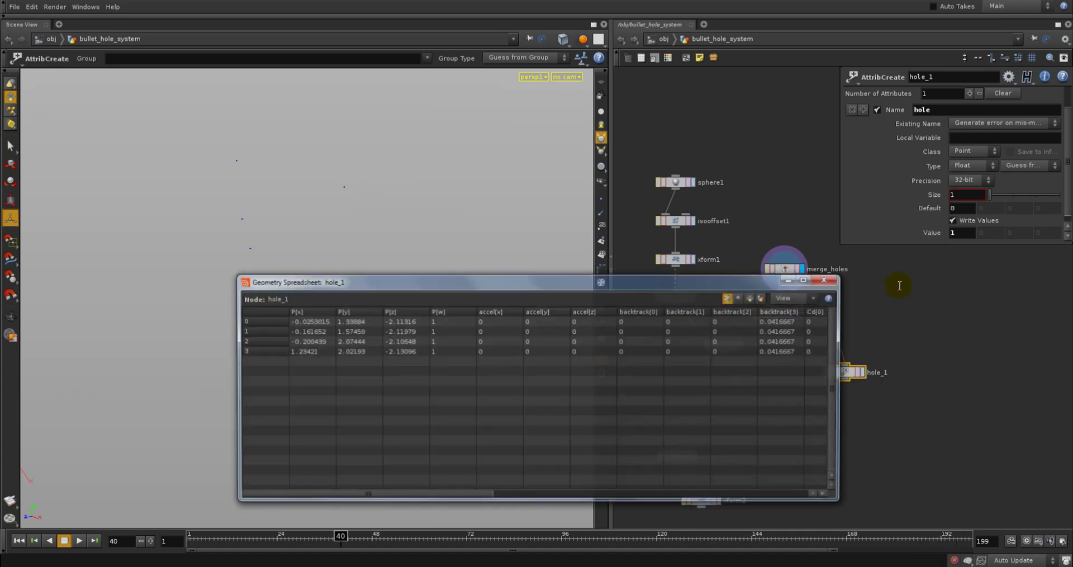
{"action": "left_click_drag", "start_coordinate": [451, 496], "coordinate": [850, 542]}
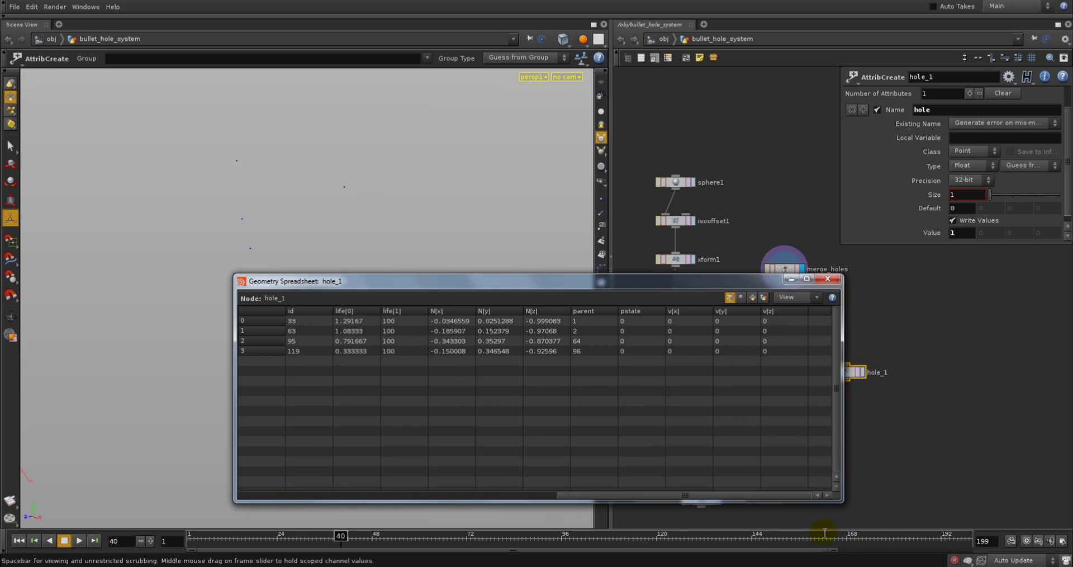
{"action": "left_click", "coordinate": [804, 301]}
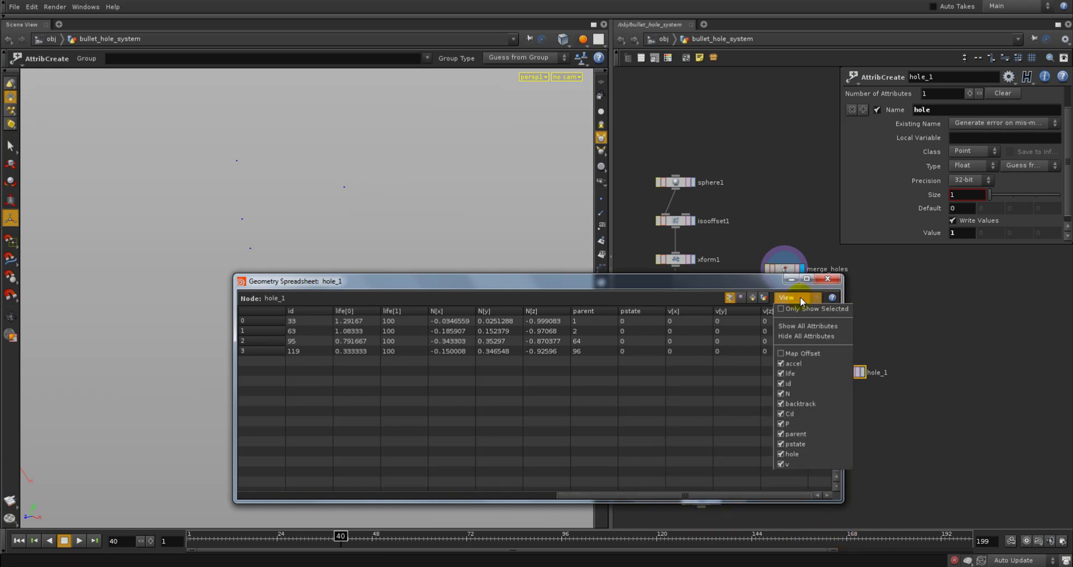
{"action": "left_click", "coordinate": [805, 326]}
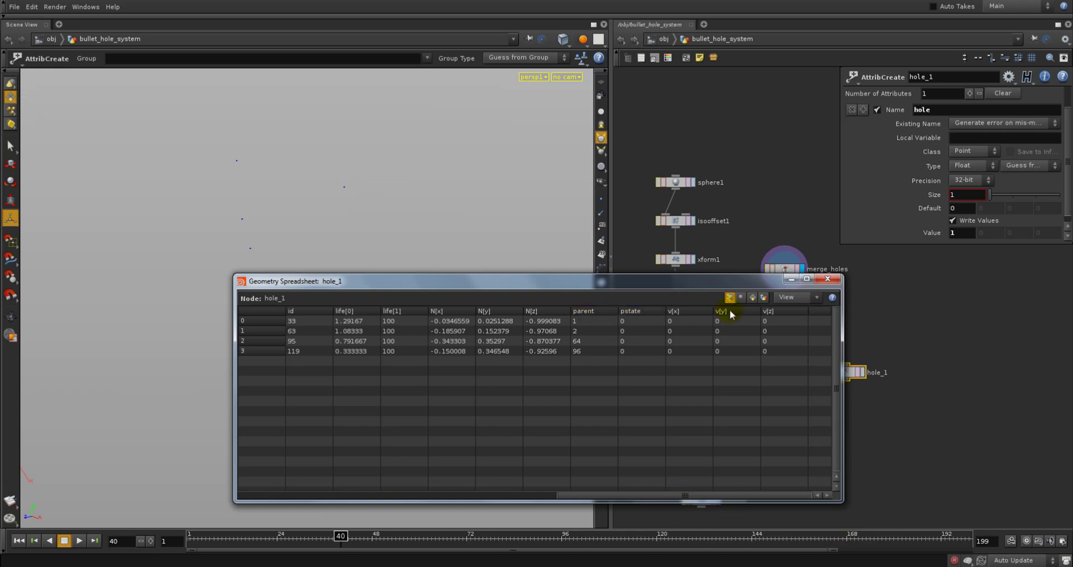
- Limit the spreadsheet to the hole attribute and check its value on the hole points
{"action": "left_click", "coordinate": [794, 297]}
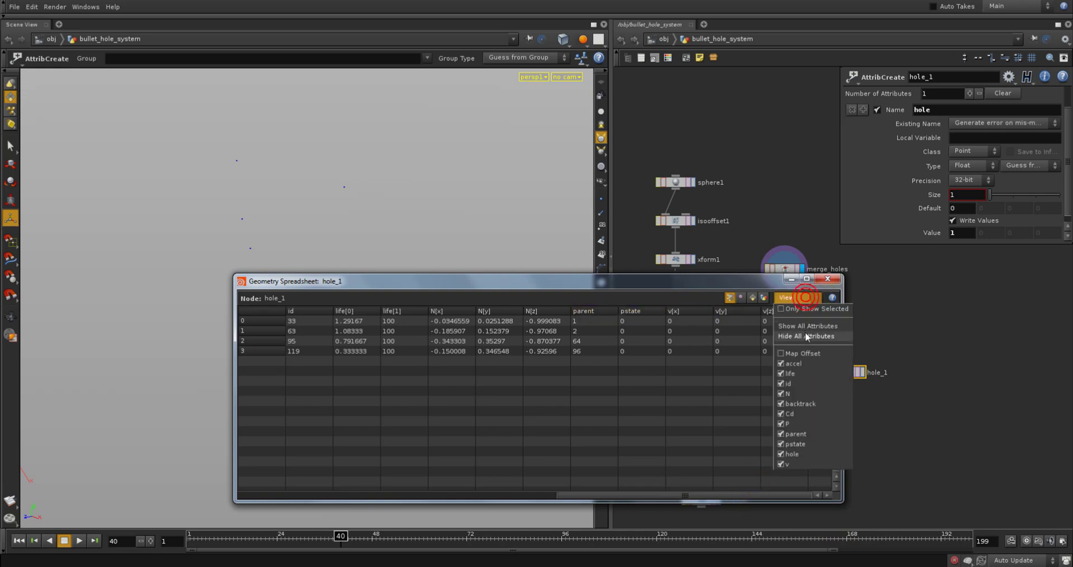
{"action": "left_click", "coordinate": [806, 335]}
{"action": "left_click", "coordinate": [793, 298]}
{"action": "left_click", "coordinate": [809, 452]}
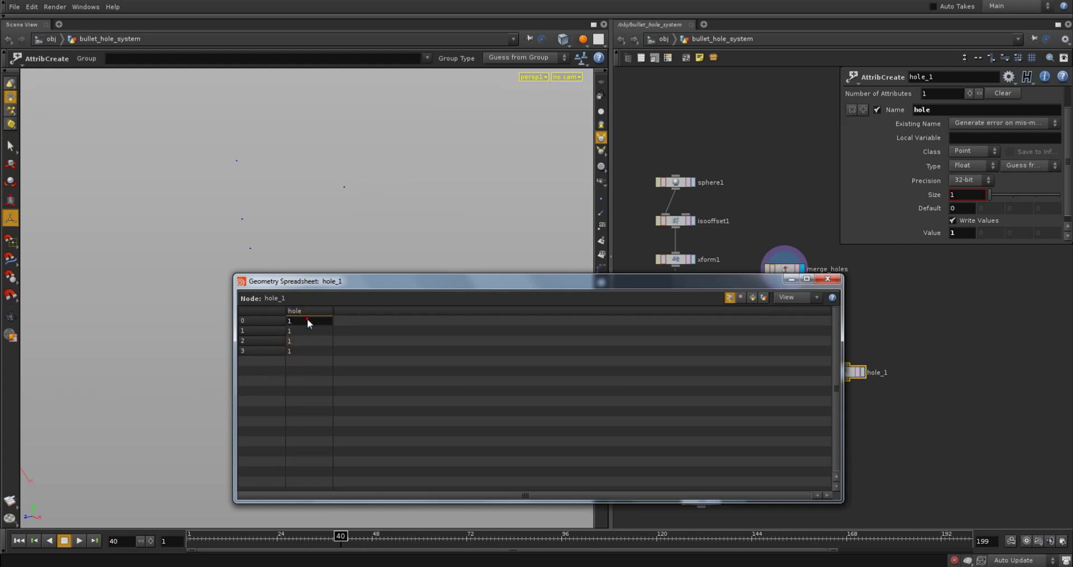
{"action": "left_click", "coordinate": [297, 351]}
{"action": "left_click", "coordinate": [828, 278]}
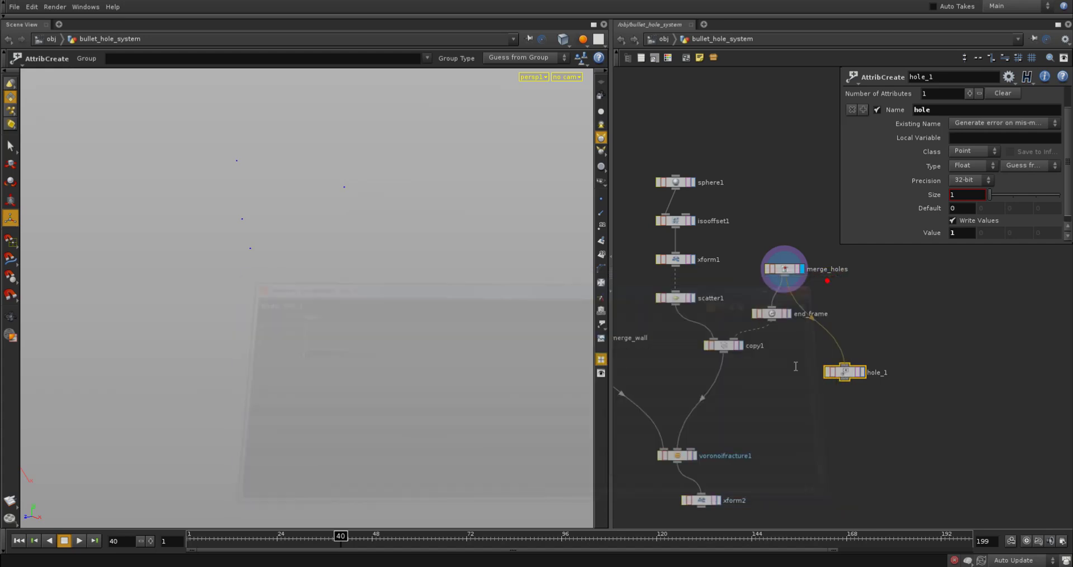
- Display voronoifracture1 and add an AttribCreate node branching from its output
{"action": "middle_click_drag", "start_coordinate": [780, 402], "coordinate": [805, 394]}
{"action": "scroll", "coordinate": [771, 397], "scroll_direction": "down", "scroll_amount": 1}
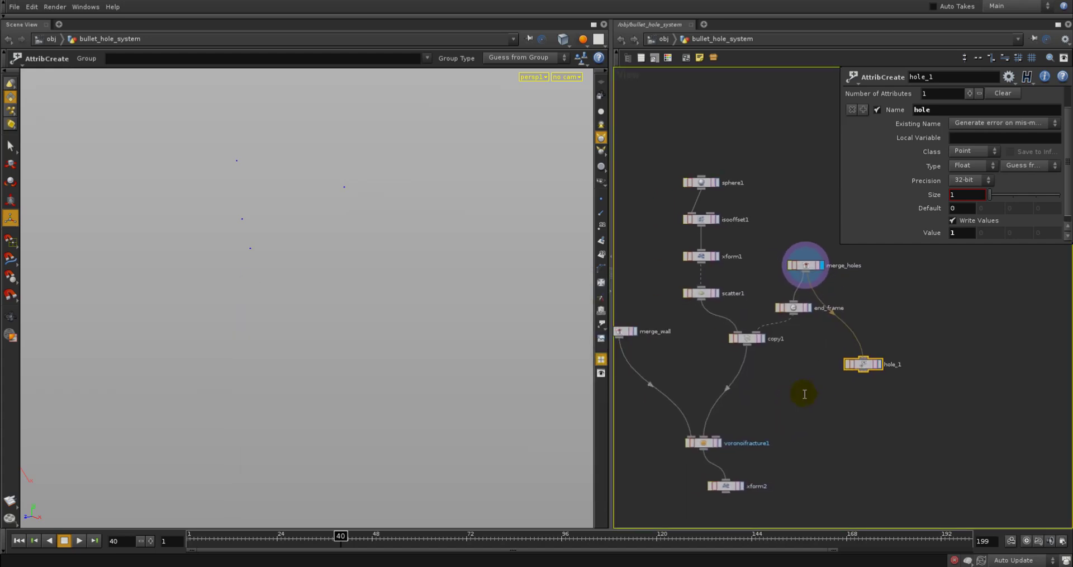
{"action": "scroll", "coordinate": [805, 394], "scroll_direction": "down", "scroll_amount": 1}
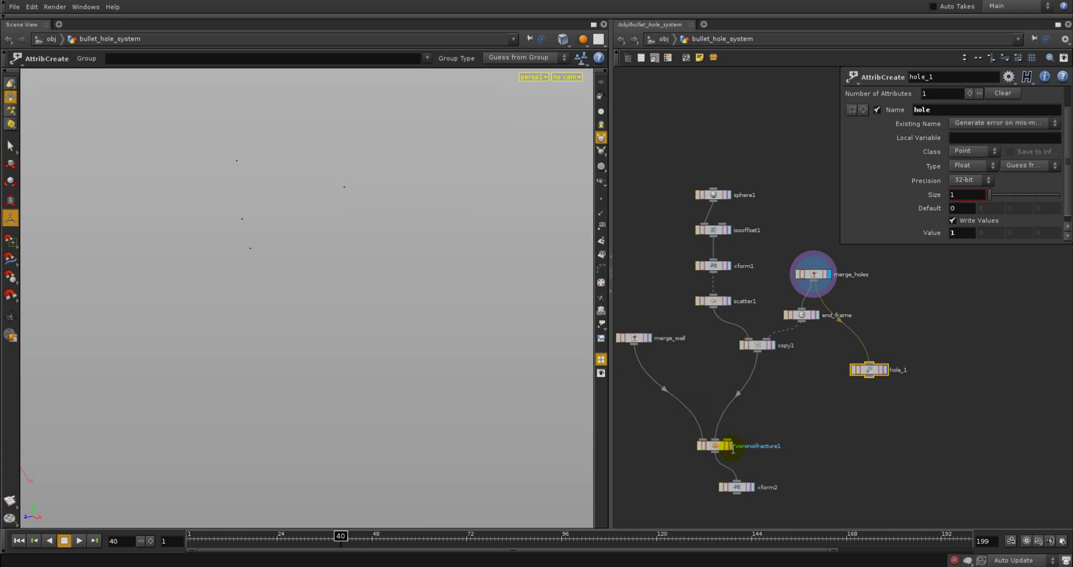
{"action": "left_click", "coordinate": [729, 445]}
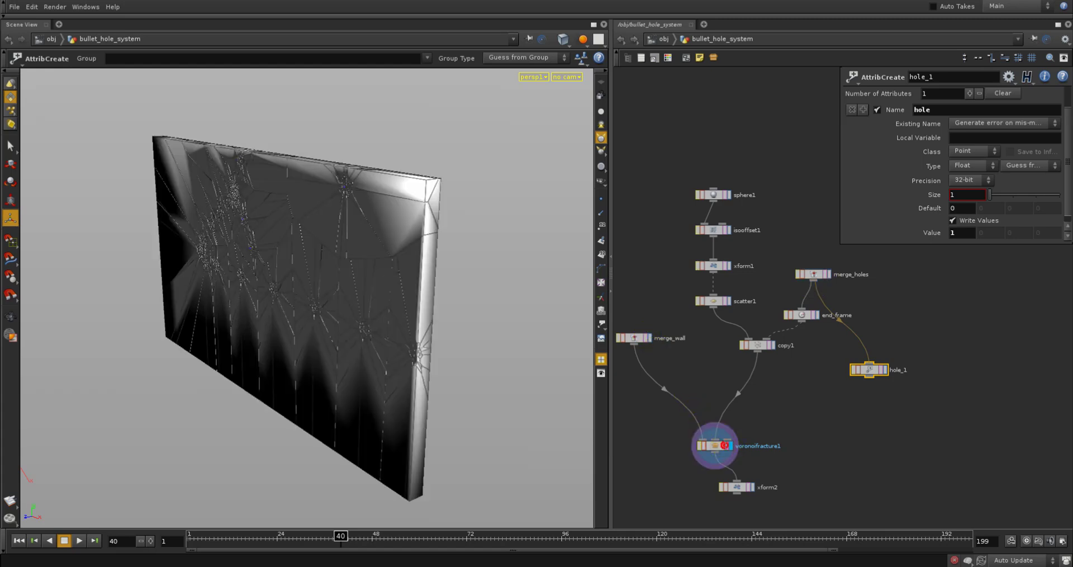
{"action": "left_click", "coordinate": [716, 446]}
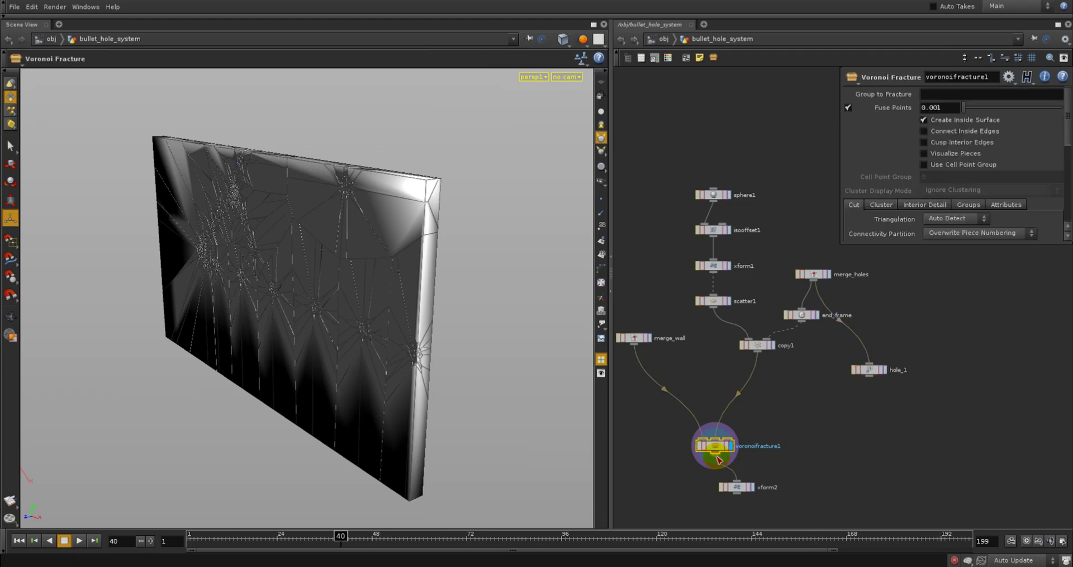
{"action": "key", "text": "Tab"}
{"action": "mouse_move", "coordinate": [724, 464]}
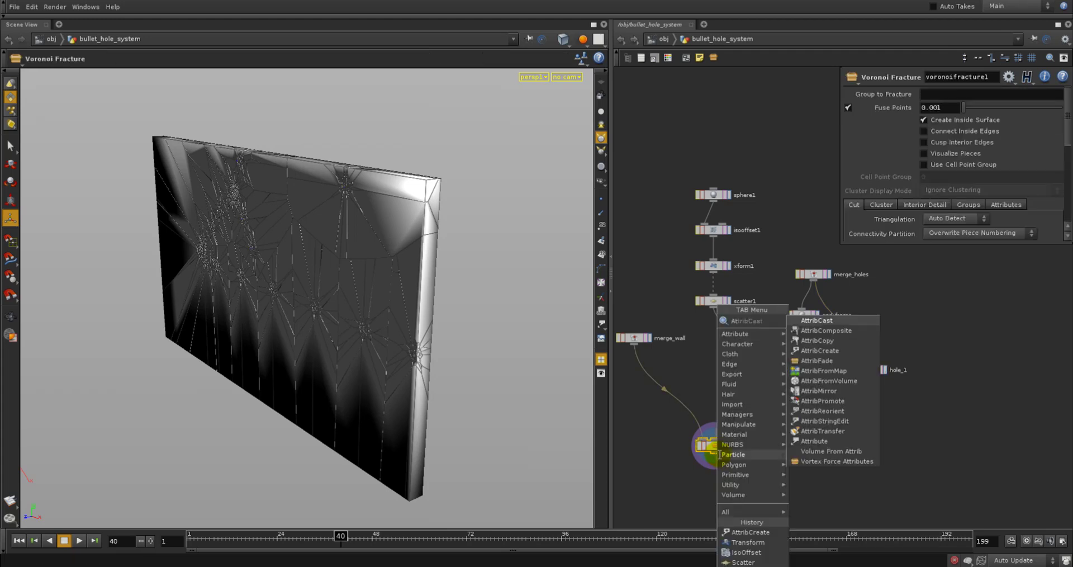
{"action": "left_click", "coordinate": [825, 353]}
{"action": "left_click", "coordinate": [814, 468]}
- Rename the new attribute node as hole_0 and name its point attribute hole
{"action": "middle_click_drag", "start_coordinate": [858, 469], "coordinate": [831, 431]}
{"action": "double_click", "coordinate": [831, 430]}
{"action": "type", "text": "hole_0"}
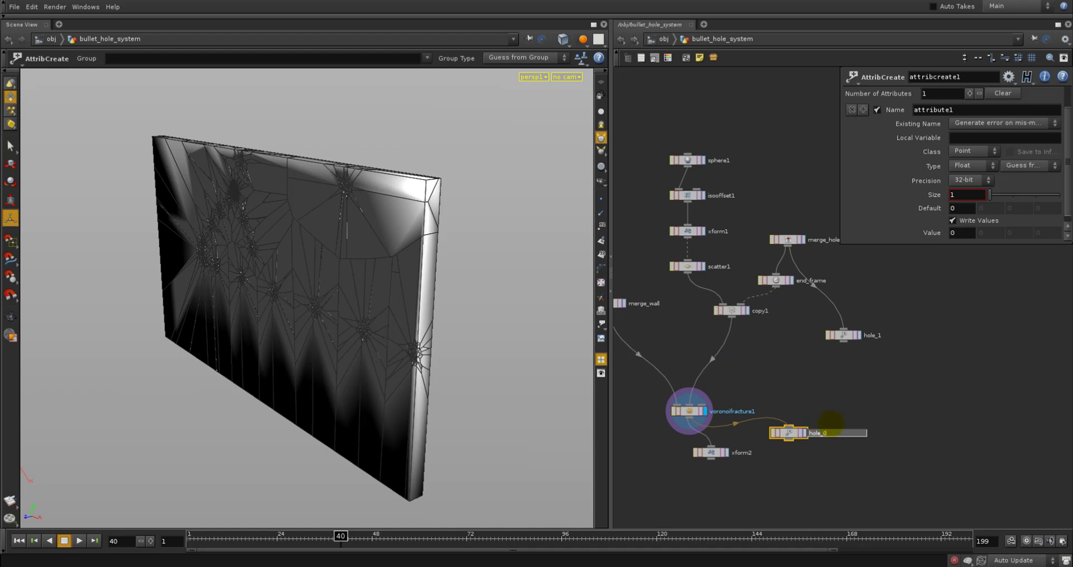
{"action": "key", "text": "Return"}
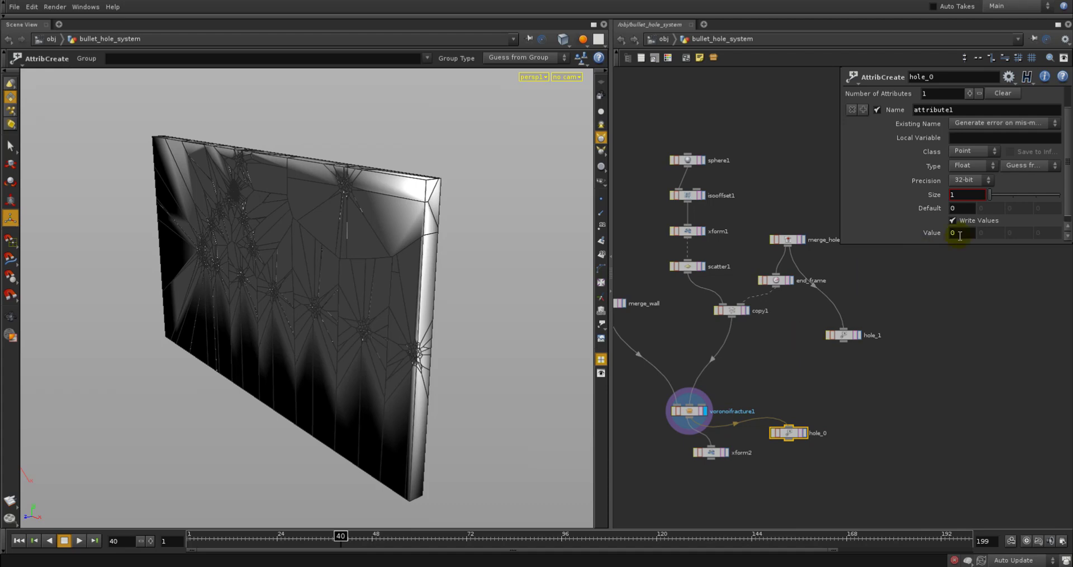
{"action": "double_click", "coordinate": [957, 109]}
{"action": "type", "text": "hole"}
{"action": "key", "text": "Return"}
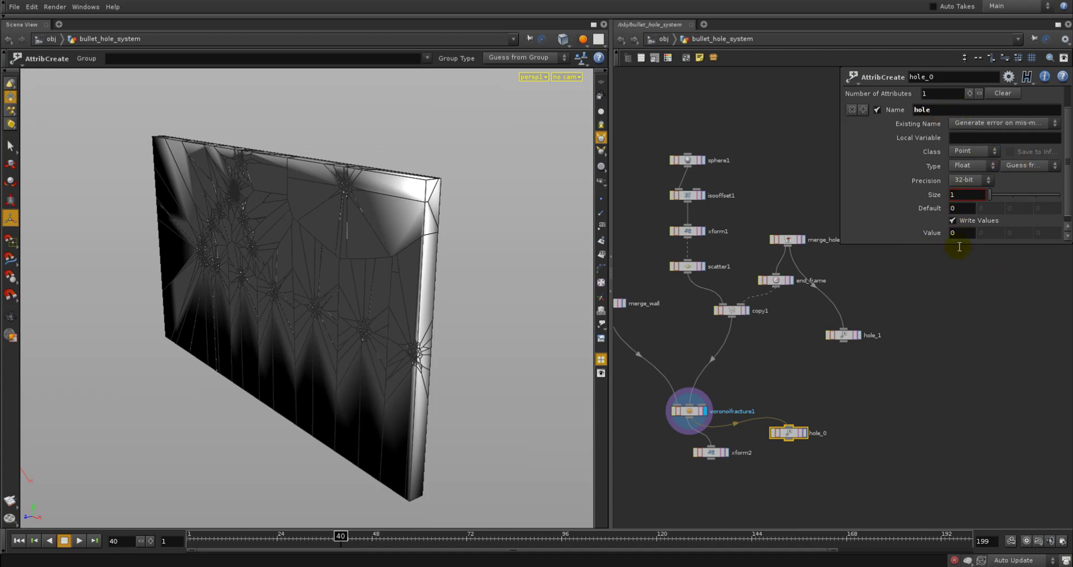
- Check the hole values on the fractured wall's points in the hole_0 geometry spreadsheet
{"action": "right_click", "coordinate": [785, 432]}
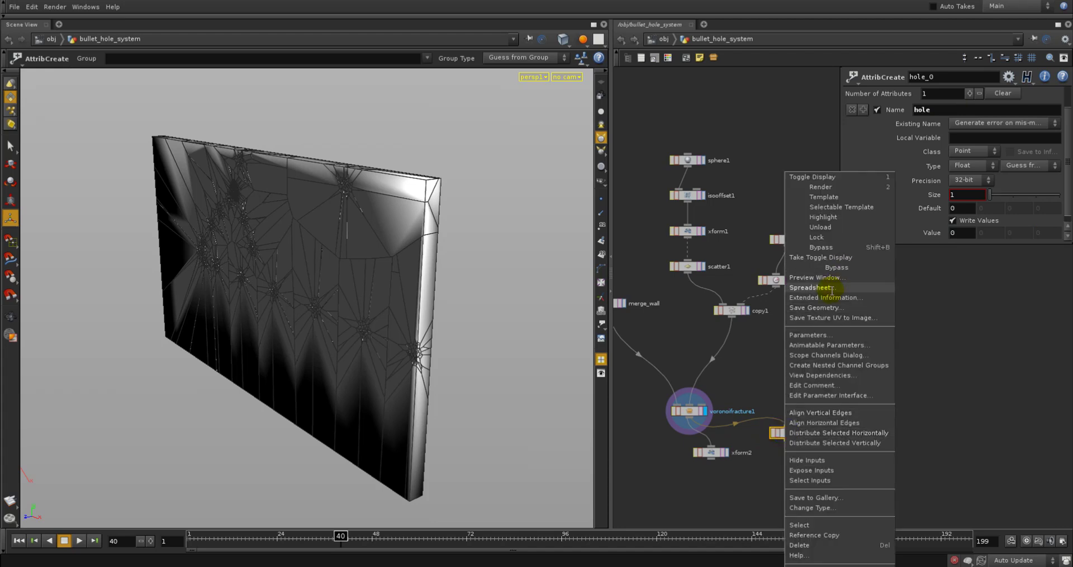
{"action": "left_click", "coordinate": [813, 287]}
{"action": "left_click", "coordinate": [290, 342]}
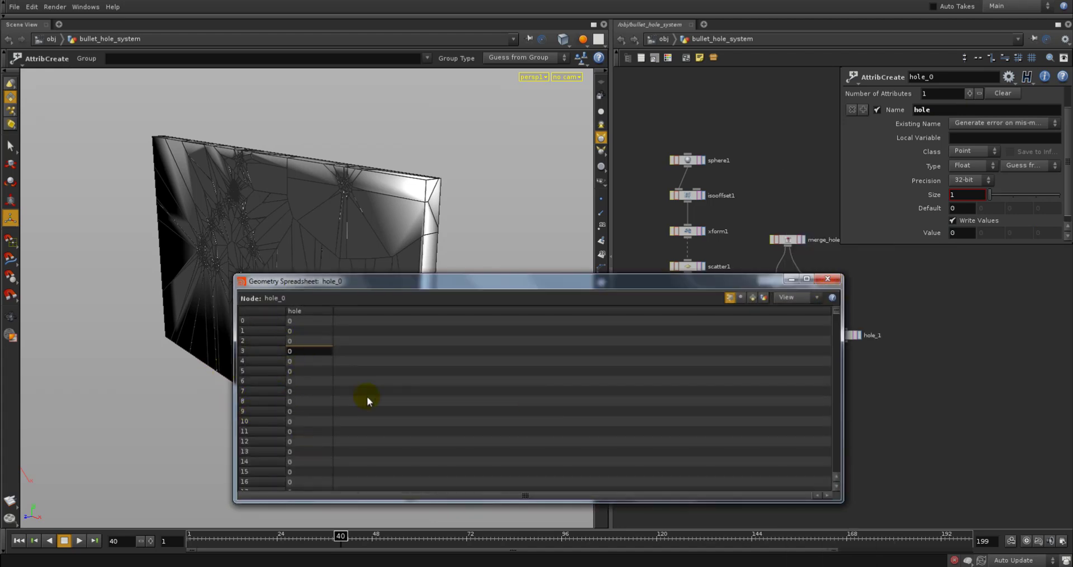
{"action": "left_click_drag", "start_coordinate": [838, 311], "coordinate": [788, 271]}
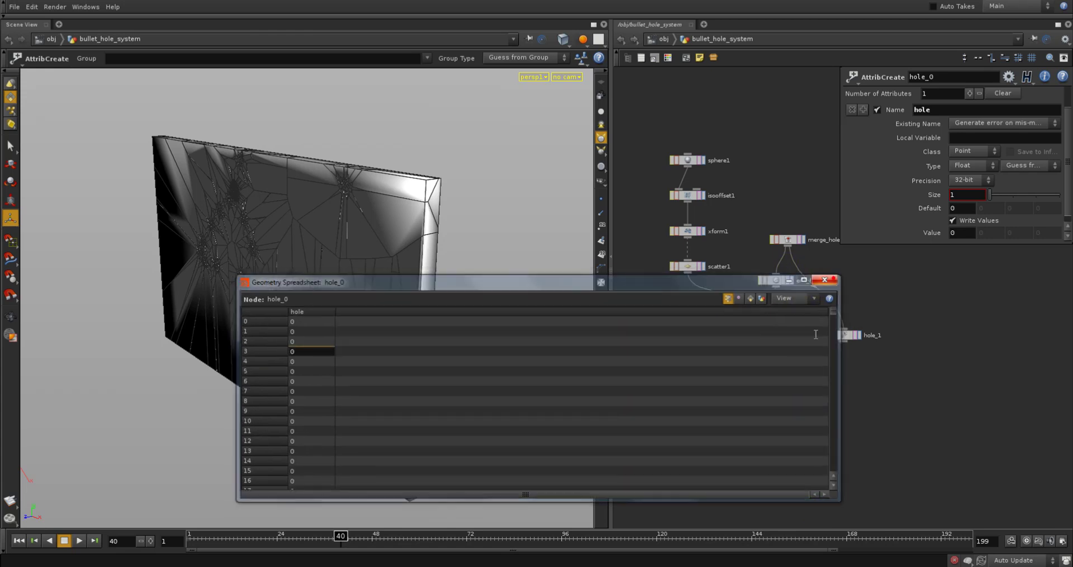
{"action": "left_click", "coordinate": [828, 278]}
- Review the hole_1 settings, display the hole_0 node, and inspect its node information
{"action": "middle_click_drag", "start_coordinate": [853, 335], "coordinate": [822, 300]}
{"action": "left_click", "coordinate": [815, 296]}
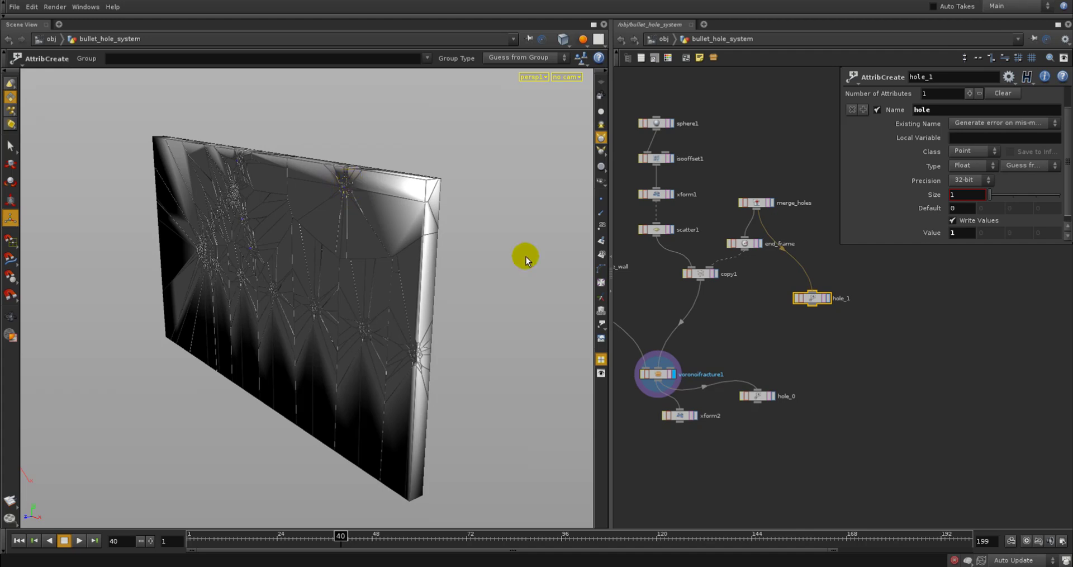
{"action": "left_click", "coordinate": [762, 396]}
{"action": "left_click", "coordinate": [775, 395]}
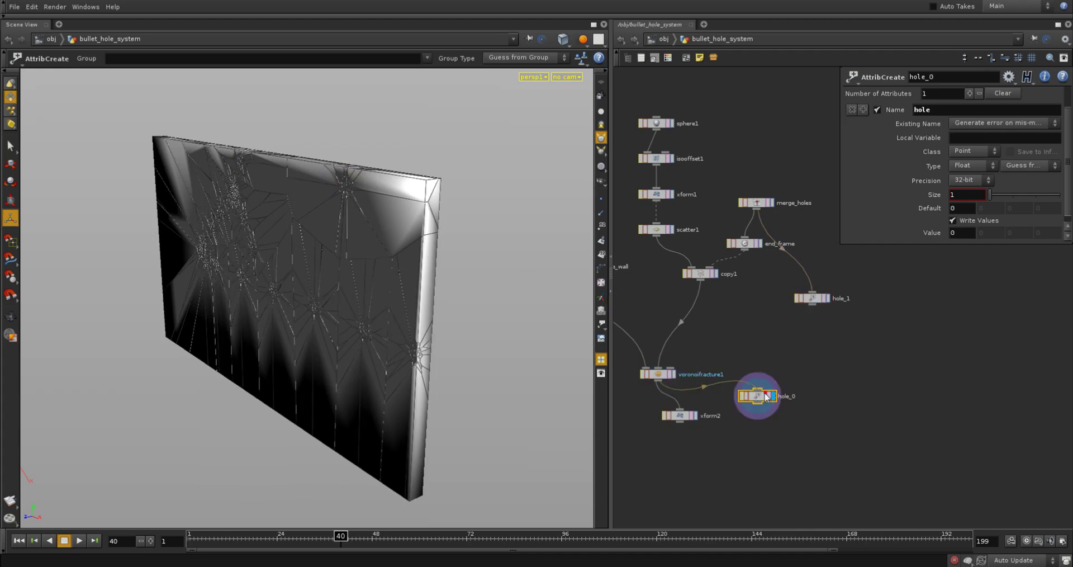
{"action": "middle_click", "coordinate": [758, 396]}
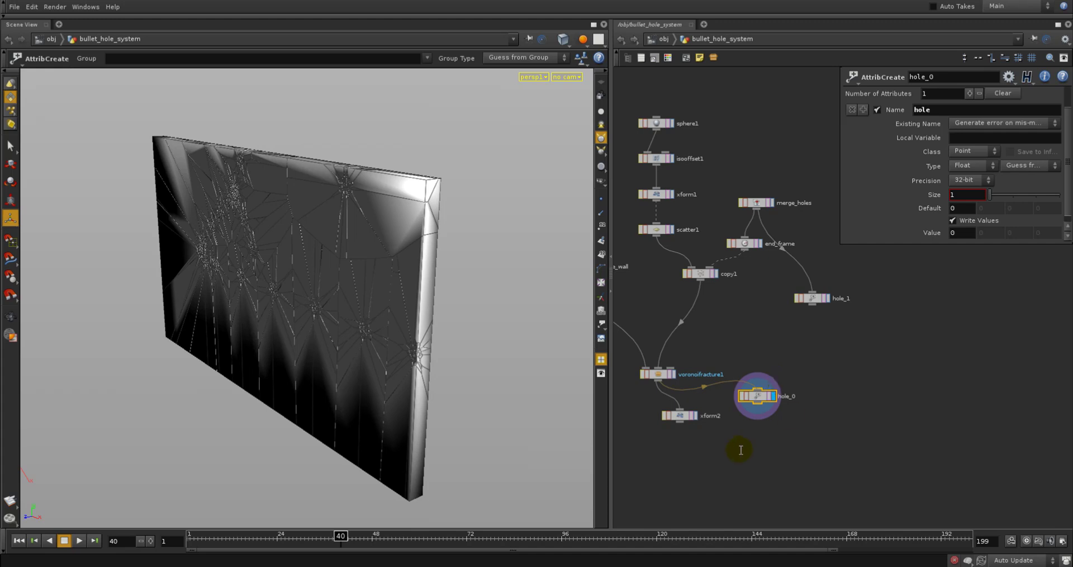
- Add an AttribTransfer node and connect hole_0 to its first input
{"action": "key", "text": "Tab"}
{"action": "type", "text": "at"}
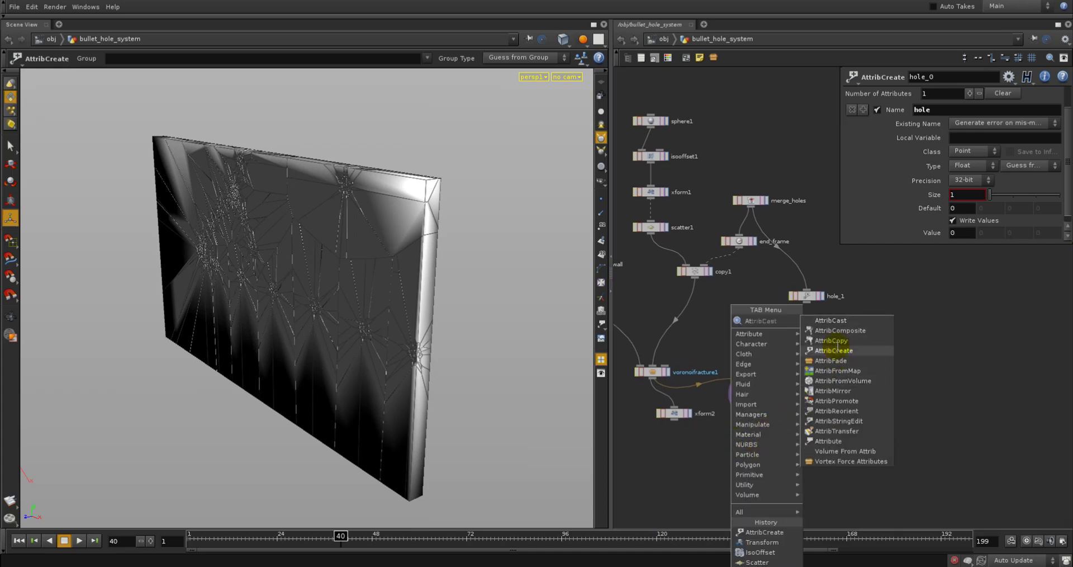
{"action": "left_click", "coordinate": [836, 431]}
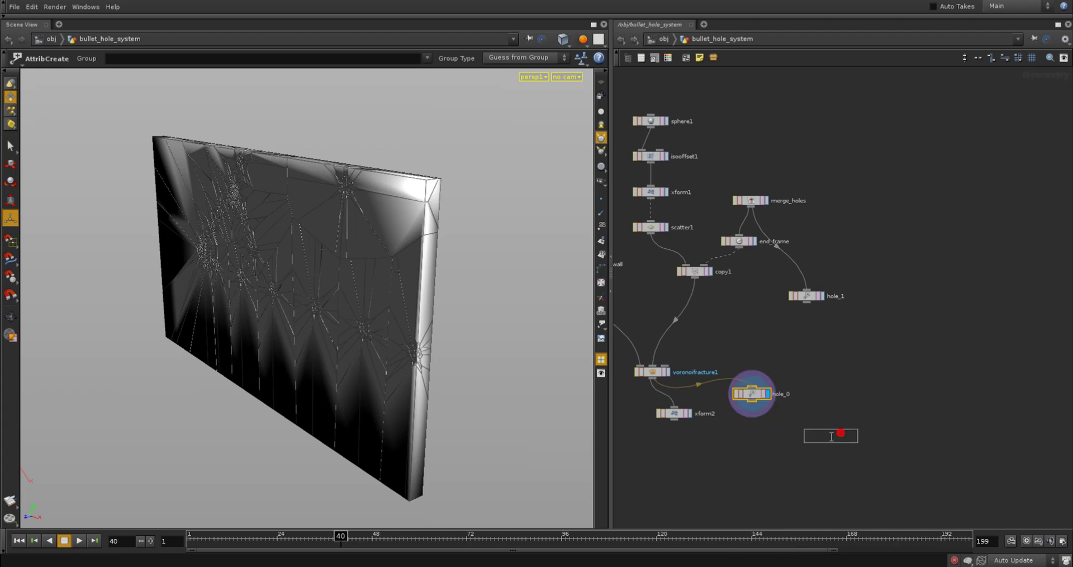
{"action": "left_click", "coordinate": [826, 435]}
{"action": "left_click", "coordinate": [819, 429]}
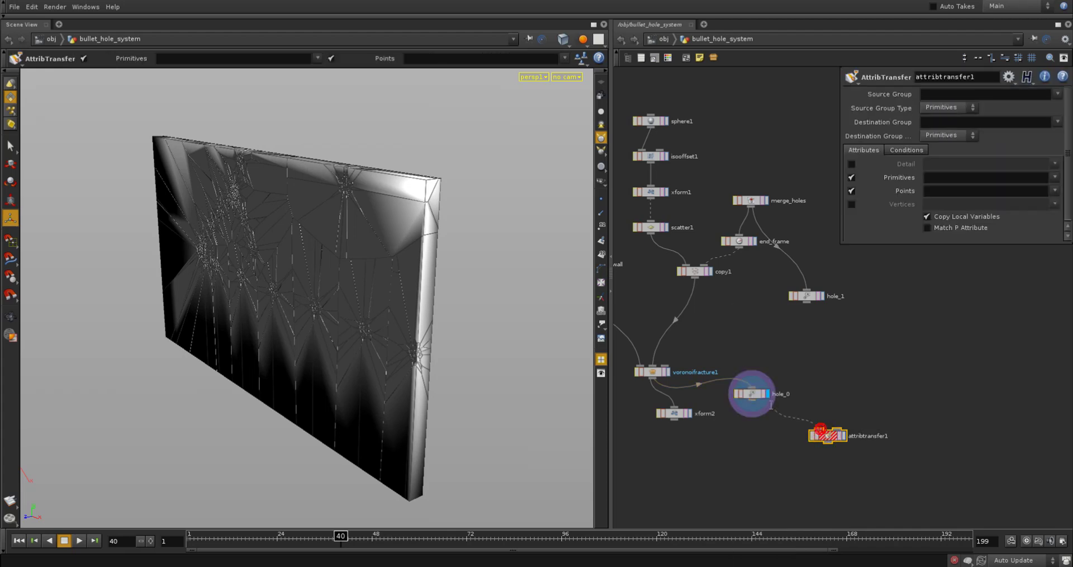
{"action": "left_click", "coordinate": [752, 400]}
- Connect hole_1 to the second input of attribtransfer1 and display the transfer node
{"action": "left_click_drag", "start_coordinate": [838, 436], "coordinate": [807, 441]}
{"action": "left_click", "coordinate": [806, 437]}
{"action": "left_click", "coordinate": [806, 295]}
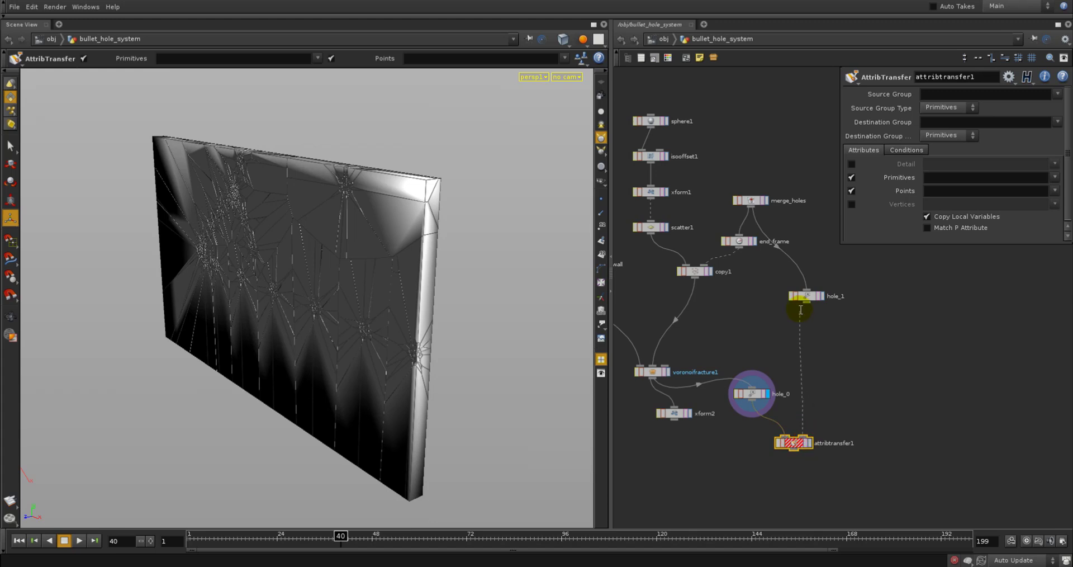
{"action": "left_click_drag", "start_coordinate": [807, 295], "coordinate": [841, 357]}
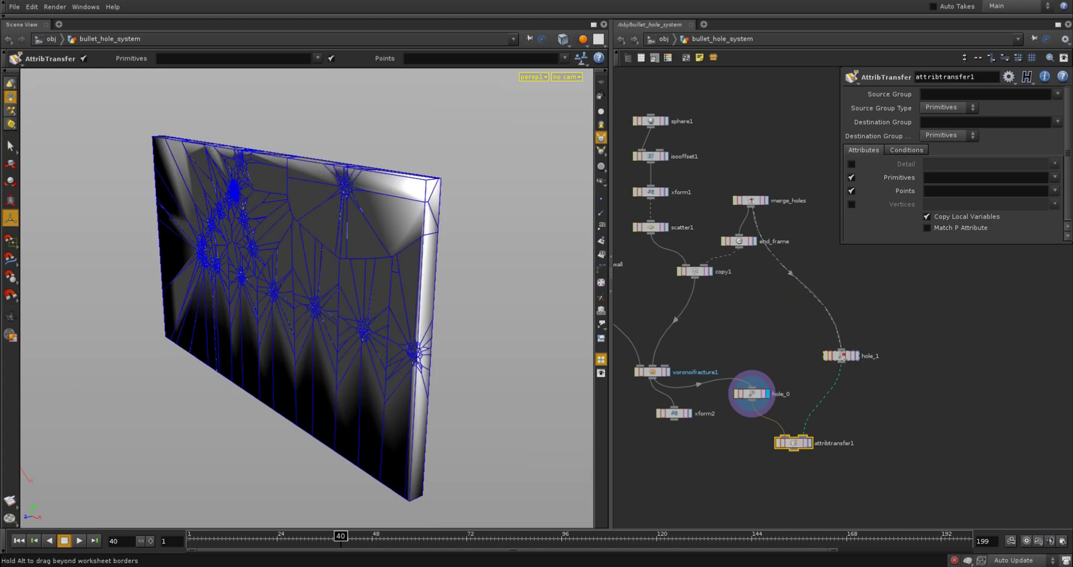
{"action": "left_click", "coordinate": [810, 445]}
{"action": "left_click", "coordinate": [805, 442]}
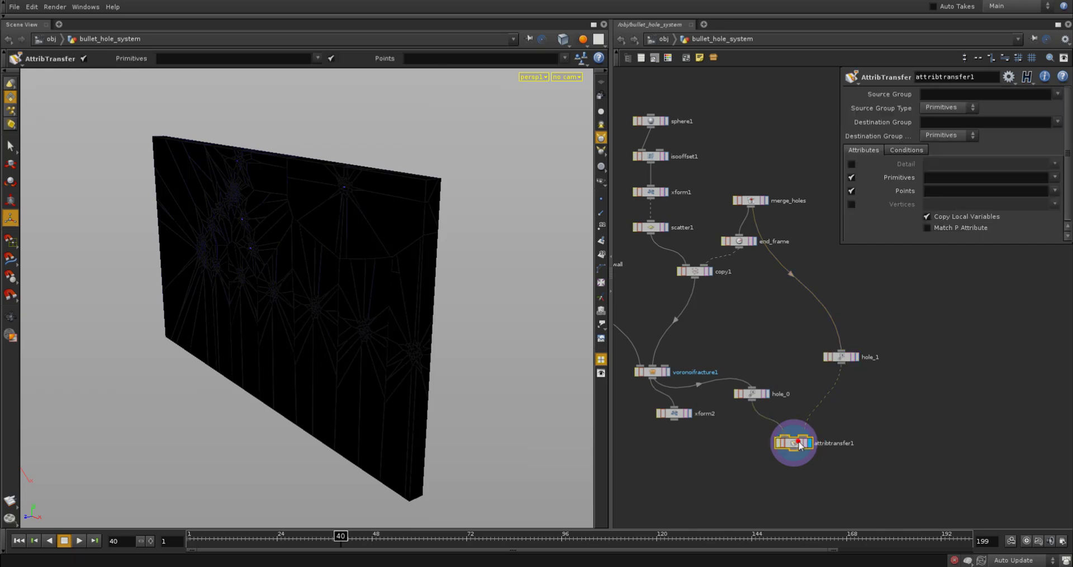
- Add a Point node and insert it between hole_0 and attribtransfer1
{"action": "key", "text": "Tab"}
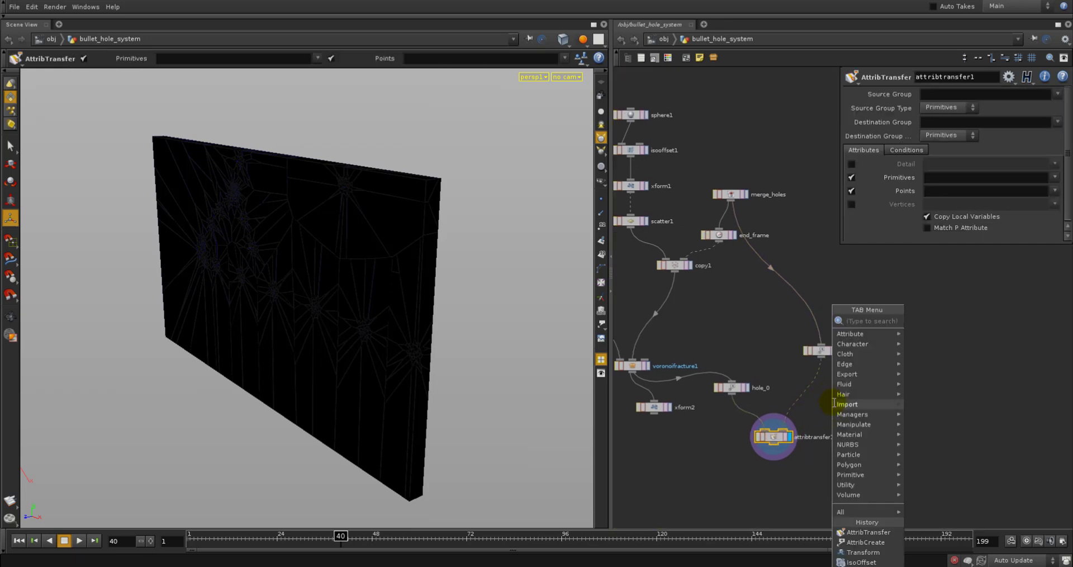
{"action": "mouse_move", "coordinate": [844, 404]}
{"action": "left_click", "coordinate": [944, 325]}
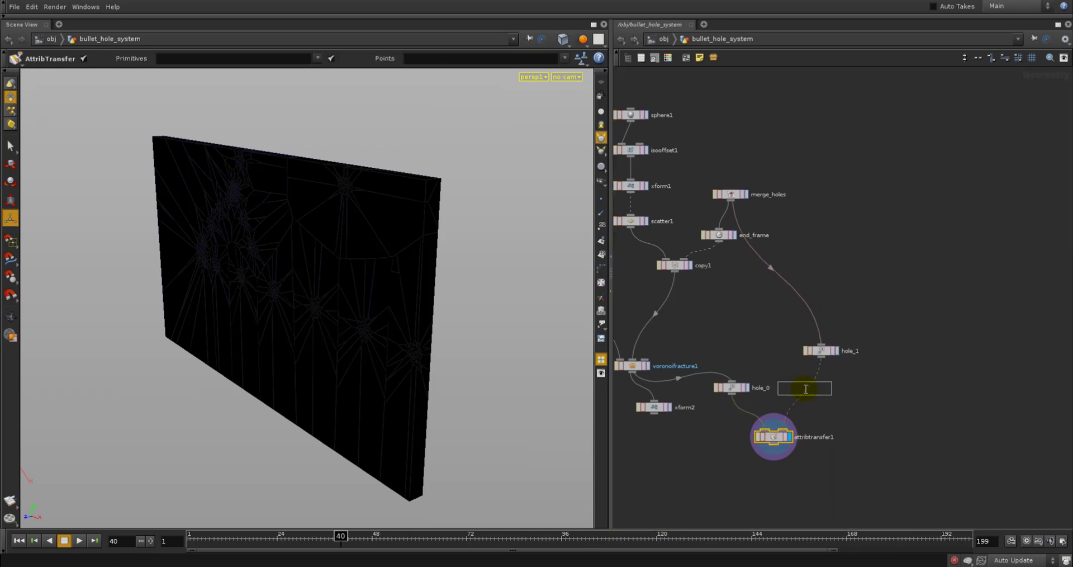
{"action": "left_click", "coordinate": [919, 425]}
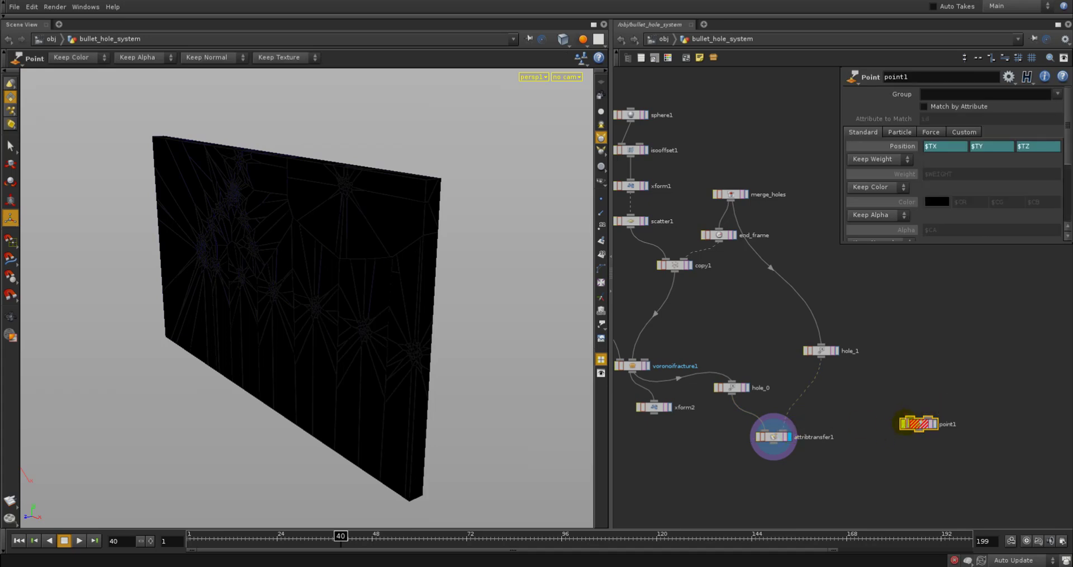
{"action": "left_click_drag", "start_coordinate": [913, 424], "coordinate": [747, 412]}
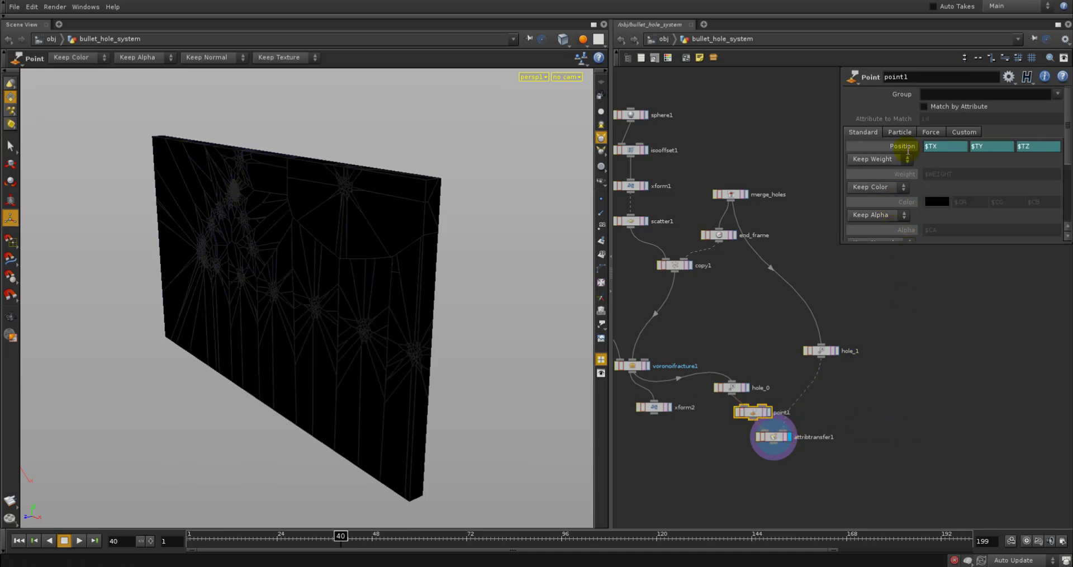
- Set point1 to Add Color with white values 1, 1, 1 and show the fractured wall in wireframe
{"action": "left_click", "coordinate": [889, 187]}
{"action": "left_click", "coordinate": [883, 208]}
{"action": "right_click", "coordinate": [884, 203]}
{"action": "left_click", "coordinate": [935, 309]}
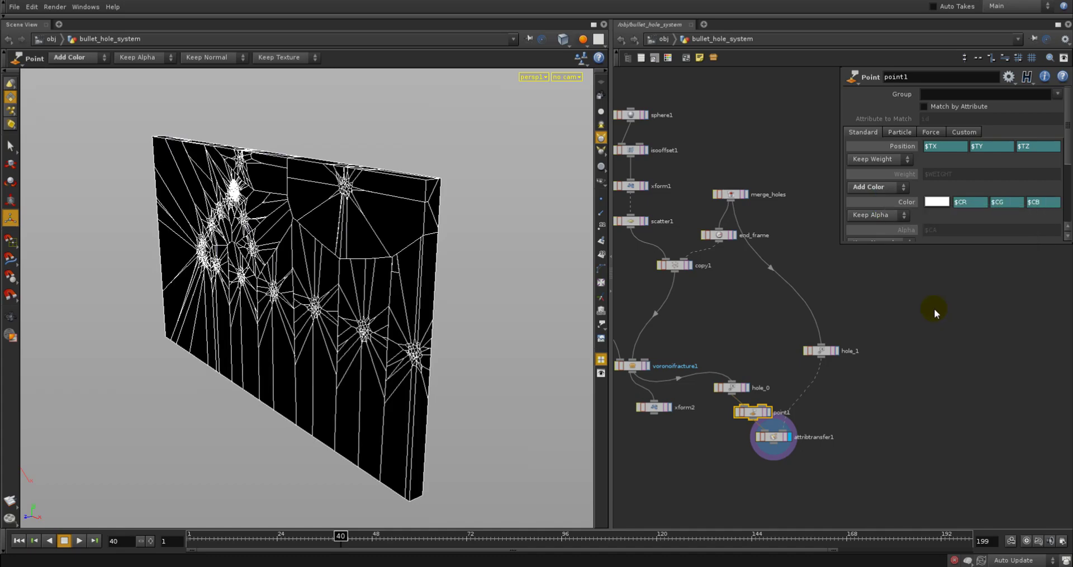
{"action": "key", "text": "Escape"}
{"action": "mouse_move", "coordinate": [360, 316]}
{"action": "left_mouse_down"}
{"action": "mouse_move", "coordinate": [345, 305]}
{"action": "mouse_move", "coordinate": [518, 363]}
{"action": "left_mouse_up"}
{"action": "key", "text": "shift+w"}
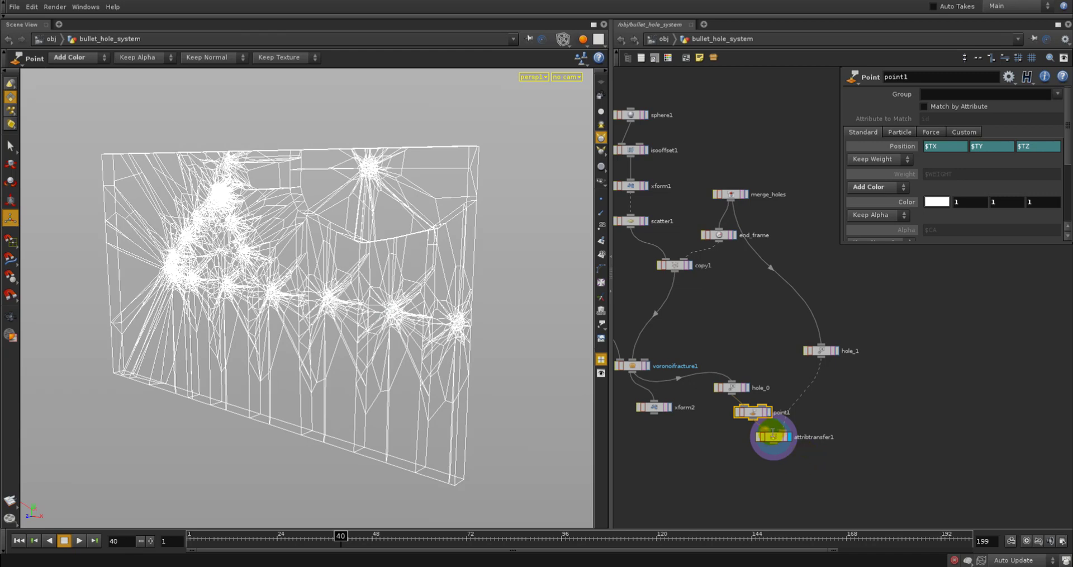
- Set the attribtransfer1 distance threshold to 0 and blend width to 0.1, and scrub the timeline to frame 47
{"action": "left_click", "coordinate": [773, 437]}
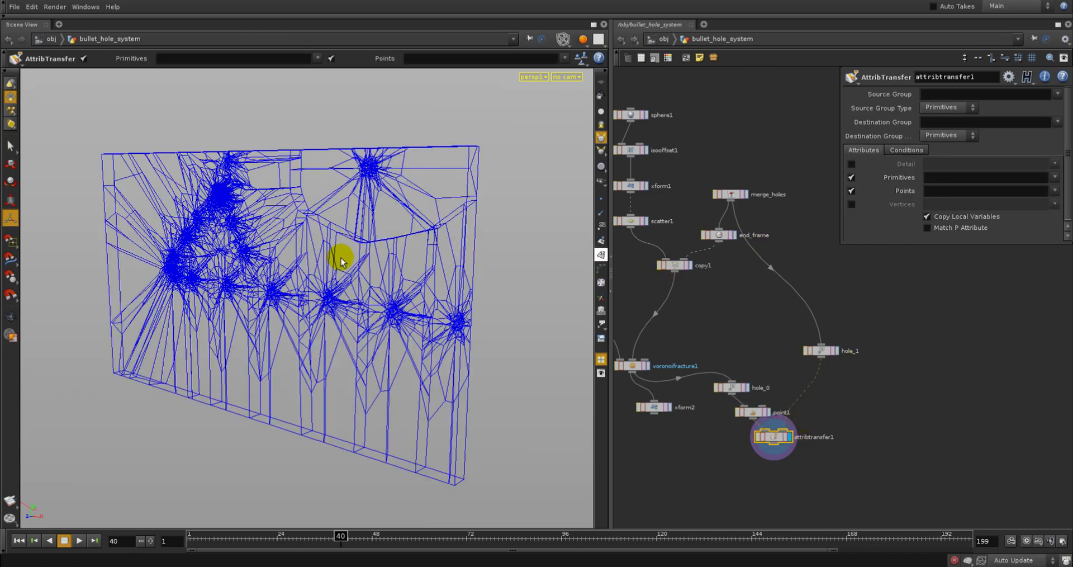
{"action": "left_click_drag", "start_coordinate": [224, 236], "coordinate": [214, 230]}
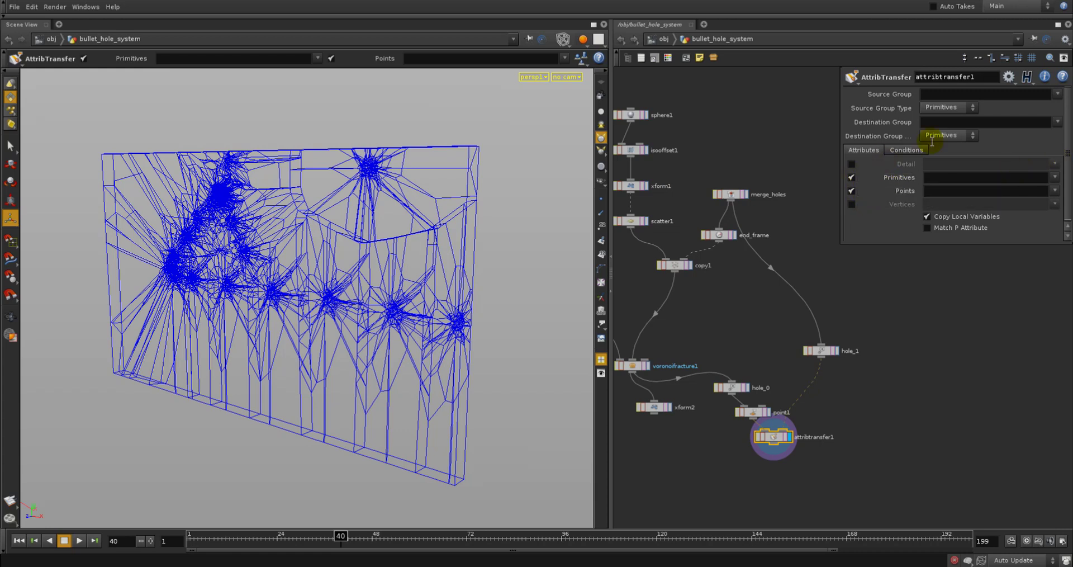
{"action": "left_click", "coordinate": [907, 149]}
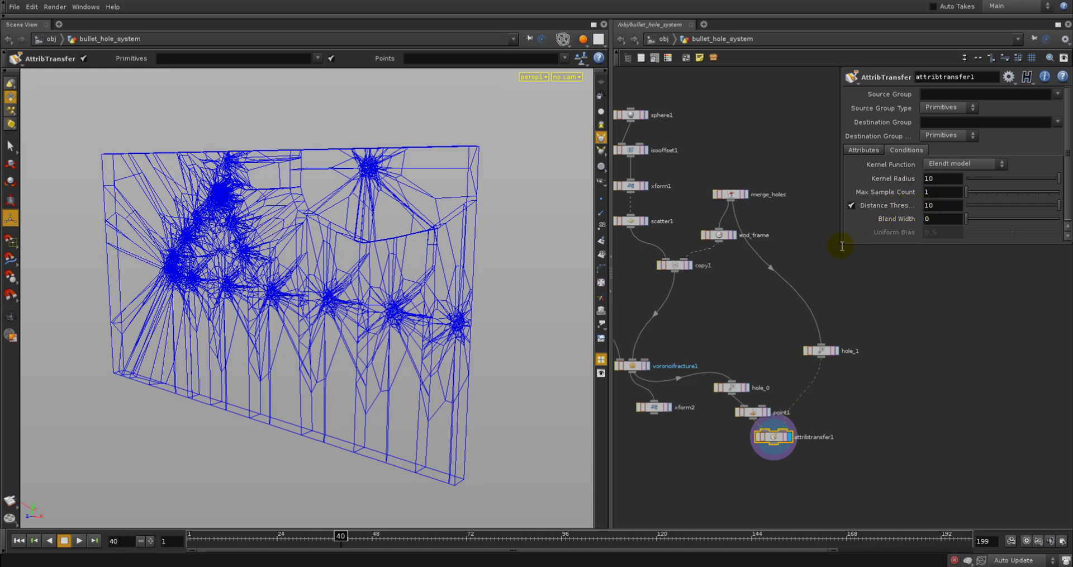
{"action": "left_click_drag", "start_coordinate": [841, 243], "coordinate": [652, 333]}
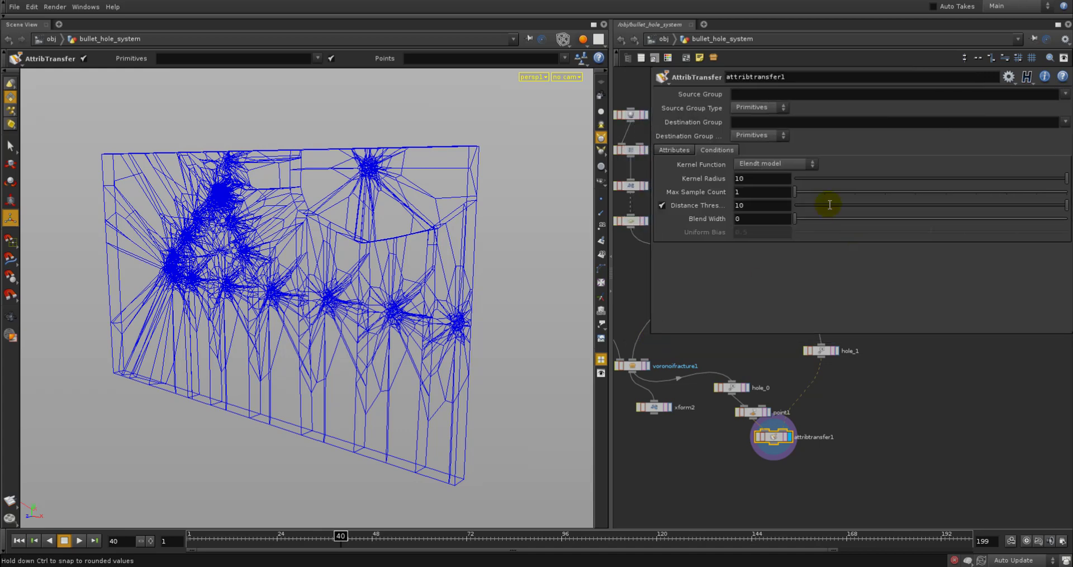
{"action": "left_click_drag", "start_coordinate": [828, 205], "coordinate": [798, 218]}
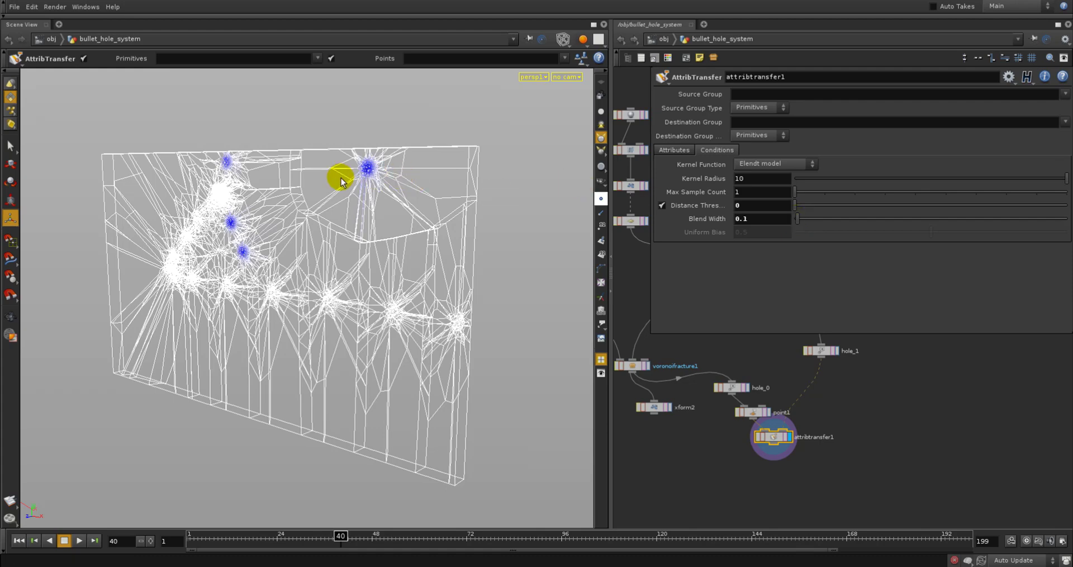
{"action": "key", "text": "Escape"}
{"action": "left_click_drag", "start_coordinate": [354, 193], "coordinate": [402, 201]}
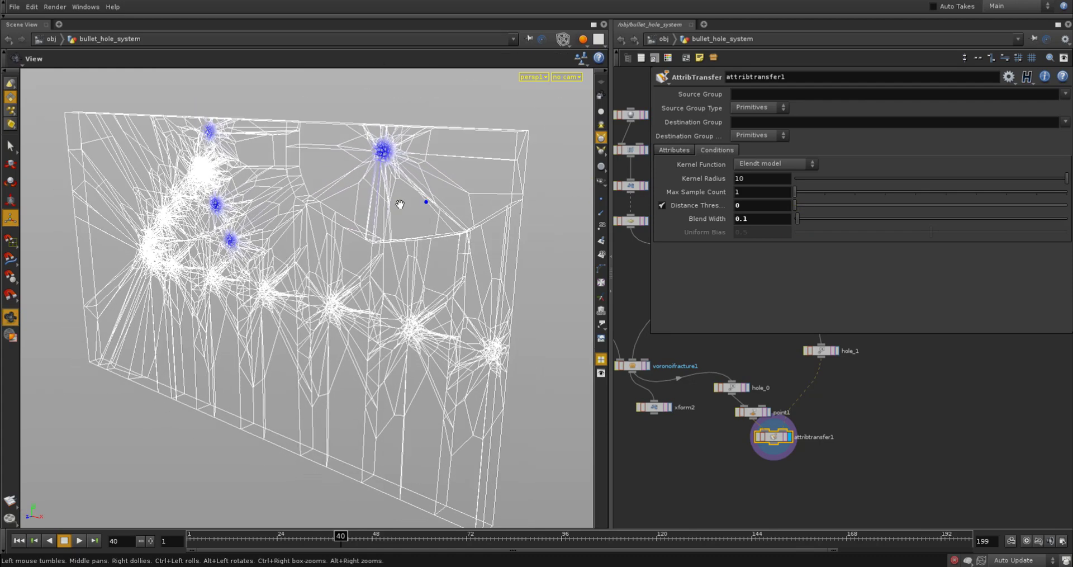
{"action": "key", "text": "Escape"}
{"action": "left_click_drag", "start_coordinate": [323, 537], "coordinate": [369, 518]}
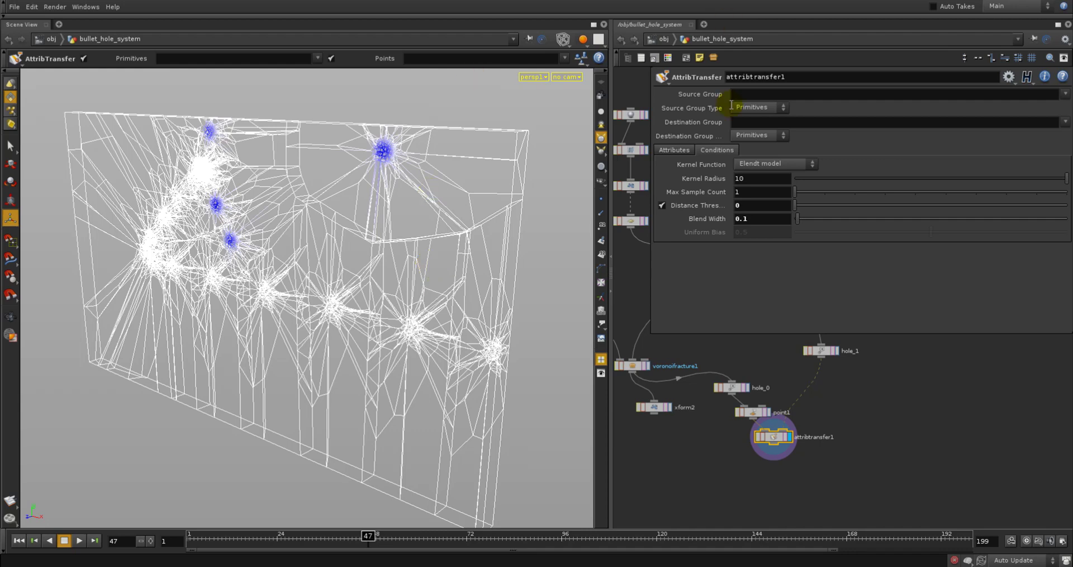
- Disable primitive attributes on attribtransfer1 and limit the point attributes to hole
{"action": "left_click", "coordinate": [670, 150]}
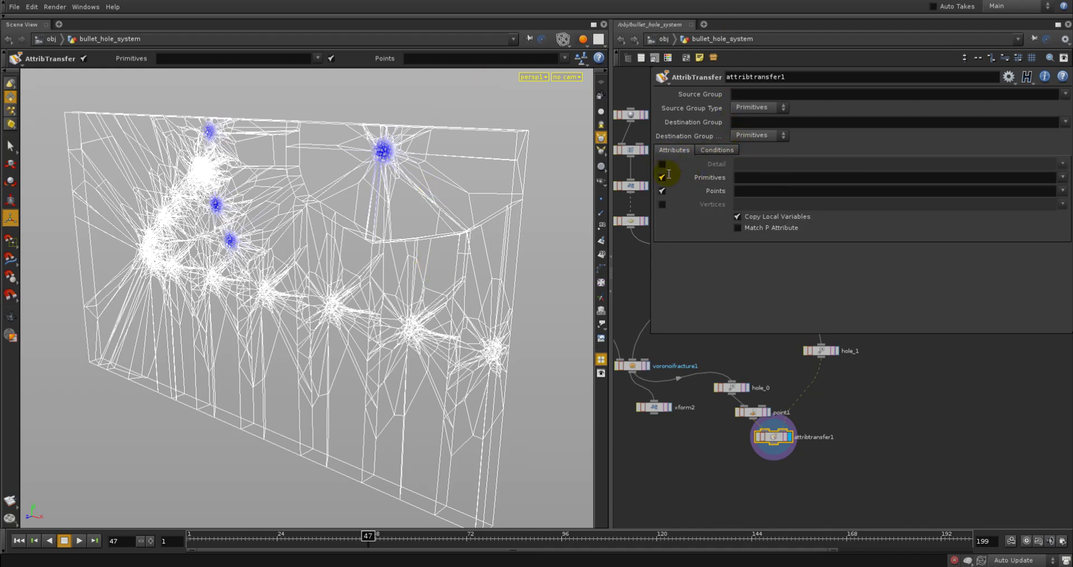
{"action": "left_click", "coordinate": [663, 178]}
{"action": "left_click", "coordinate": [1063, 190]}
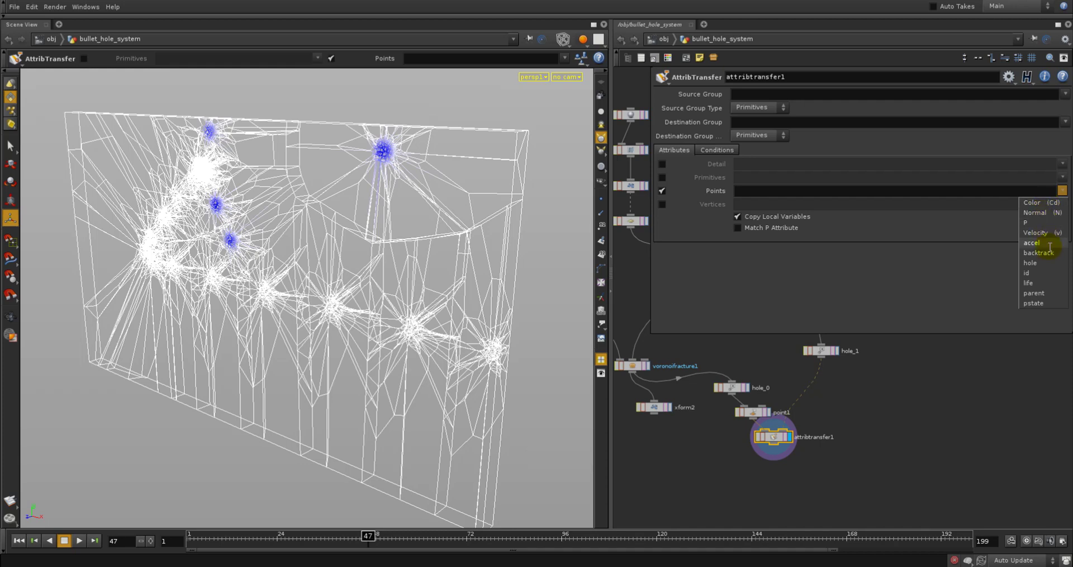
{"action": "left_click", "coordinate": [1048, 264]}
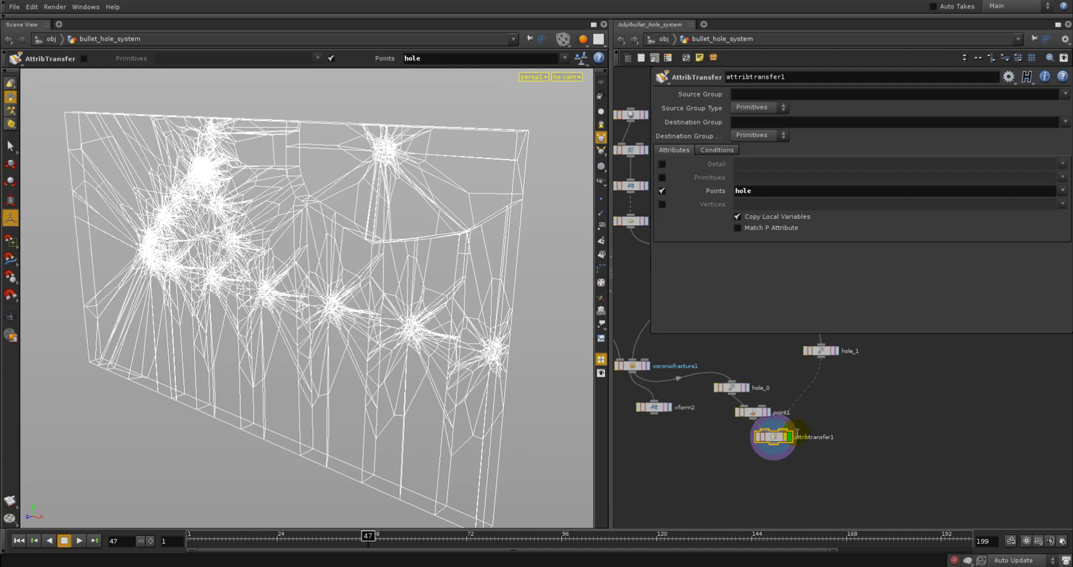
- Check the transferred hole values per point in the attribtransfer1 geometry spreadsheet
{"action": "right_click", "coordinate": [773, 436]}
{"action": "left_click", "coordinate": [805, 288]}
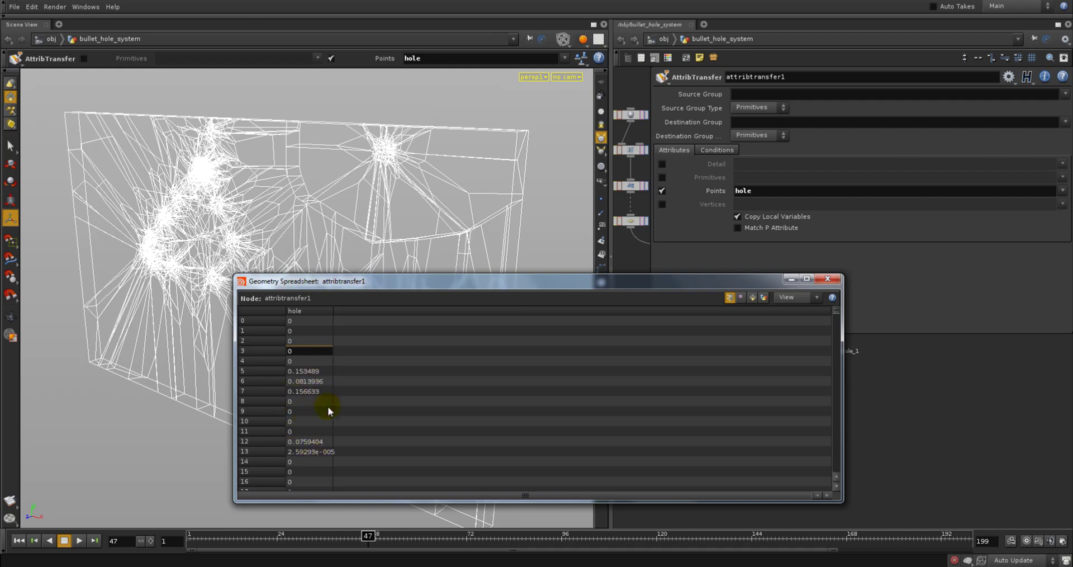
{"action": "scroll", "coordinate": [305, 425], "scroll_direction": "down", "scroll_amount": 1}
{"action": "left_click", "coordinate": [827, 278]}
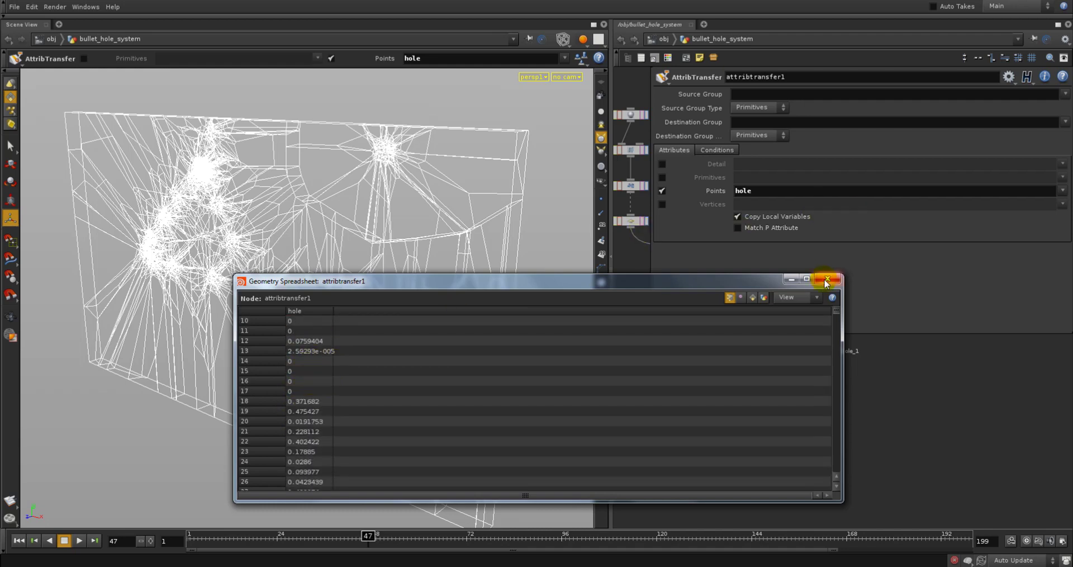
{"action": "middle_click_drag", "start_coordinate": [737, 481], "coordinate": [735, 450]}
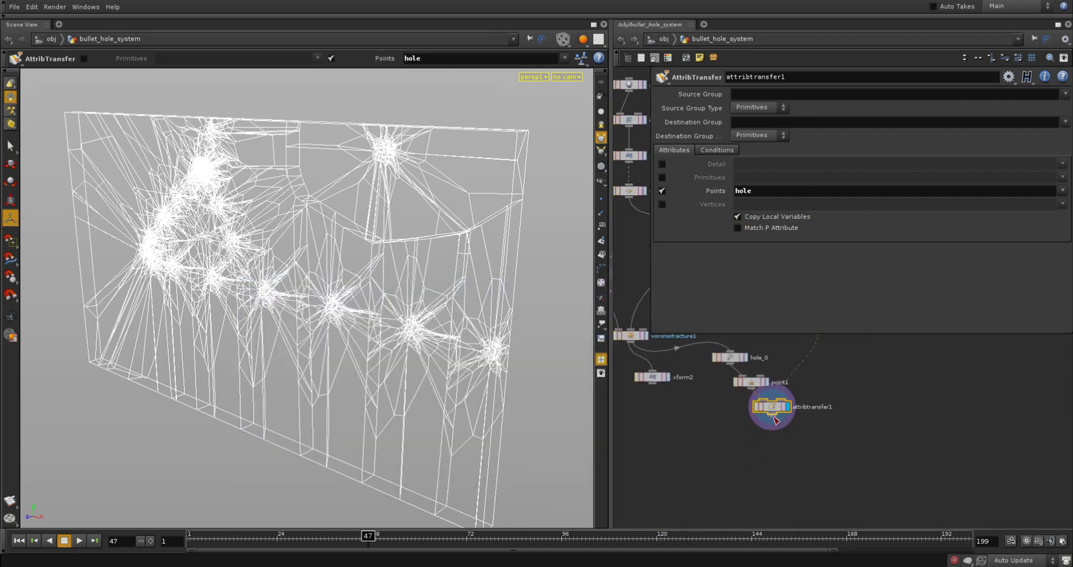
- Append a Point node to attribtransfer1 and display it
{"action": "right_click", "coordinate": [775, 417]}
{"action": "mouse_move", "coordinate": [807, 424]}
{"action": "left_click", "coordinate": [879, 321]}
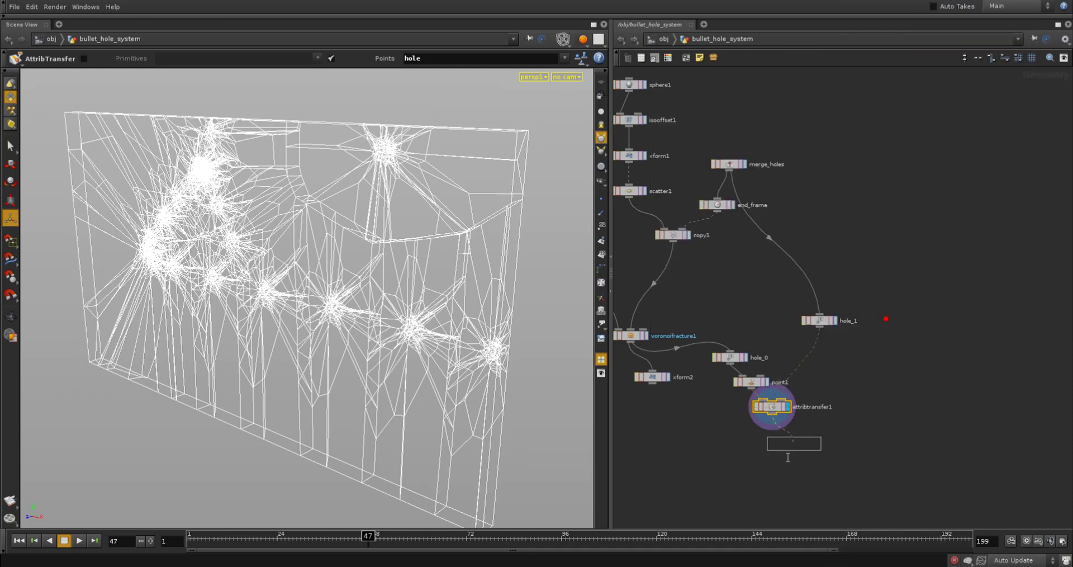
{"action": "left_click", "coordinate": [787, 446]}
{"action": "left_click", "coordinate": [788, 440]}
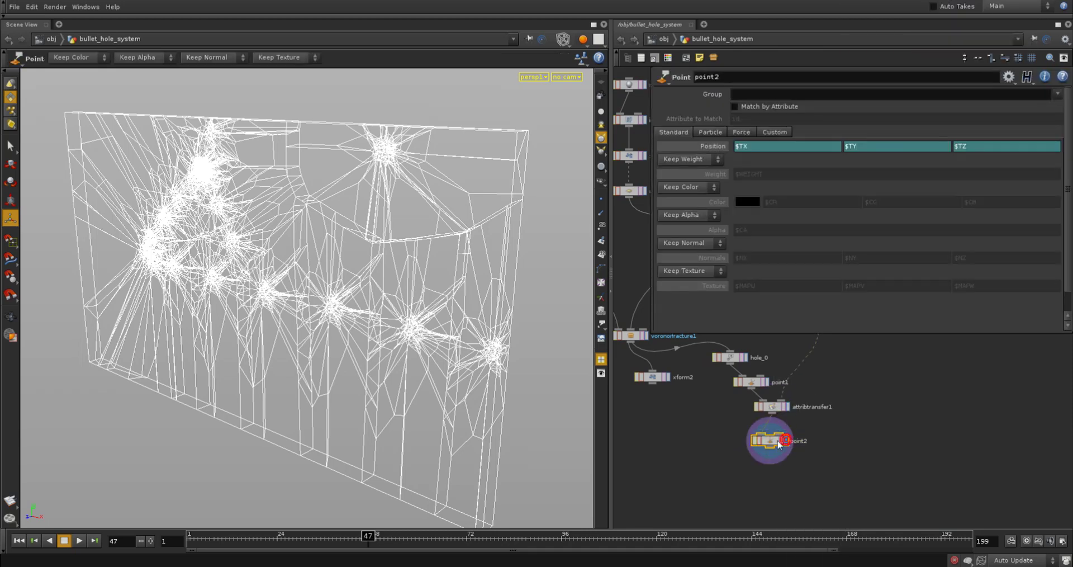
- Add color on point2 with values 1, 1 - $HOLE and 1 - $HOLE, and scrub the timeline to frame 53
{"action": "left_click", "coordinate": [701, 186]}
{"action": "left_click", "coordinate": [687, 197]}
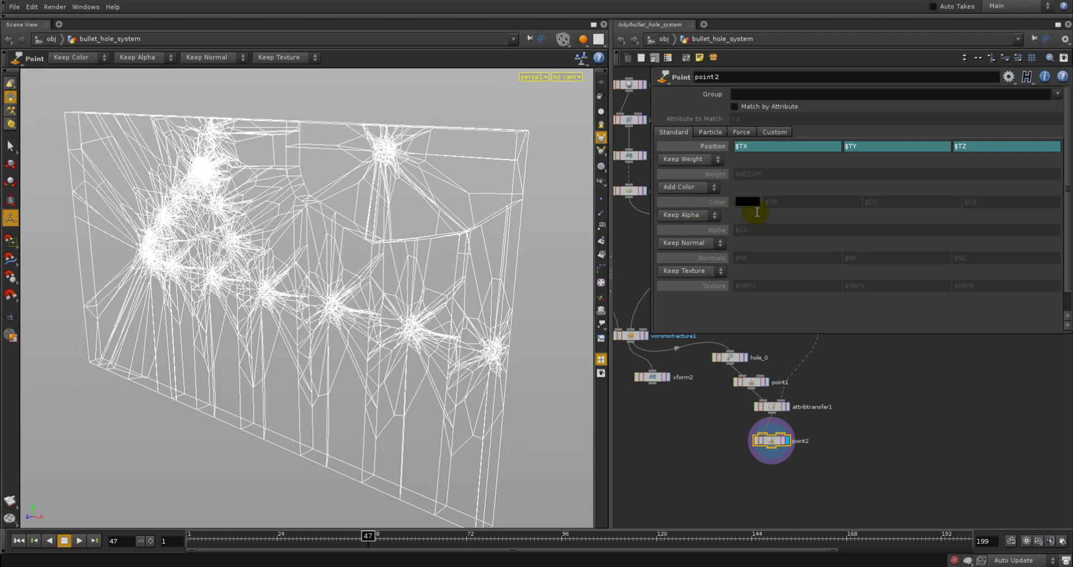
{"action": "double_click", "coordinate": [787, 203]}
{"action": "type", "text": "1 -"}
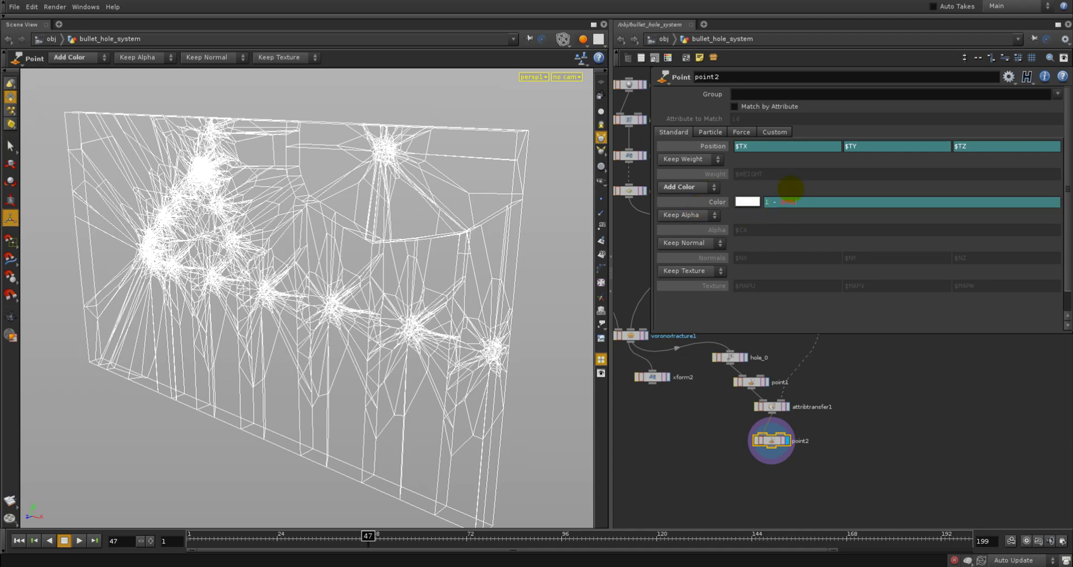
{"action": "key", "text": "Return"}
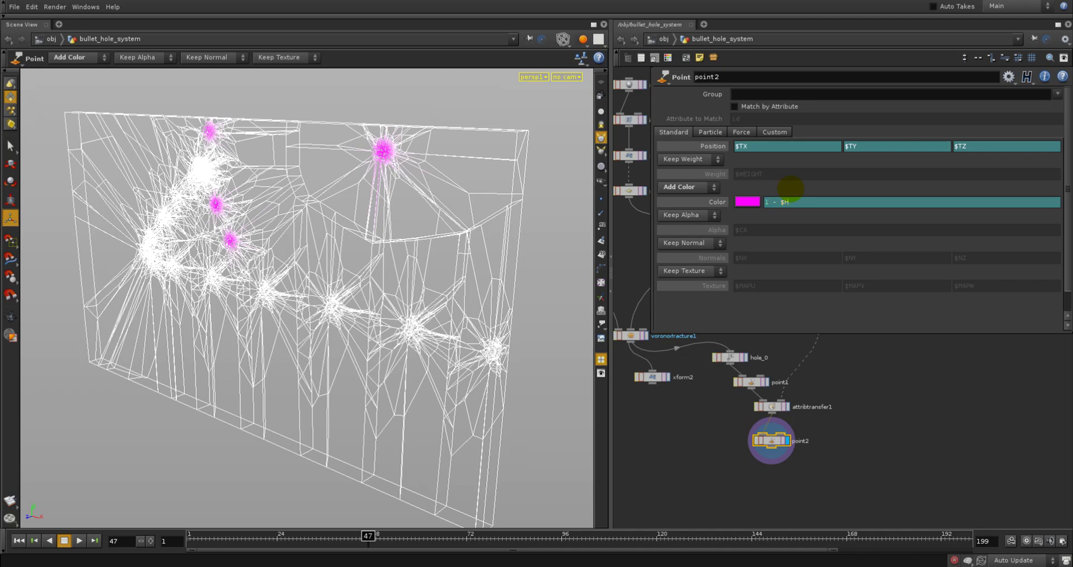
{"action": "type", "text": "OLE"}
{"action": "key", "text": "Return"}
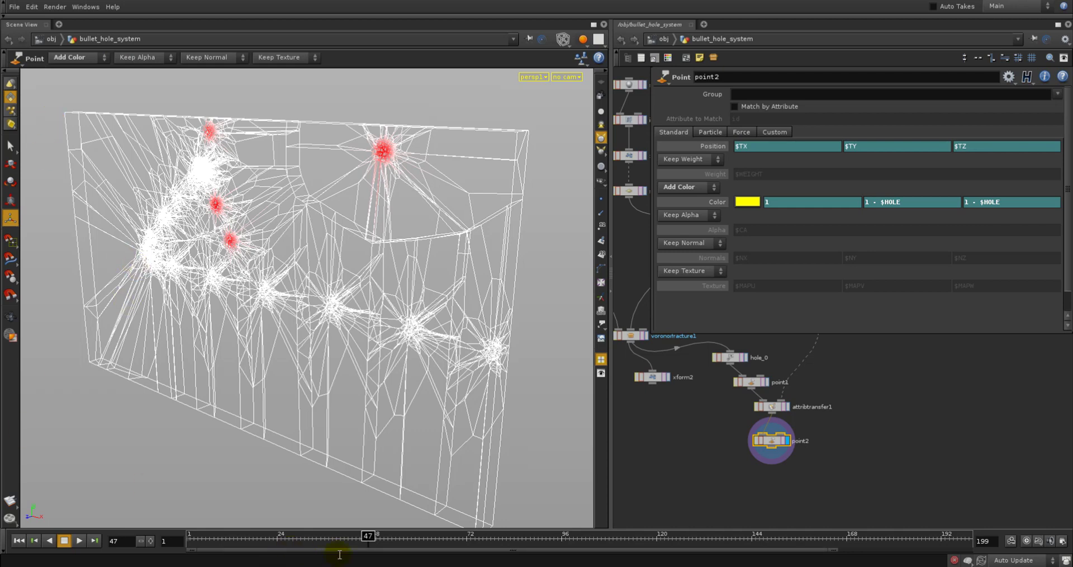
{"action": "left_click_drag", "start_coordinate": [336, 537], "coordinate": [202, 534]}
{"action": "left_click_drag", "start_coordinate": [285, 534], "coordinate": [391, 525]}
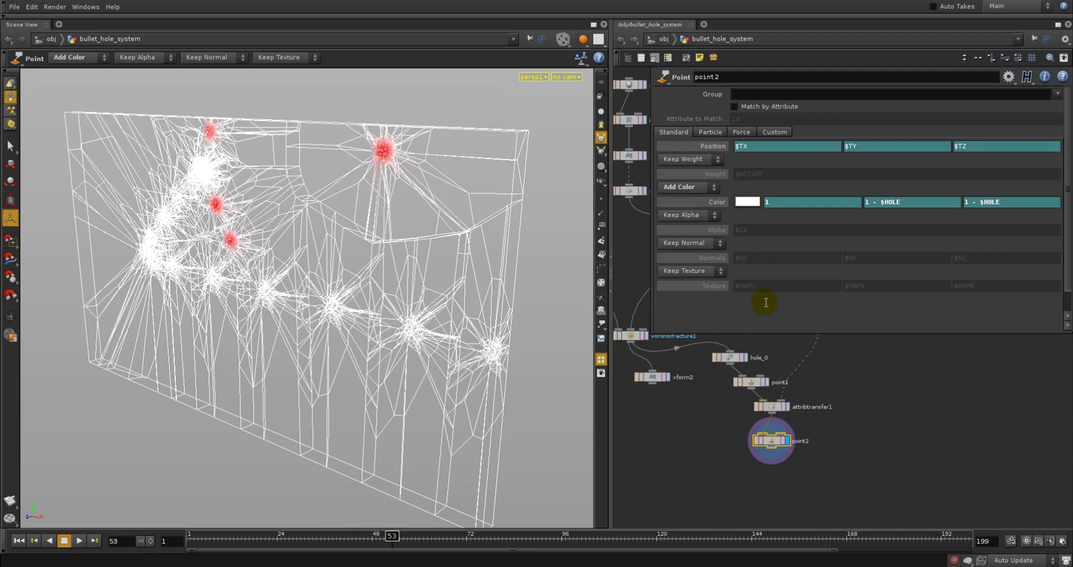
- Switch point2 to No Color, and display voronoifracture1 and the offset wall from xform2 for comparison
{"action": "left_click", "coordinate": [702, 187]}
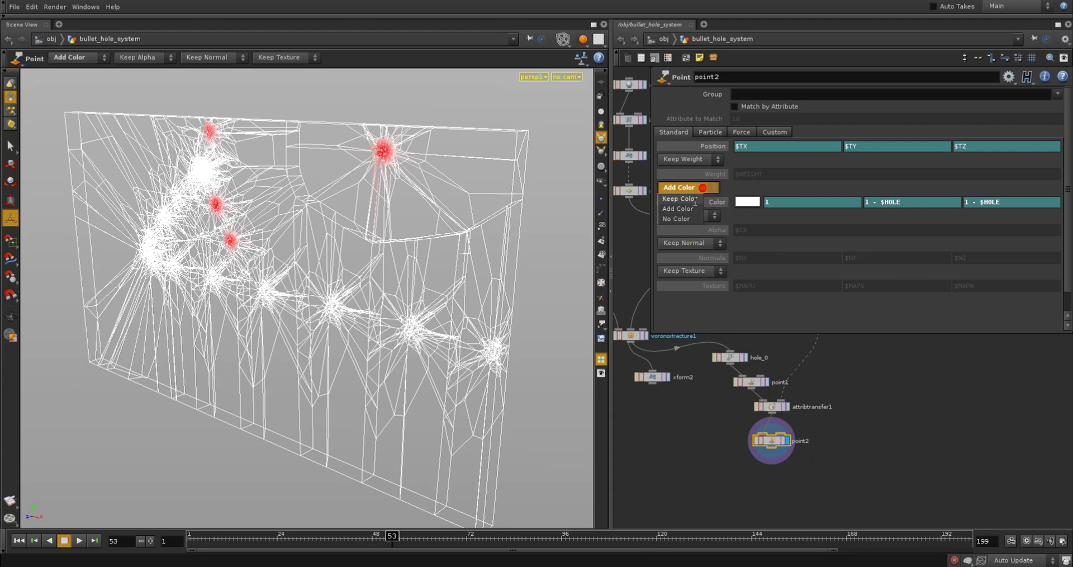
{"action": "left_click", "coordinate": [677, 219]}
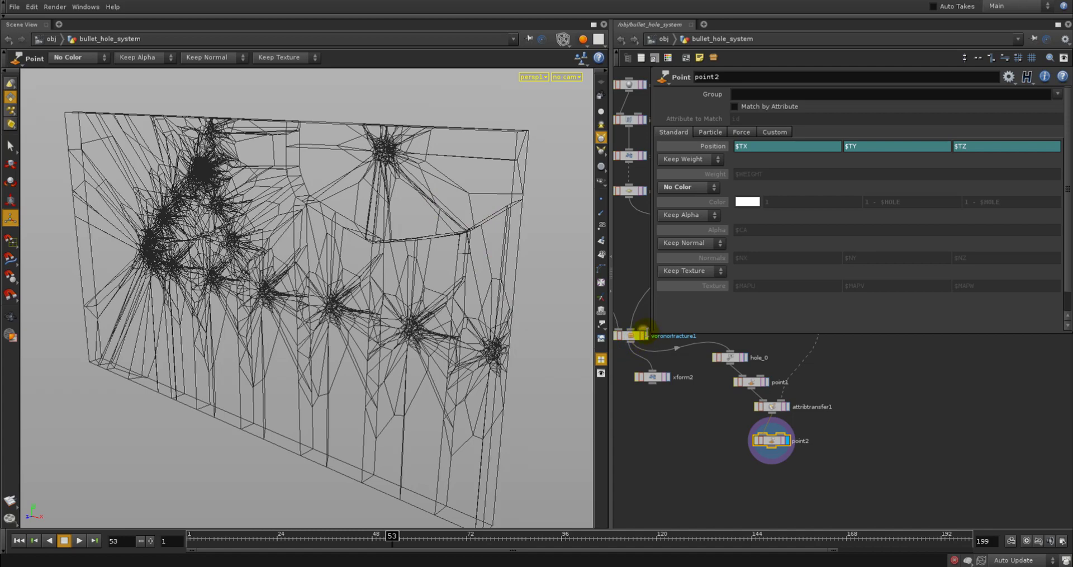
{"action": "left_click", "coordinate": [644, 336]}
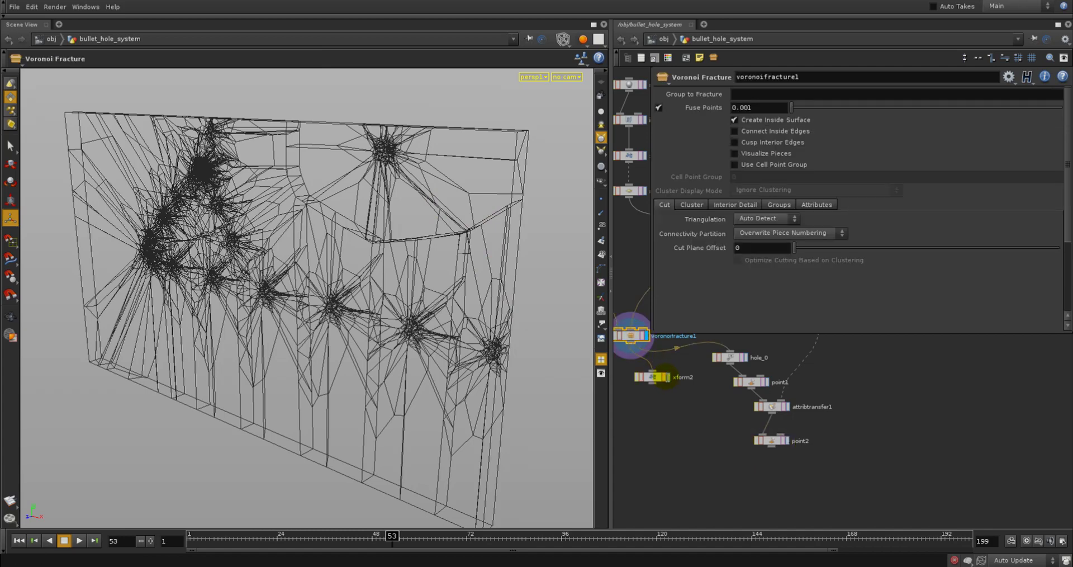
{"action": "left_click", "coordinate": [667, 377]}
{"action": "left_click", "coordinate": [653, 377]}
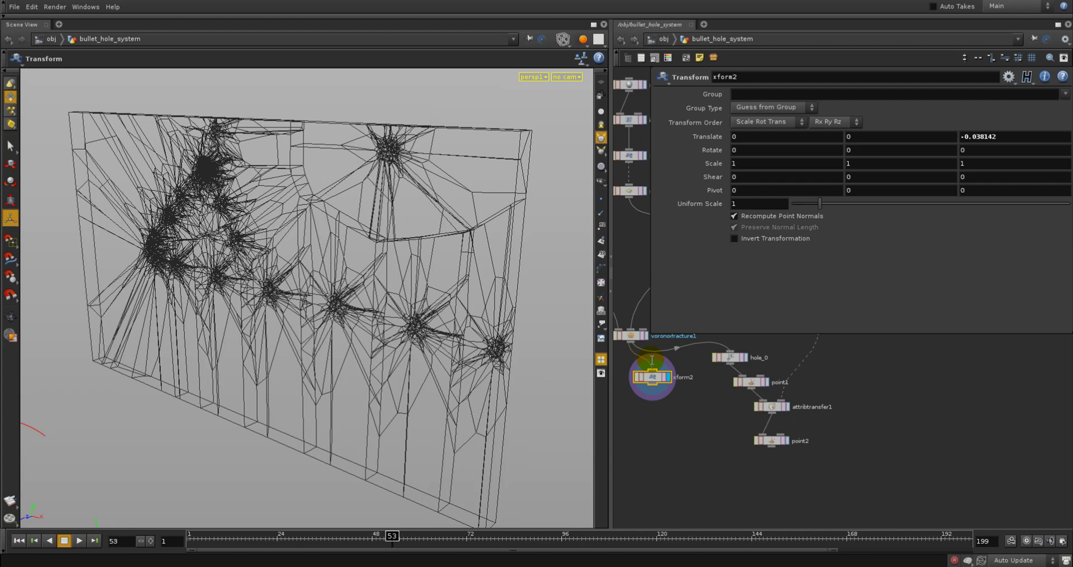
- Place another Point node below point2, connect point2 to its first input, and display point2
{"action": "mouse_move", "coordinate": [684, 468]}
{"action": "middle_mouse_down"}
{"action": "mouse_move", "coordinate": [680, 458]}
{"action": "mouse_move", "coordinate": [679, 469]}
{"action": "middle_mouse_up"}
{"action": "key", "text": "Tab"}
{"action": "mouse_move", "coordinate": [727, 316]}
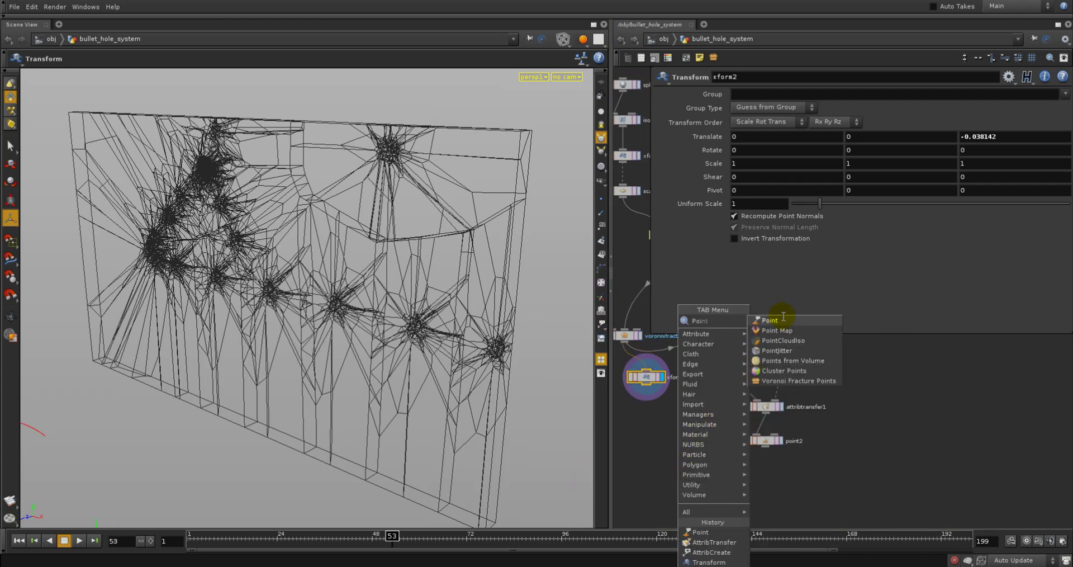
{"action": "left_click", "coordinate": [781, 316]}
{"action": "left_click", "coordinate": [729, 469]}
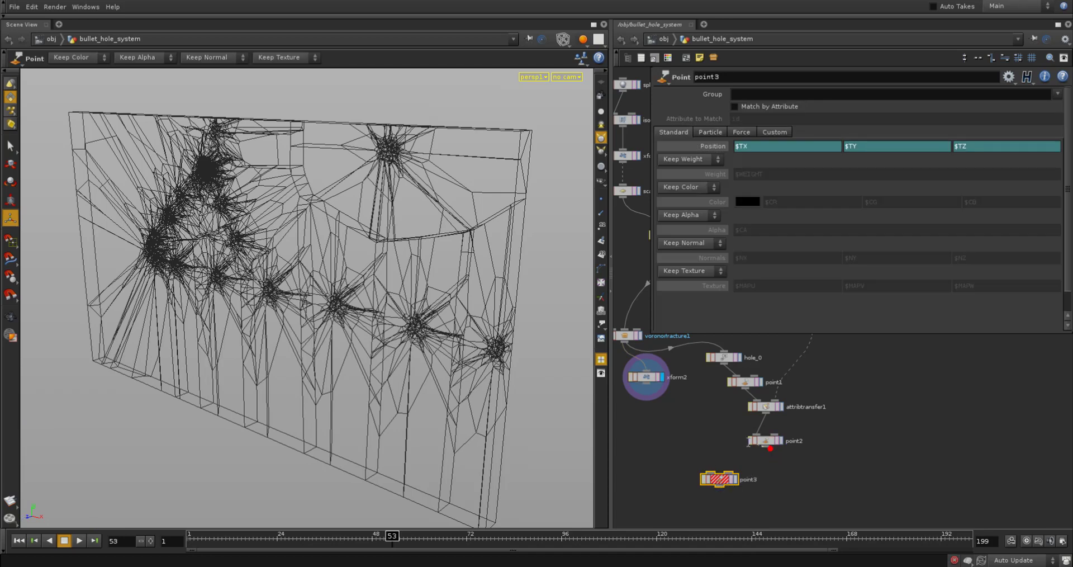
{"action": "left_click", "coordinate": [765, 446]}
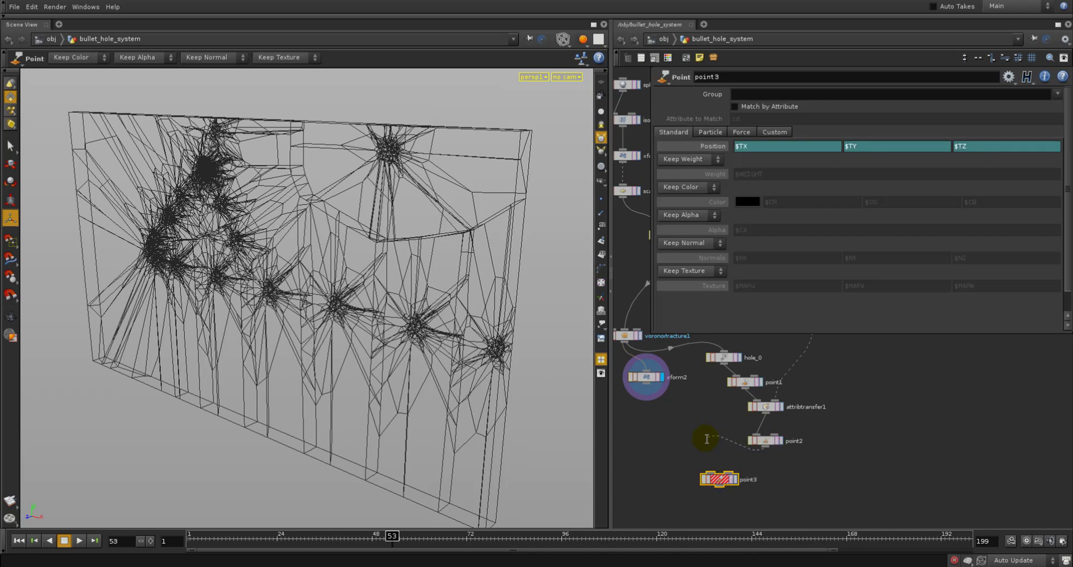
{"action": "left_click", "coordinate": [717, 473]}
{"action": "left_click_drag", "start_coordinate": [717, 475], "coordinate": [718, 489]}
{"action": "left_click", "coordinate": [789, 475]}
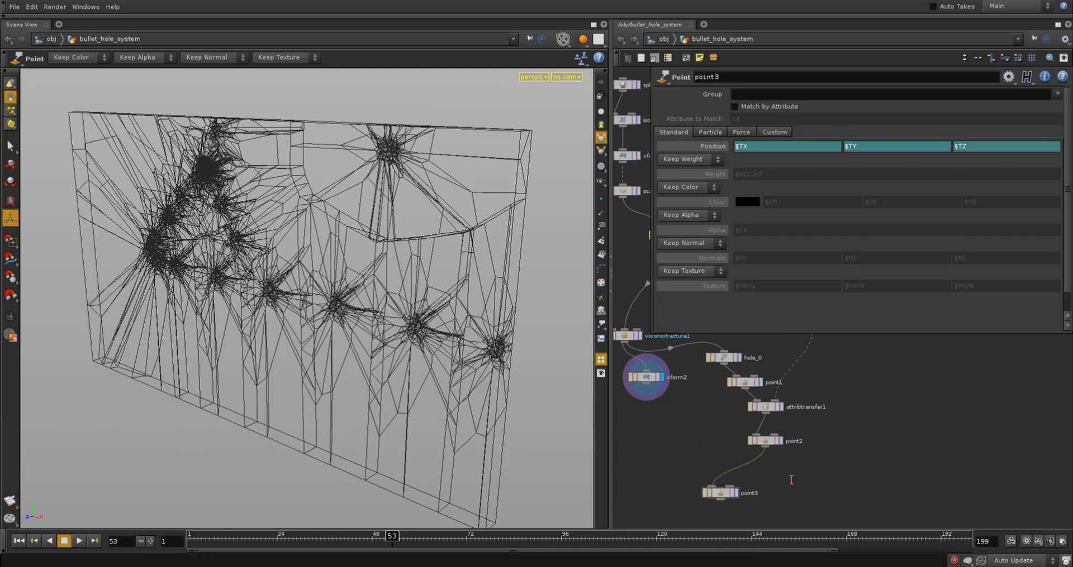
{"action": "left_click", "coordinate": [781, 440]}
{"action": "left_click", "coordinate": [764, 441]}
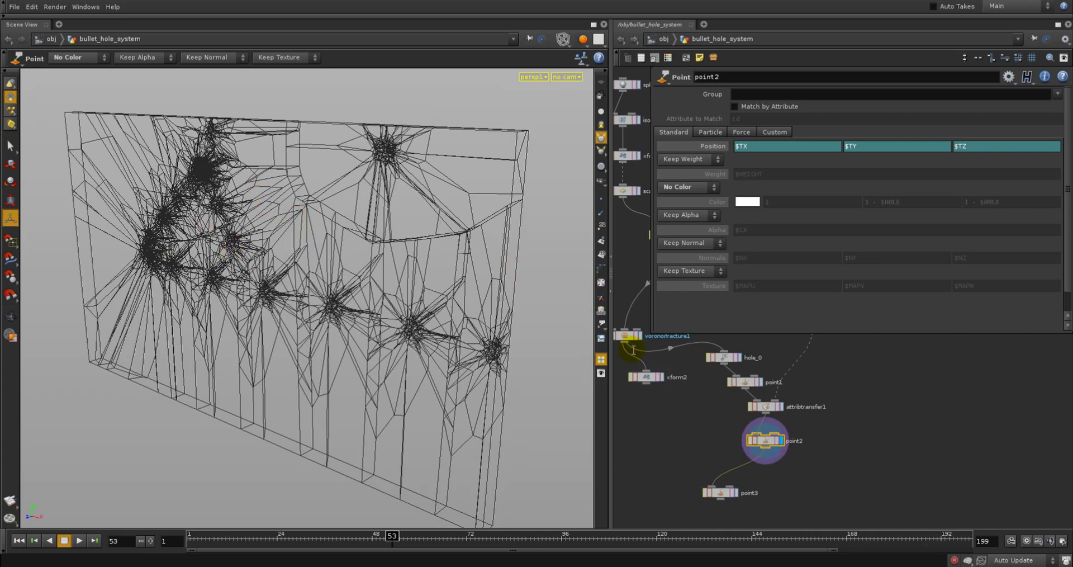
- Display xform2, connect it to the second input of point3, and display and select point3
{"action": "left_click", "coordinate": [661, 377]}
{"action": "left_click", "coordinate": [653, 378]}
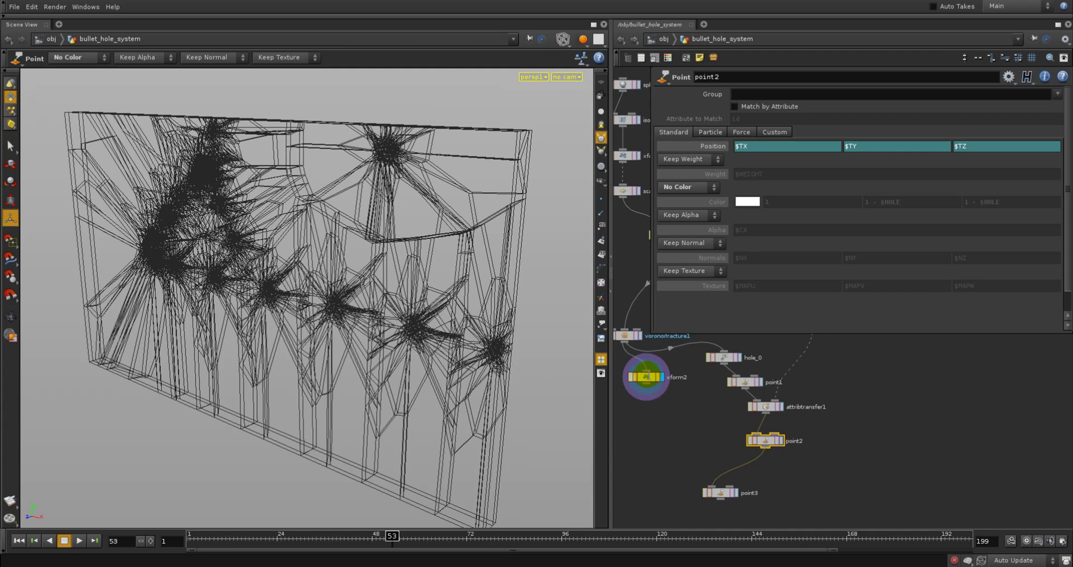
{"action": "left_click_drag", "start_coordinate": [660, 388], "coordinate": [735, 486]}
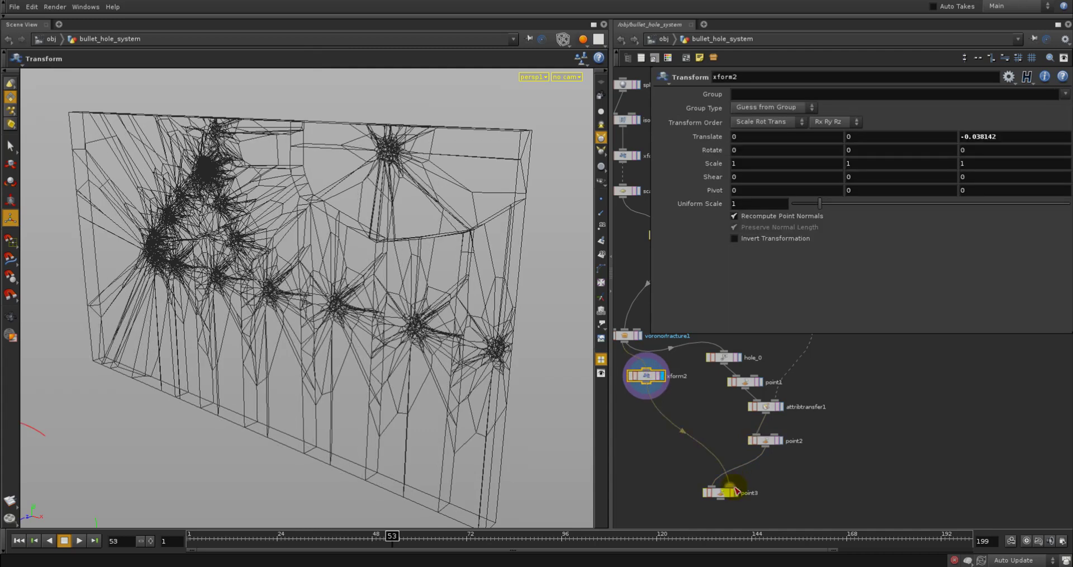
{"action": "left_click", "coordinate": [735, 490]}
{"action": "left_click", "coordinate": [722, 492]}
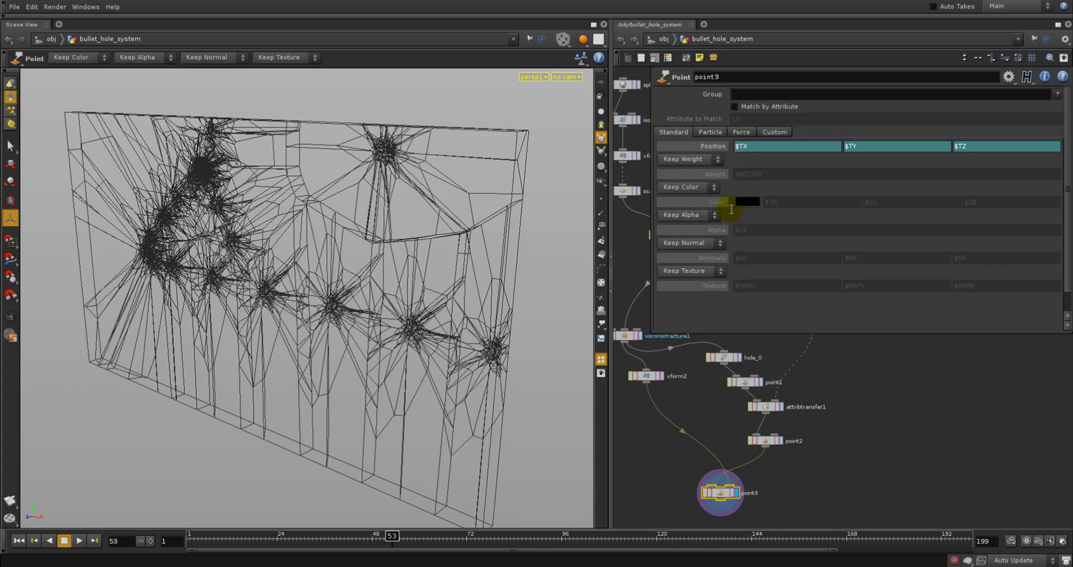
- Set point3's X position expression to $TX * (1-$HOLE) + $TX2 * $HOLE
{"action": "double_click", "coordinate": [756, 143]}
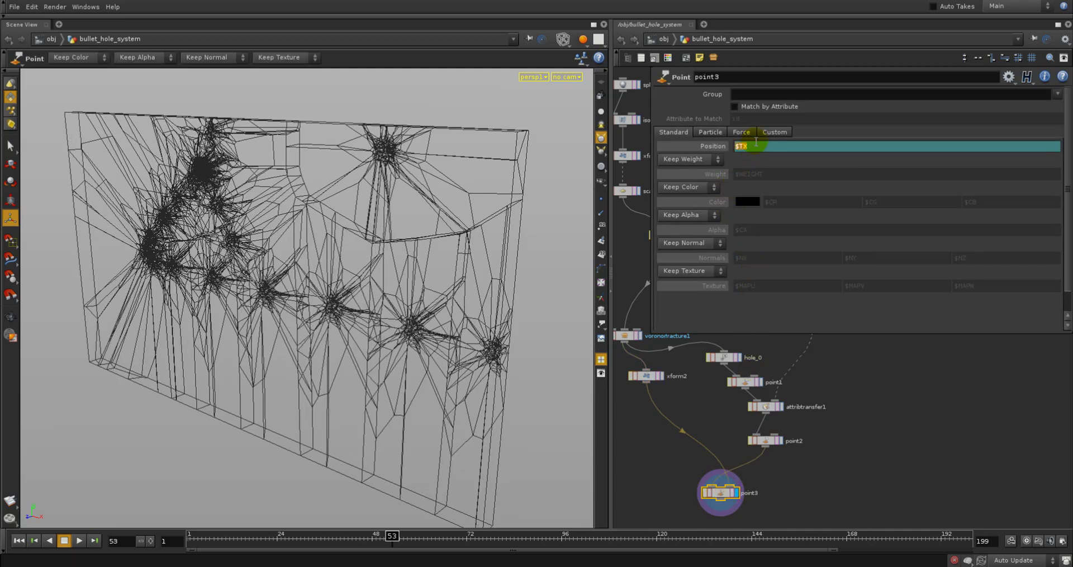
{"action": "key", "text": "BackSpace"}
{"action": "type", "text": "$TX * (1-$HOLE"}
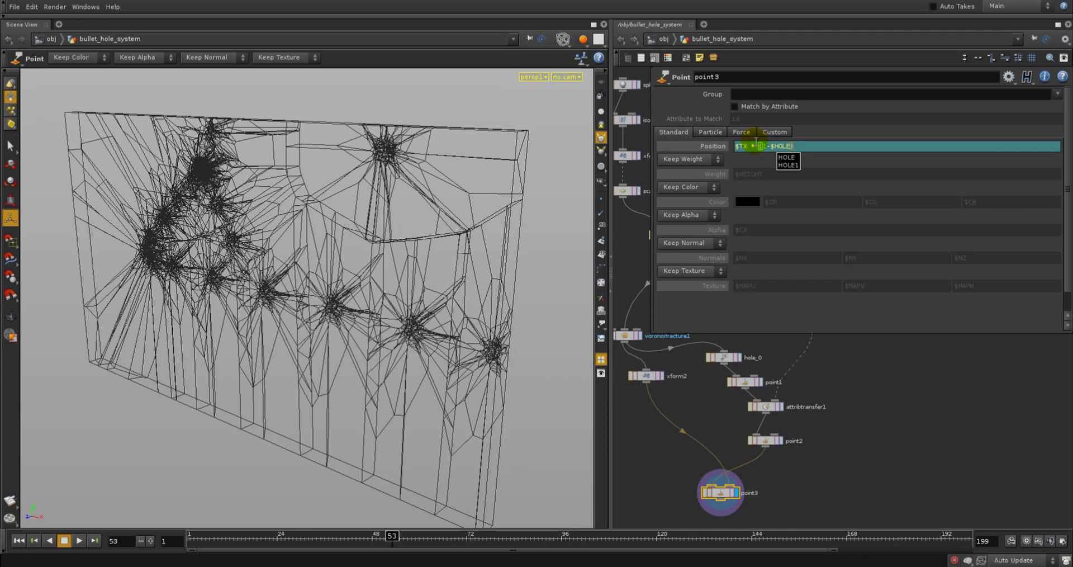
{"action": "left_click", "coordinate": [805, 144]}
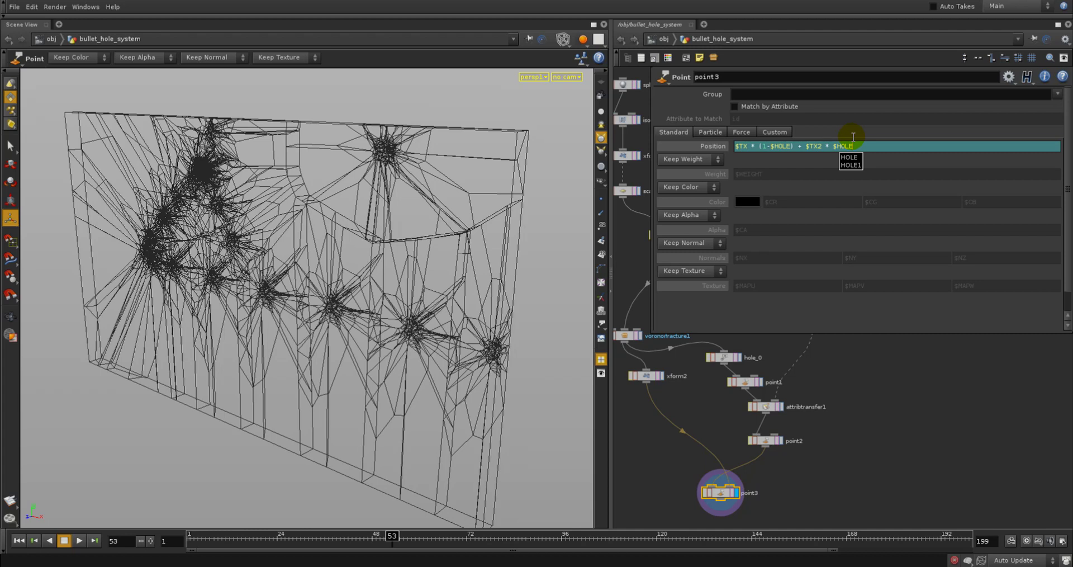
- Copy point3's X position expression to the Y and Z positions, using $TY, $TY2 and $TZ, $TZ2, and show the evaluated values
{"action": "double_click", "coordinate": [783, 146]}
{"action": "key", "text": "ctrl+c"}
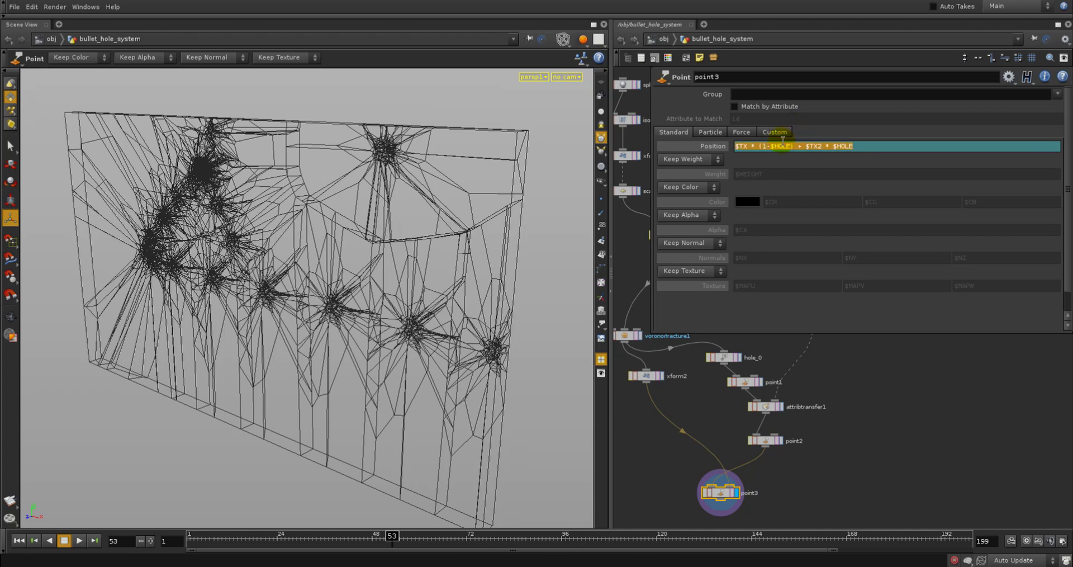
{"action": "key", "text": "Tab"}
{"action": "key", "text": "ctrl+v"}
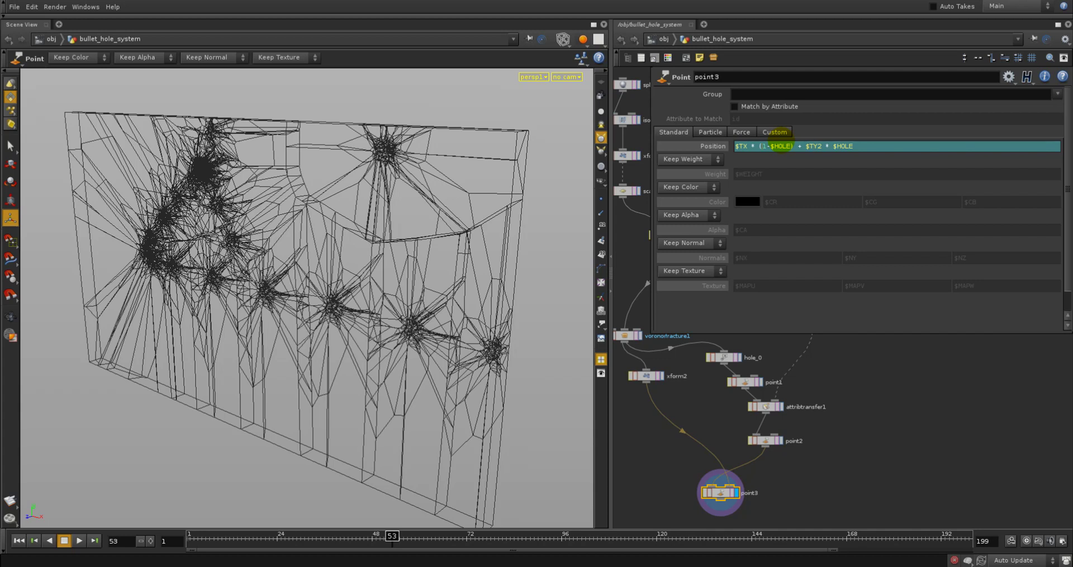
{"action": "key", "text": "Tab"}
{"action": "key", "text": "ctrl+v"}
{"action": "key", "text": "BackSpace"}
{"action": "type", "text": "Z"}
{"action": "key", "text": "Return"}
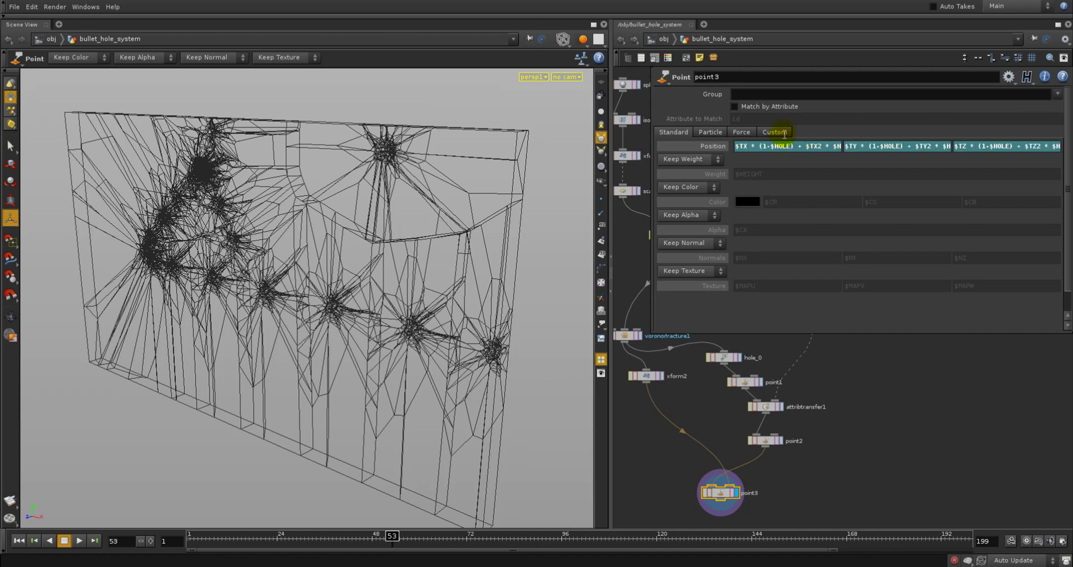
{"action": "middle_click", "coordinate": [699, 148], "text": "ctrl"}
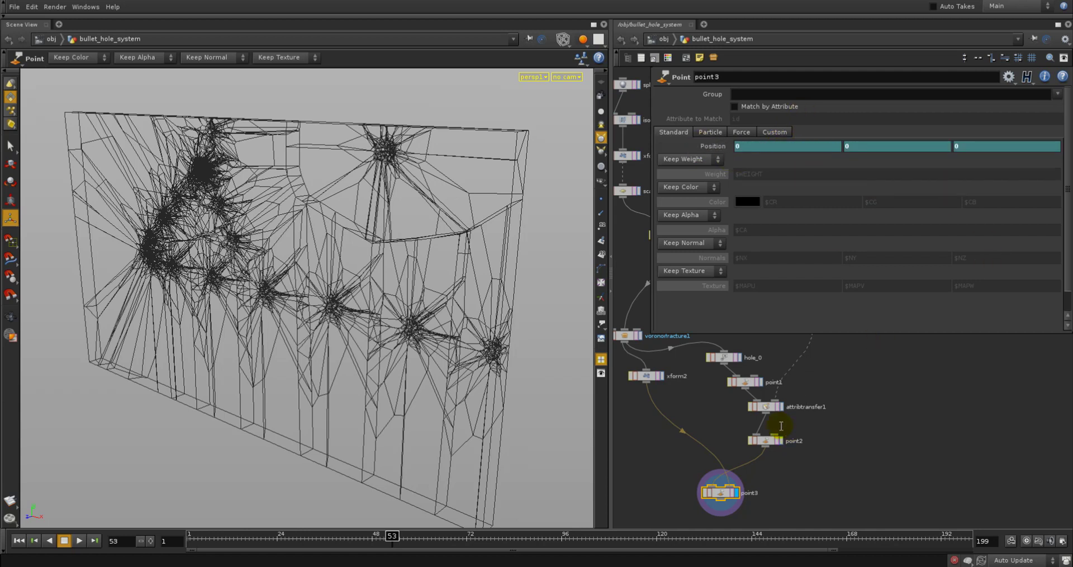
- Switch the viewport from wireframe to shaded display and scrub the timeline to frame 127
{"action": "middle_click_drag", "start_coordinate": [781, 473], "coordinate": [781, 465]}
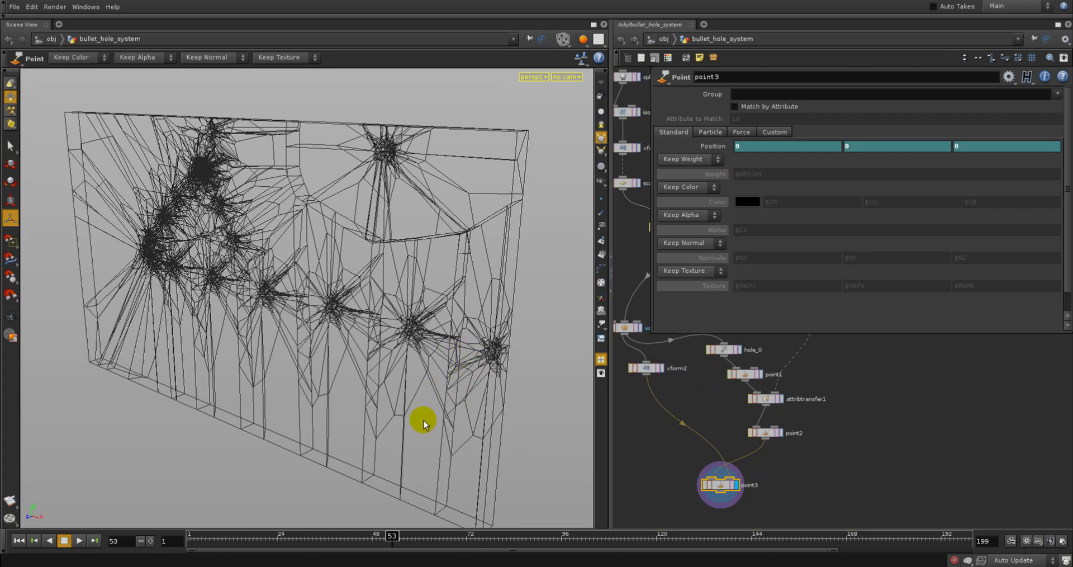
{"action": "key", "text": "w"}
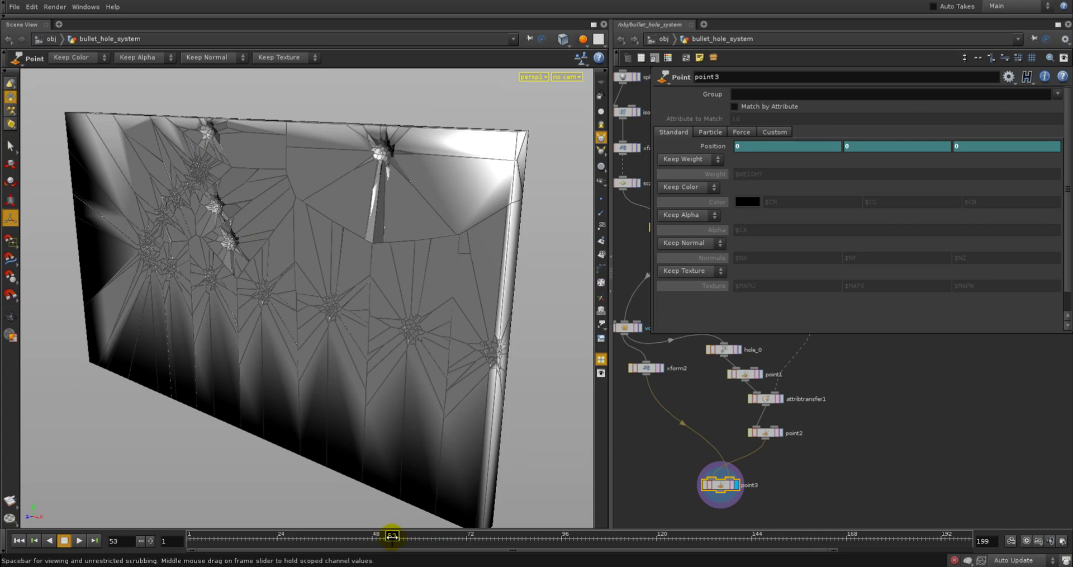
{"action": "left_click_drag", "start_coordinate": [390, 535], "coordinate": [684, 531]}
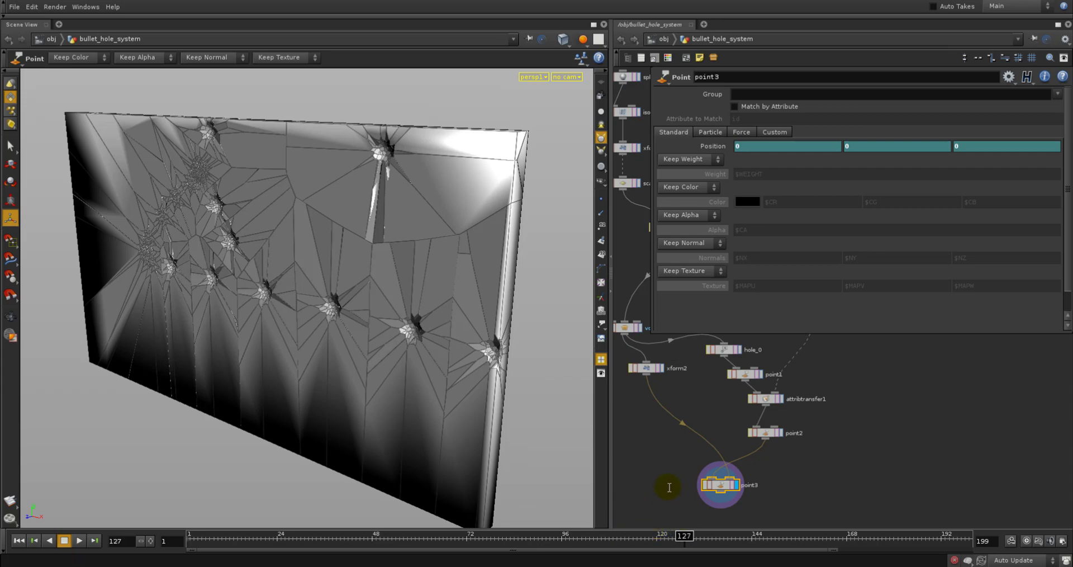
- Try moving the xform2 wall with its transform handle to exaggerate the hole deformation, and undo the handle moves
{"action": "left_click_drag", "start_coordinate": [647, 366], "coordinate": [649, 362]}
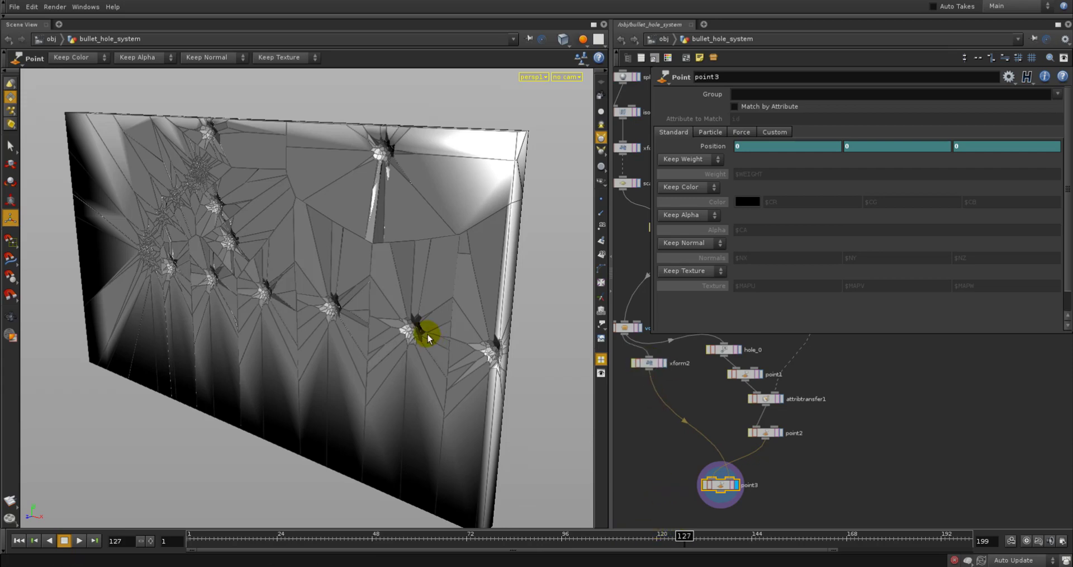
{"action": "right_click_drag", "start_coordinate": [425, 332], "coordinate": [392, 335], "text": "alt"}
{"action": "left_click_drag", "start_coordinate": [392, 335], "coordinate": [365, 343], "text": "alt"}
{"action": "left_click_drag", "start_coordinate": [648, 364], "coordinate": [651, 361]}
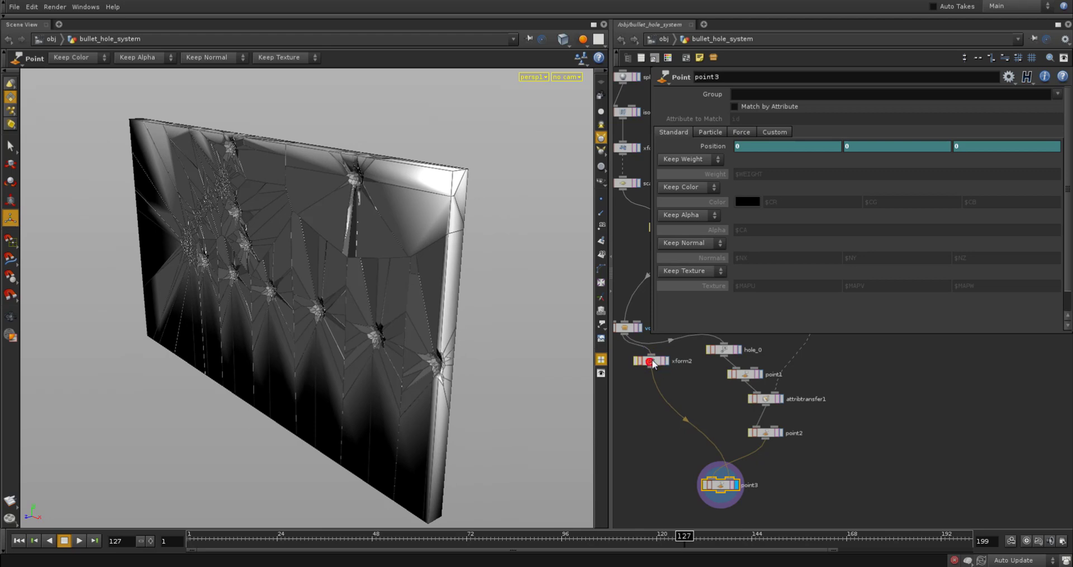
{"action": "left_click_drag", "start_coordinate": [76, 455], "coordinate": [3, 479]}
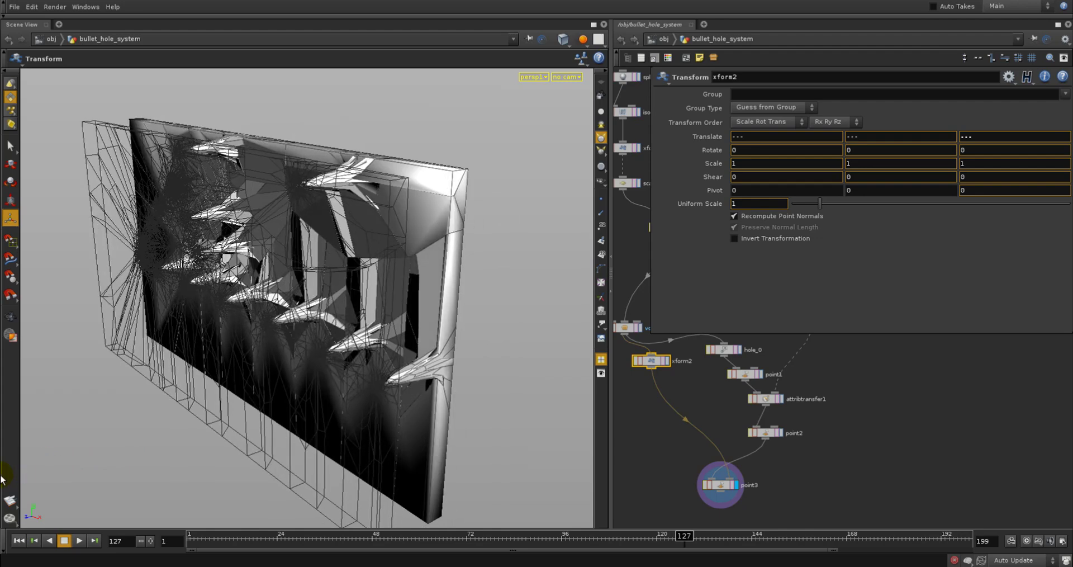
{"action": "left_click_drag", "start_coordinate": [2, 479], "coordinate": [371, 398]}
{"action": "key", "text": "ctrl+z"}
{"action": "key", "text": "ctrl+z"}
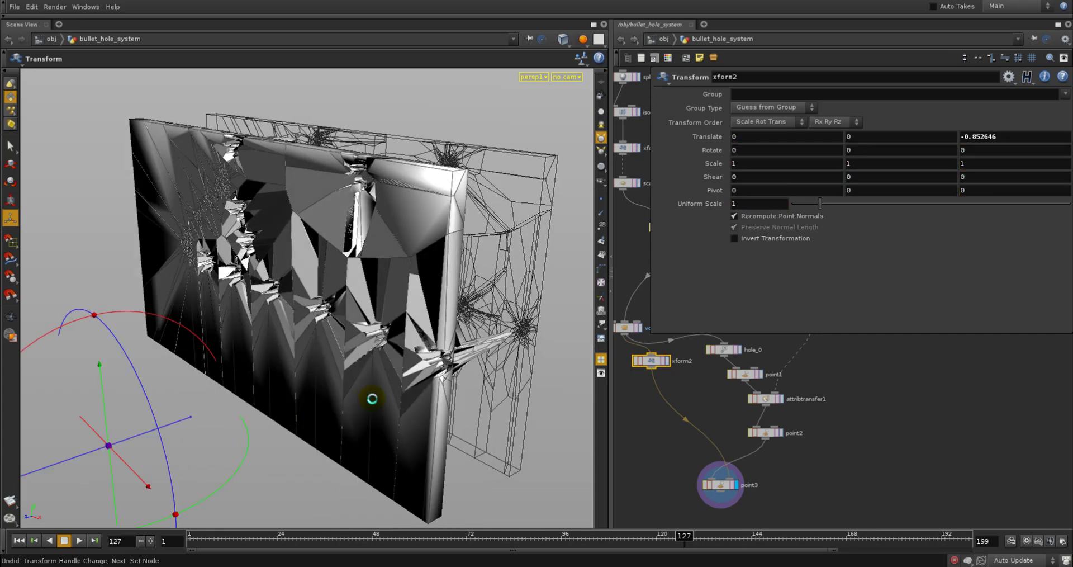
- Inspect the deformed holes up close, and display voronoifracture1 and xform2 in turn to compare the original and offset walls
{"action": "right_click_drag", "start_coordinate": [326, 353], "coordinate": [460, 342], "text": "alt"}
{"action": "left_click_drag", "start_coordinate": [459, 342], "coordinate": [469, 307]}
{"action": "key", "text": "Return"}
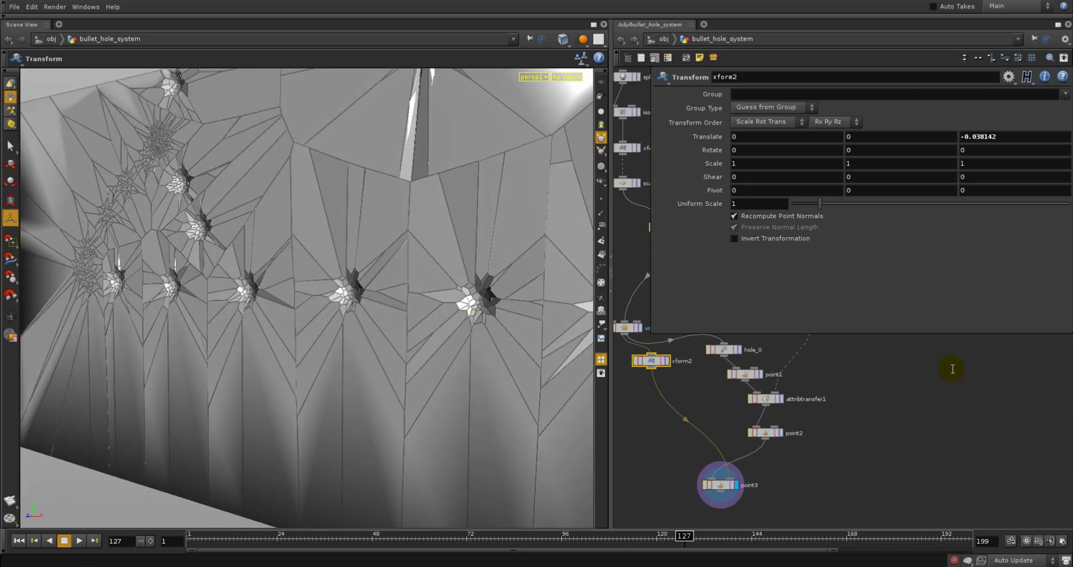
{"action": "middle_click_drag", "start_coordinate": [864, 387], "coordinate": [850, 446]}
{"action": "right_click_drag", "start_coordinate": [837, 451], "coordinate": [843, 414]}
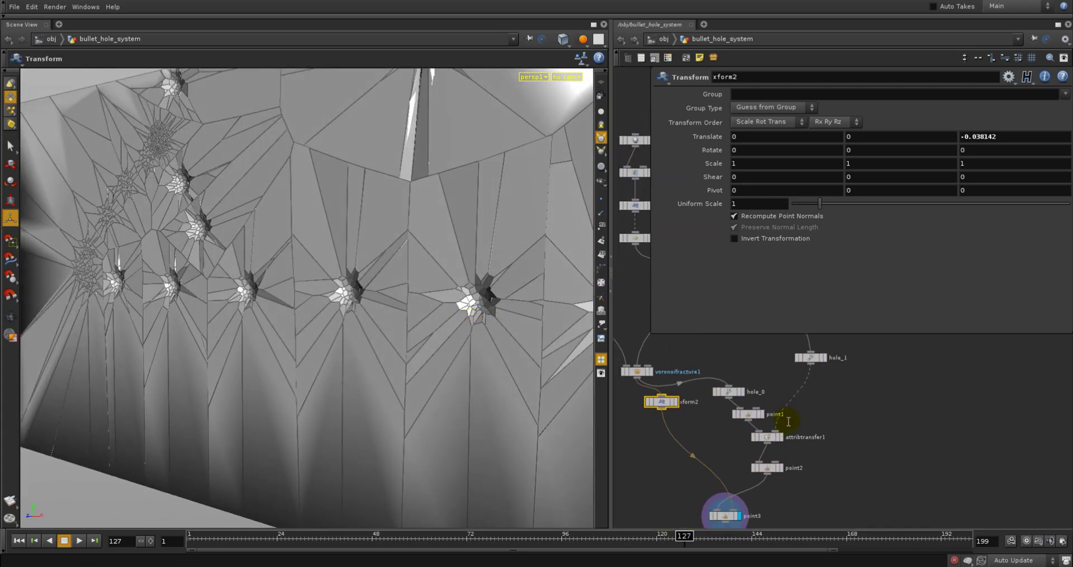
{"action": "left_click", "coordinate": [772, 470]}
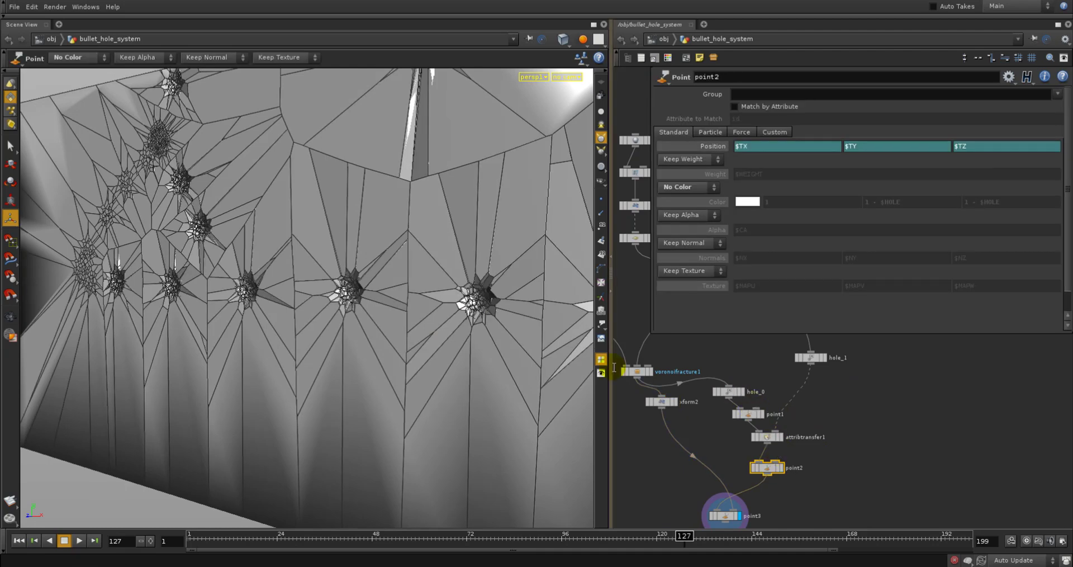
{"action": "left_click", "coordinate": [648, 371]}
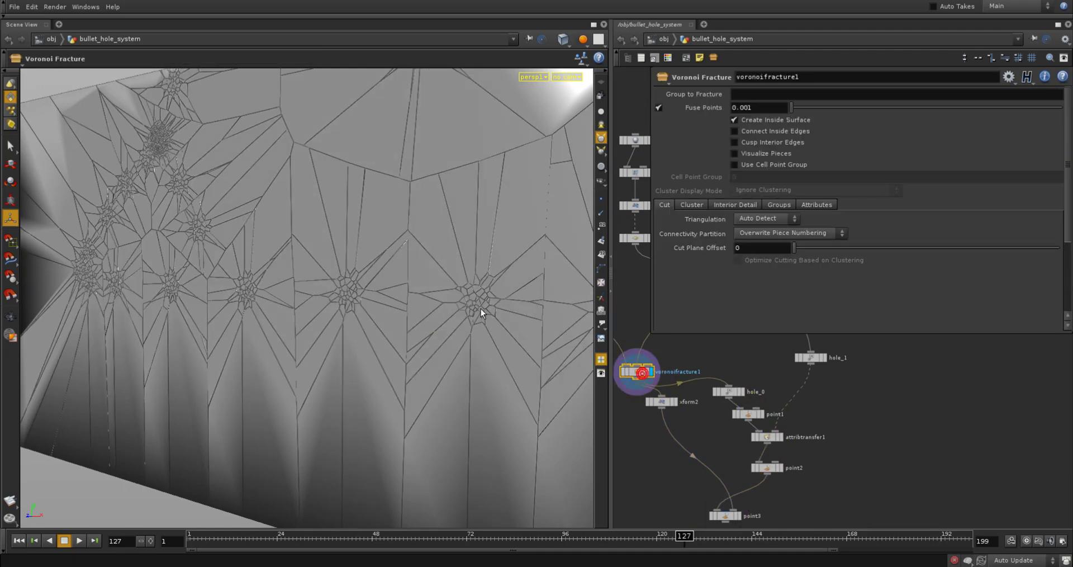
{"action": "key", "text": "Return"}
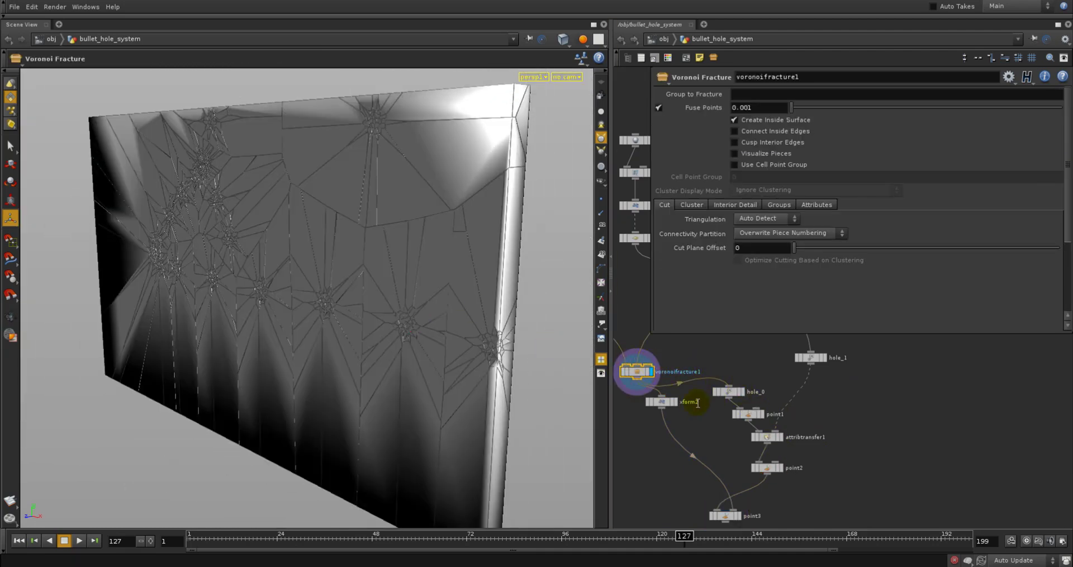
{"action": "left_click", "coordinate": [673, 403]}
{"action": "left_click", "coordinate": [663, 401]}
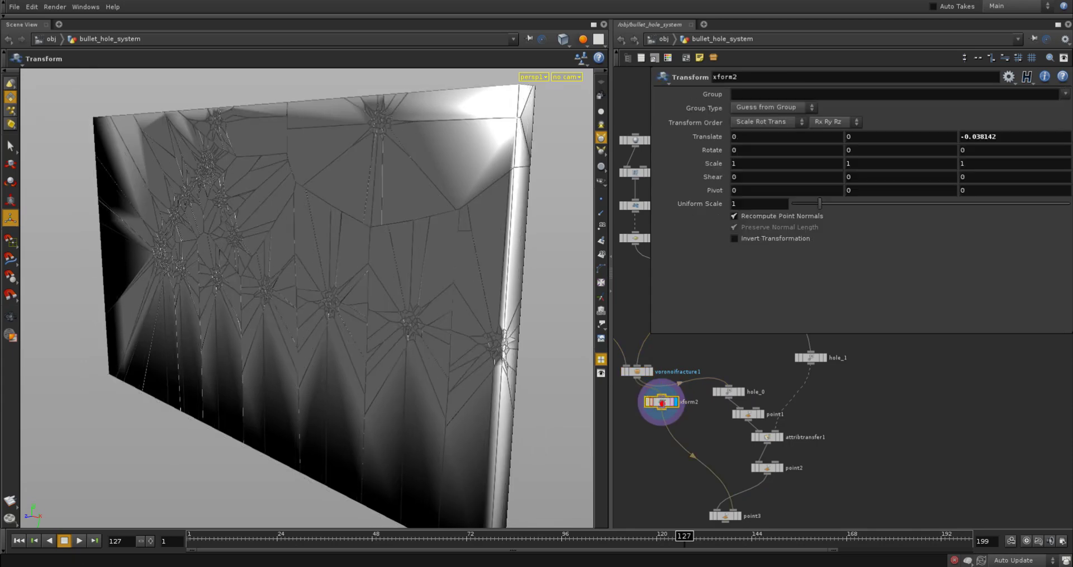
{"action": "middle_click_drag", "start_coordinate": [779, 378], "coordinate": [764, 424]}
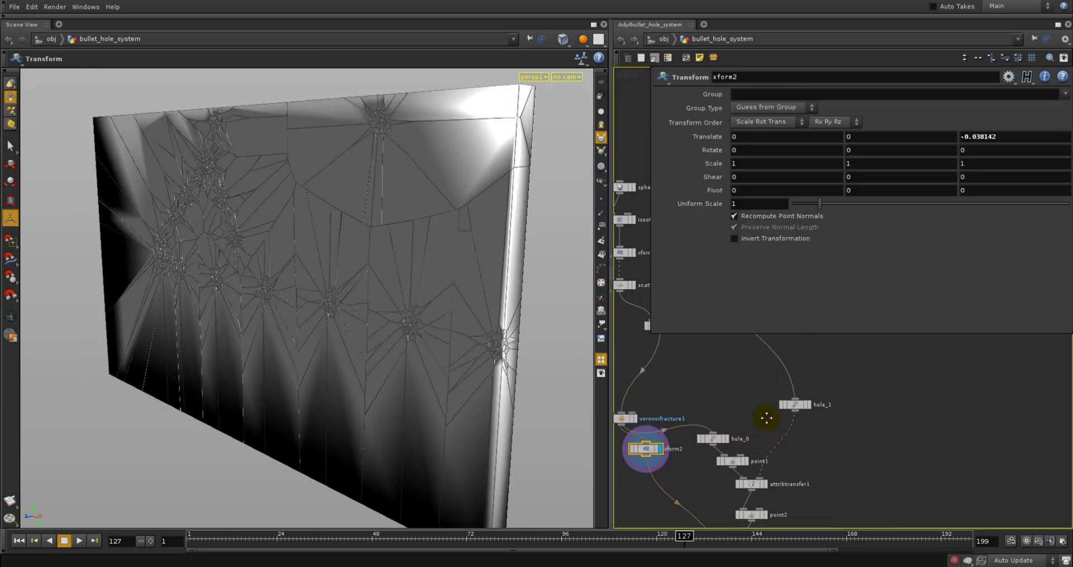
- Review hole_1's points back to frame 74, and step through hole_0, point1 and attribtransfer1, including its transfer conditions
{"action": "left_click", "coordinate": [808, 404]}
{"action": "left_click", "coordinate": [796, 404]}
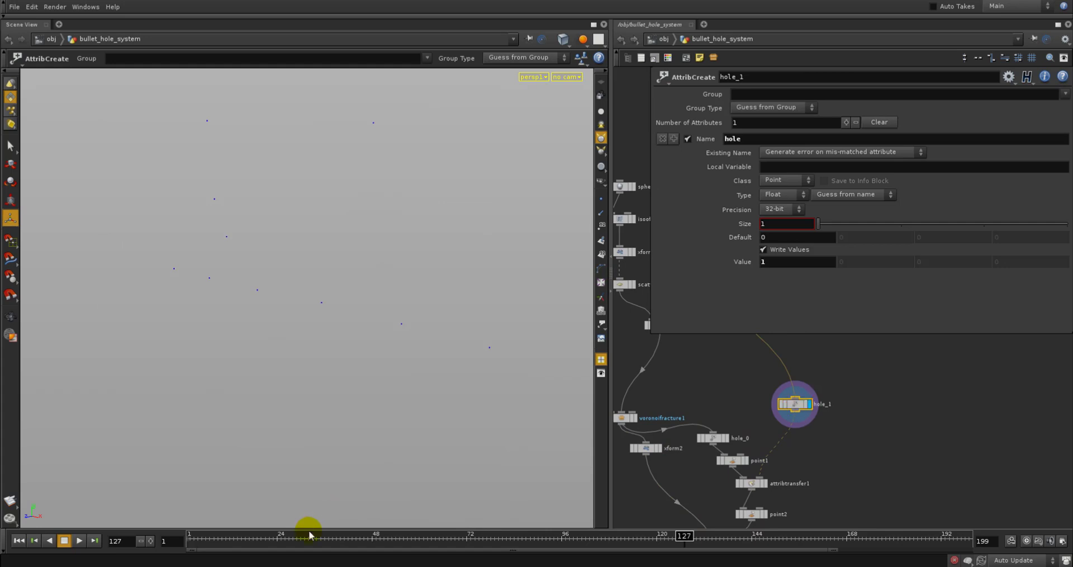
{"action": "left_click_drag", "start_coordinate": [668, 531], "coordinate": [475, 535]}
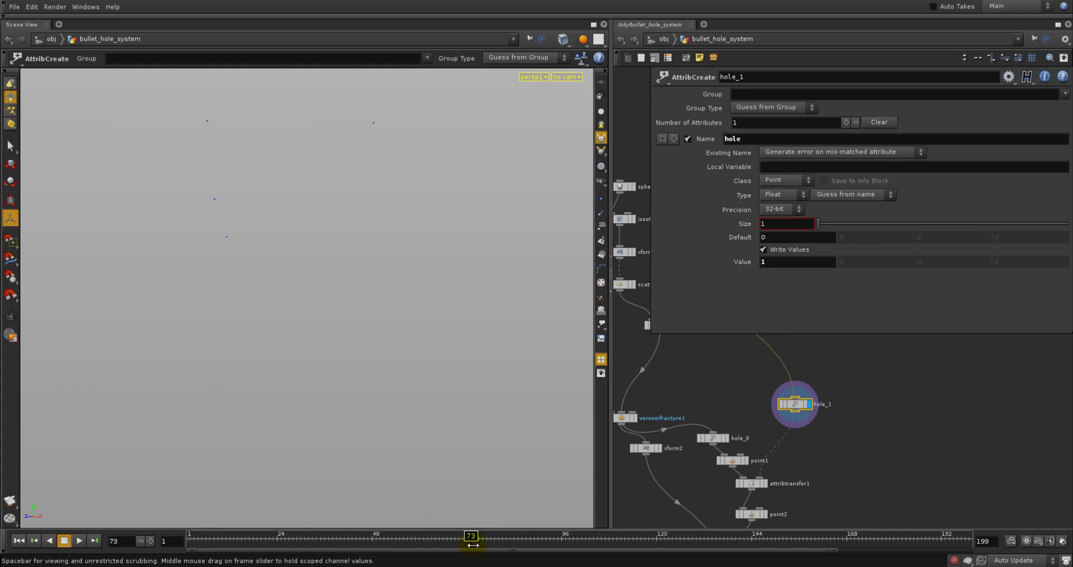
{"action": "left_click", "coordinate": [745, 460]}
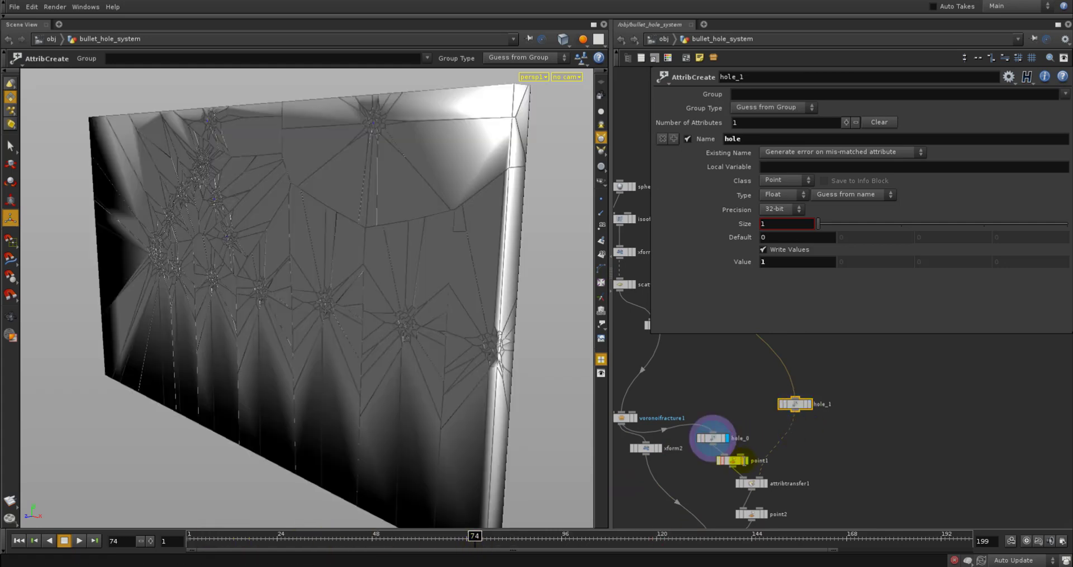
{"action": "left_click", "coordinate": [733, 460]}
{"action": "left_click", "coordinate": [763, 483]}
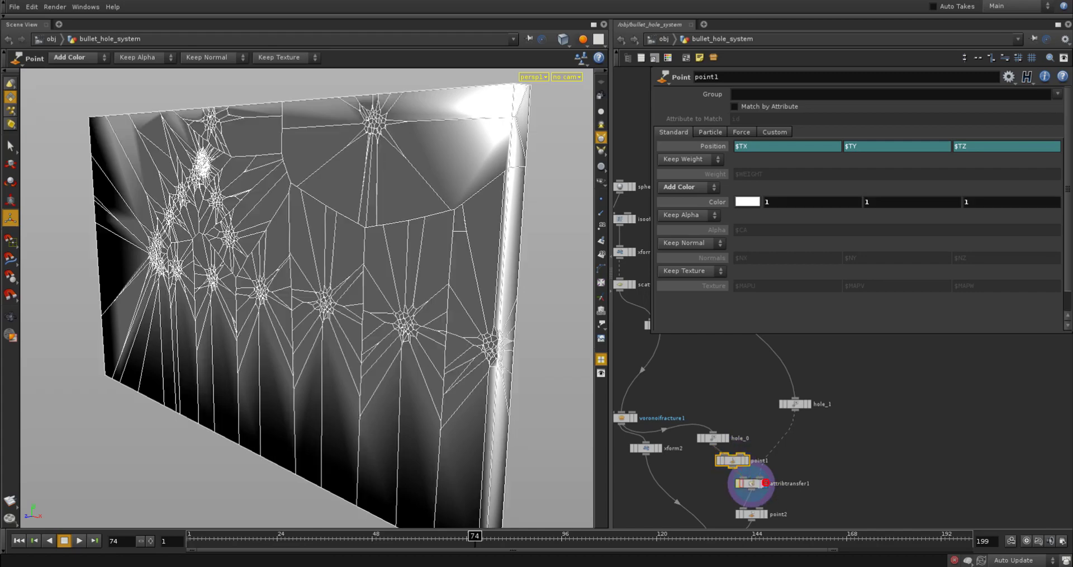
{"action": "left_click", "coordinate": [751, 483]}
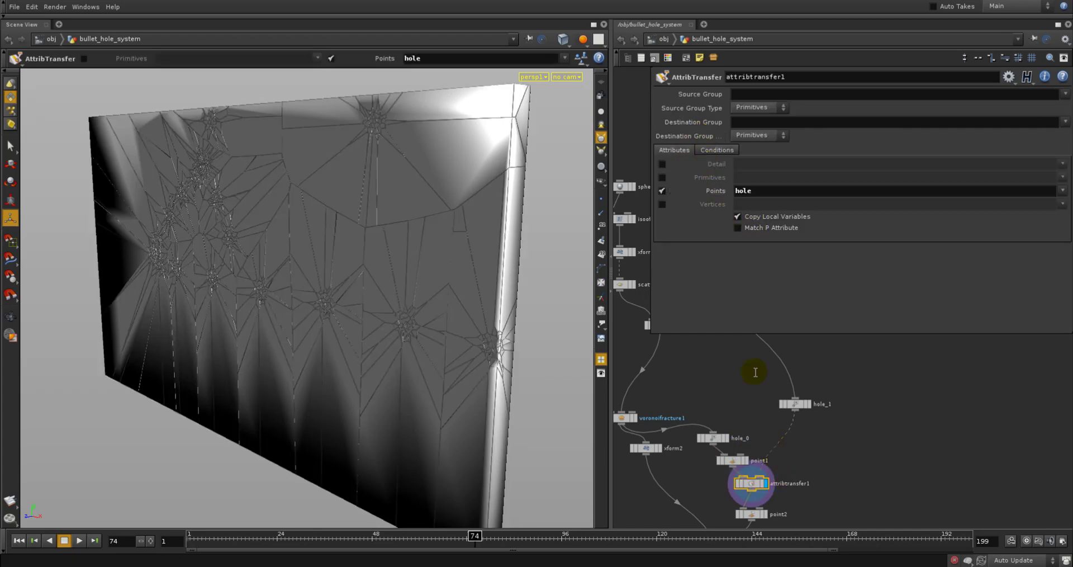
{"action": "left_click", "coordinate": [701, 150]}
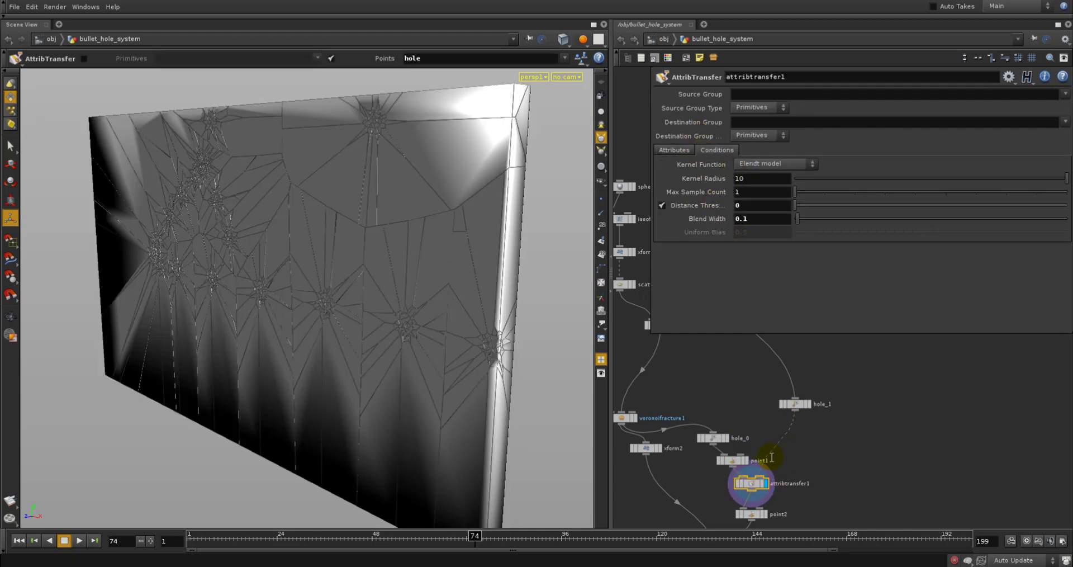
- Display point2 and switch it back to Add Color to tint the points affected by the hole attribute
{"action": "middle_click_drag", "start_coordinate": [770, 513], "coordinate": [773, 486]}
{"action": "left_click", "coordinate": [767, 486]}
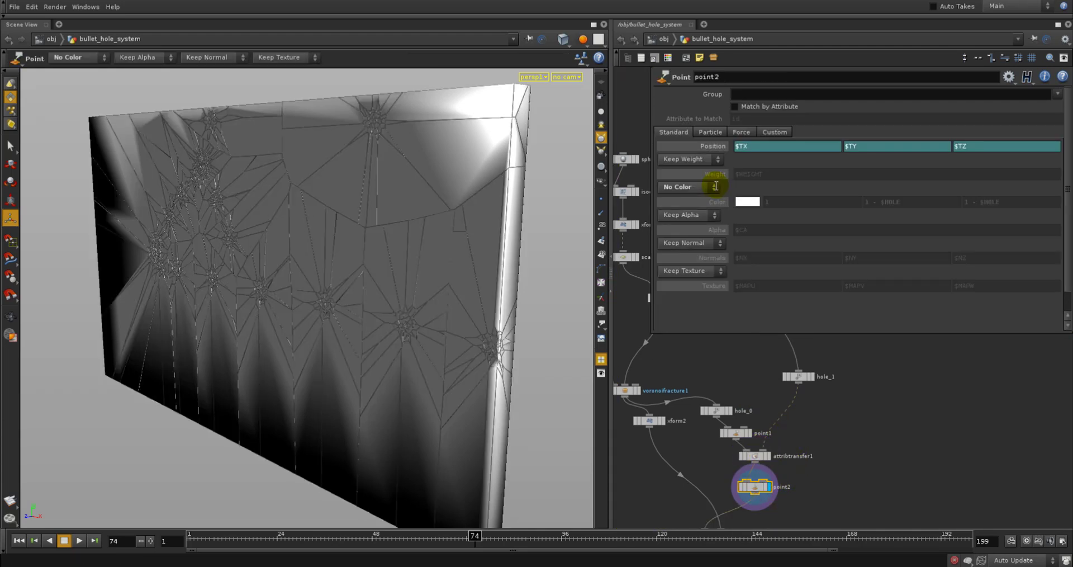
{"action": "left_click", "coordinate": [698, 185]}
{"action": "left_click", "coordinate": [688, 208]}
{"action": "scroll", "coordinate": [366, 302], "scroll_direction": "down", "scroll_amount": 2}
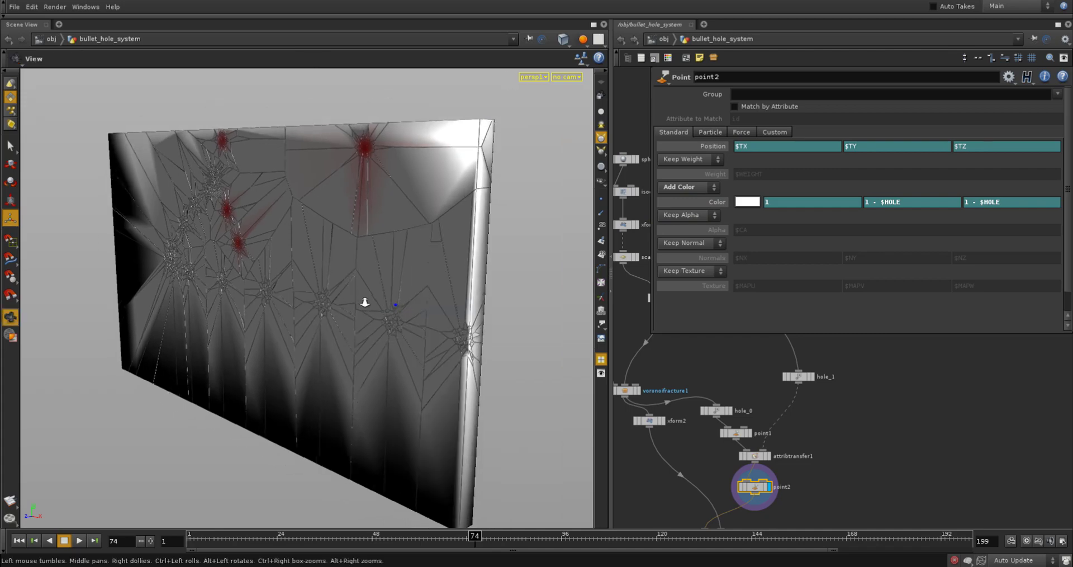
{"action": "left_click_drag", "start_coordinate": [370, 302], "coordinate": [453, 297]}
- Move the timeline to frame 146 and display point3 with its parameters
{"action": "left_click", "coordinate": [758, 538]}
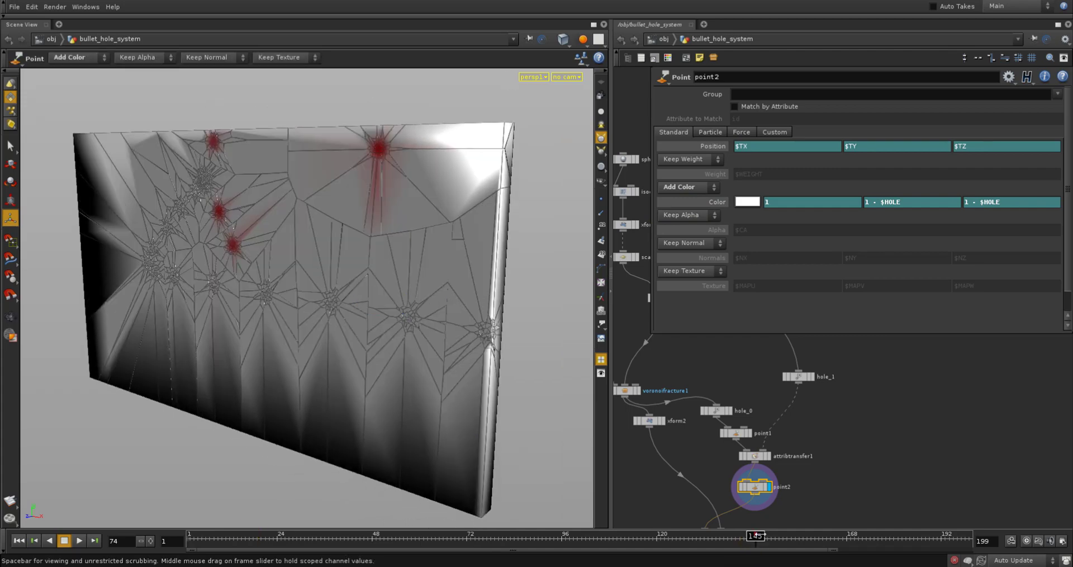
{"action": "middle_click_drag", "start_coordinate": [837, 502], "coordinate": [840, 438]}
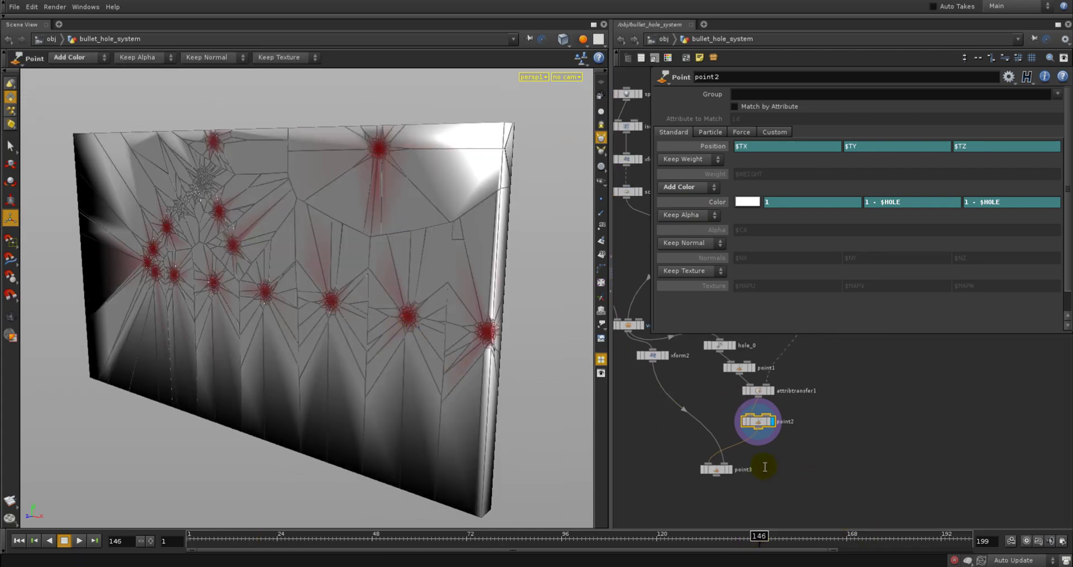
{"action": "left_click", "coordinate": [730, 469]}
{"action": "left_click", "coordinate": [721, 470]}
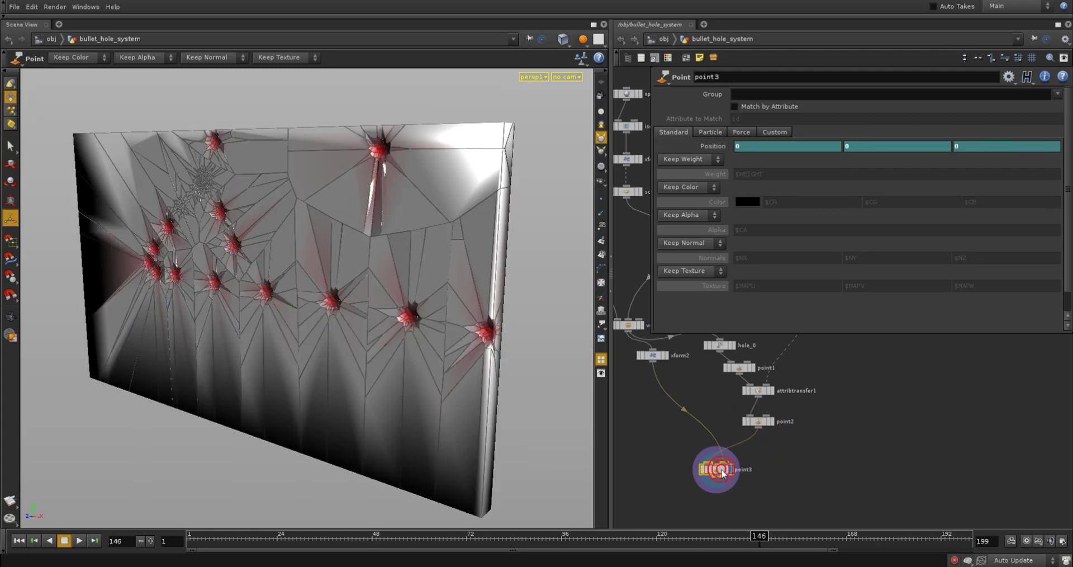
- Inspect point3's red-tinted bullet-hole deformations up close and across the whole wall
{"action": "right_click_drag", "start_coordinate": [38, 278], "coordinate": [285, 283], "text": "alt"}
{"action": "middle_click_drag", "start_coordinate": [289, 281], "coordinate": [309, 265], "text": "alt"}
{"action": "left_click_drag", "start_coordinate": [374, 272], "coordinate": [386, 278], "text": "alt"}
{"action": "key", "text": "Return"}
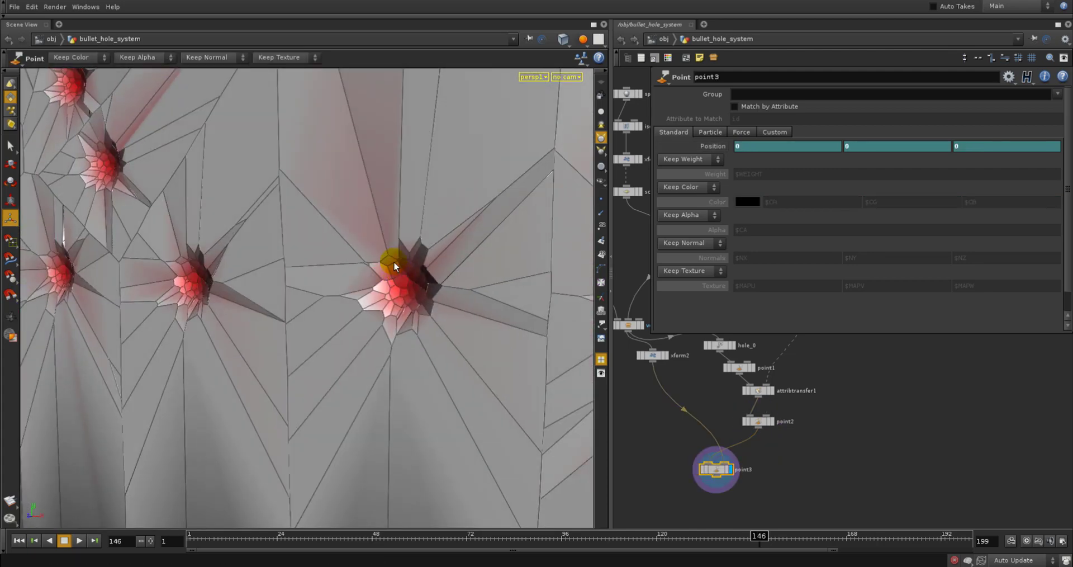
{"action": "right_click_drag", "start_coordinate": [381, 209], "coordinate": [149, 227], "text": "alt"}
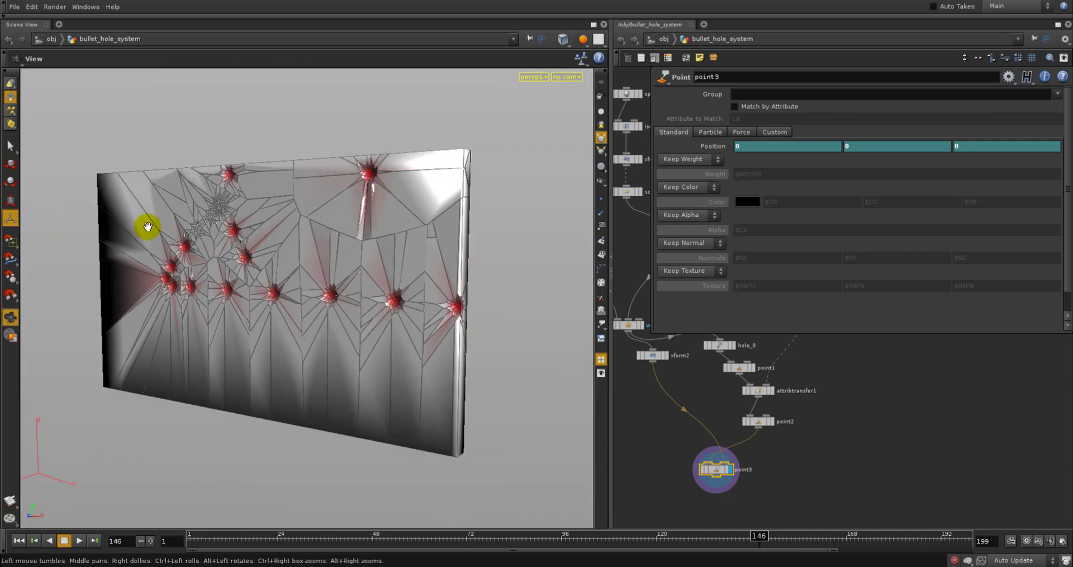
{"action": "left_click_drag", "start_coordinate": [157, 231], "coordinate": [179, 236], "text": "alt"}
{"action": "right_click_drag", "start_coordinate": [179, 235], "coordinate": [263, 233], "text": "alt"}
{"action": "left_click_drag", "start_coordinate": [263, 234], "coordinate": [244, 229], "text": "alt"}
{"action": "right_click_drag", "start_coordinate": [244, 229], "coordinate": [192, 239], "text": "alt"}
{"action": "left_click_drag", "start_coordinate": [196, 241], "coordinate": [200, 241], "text": "alt"}
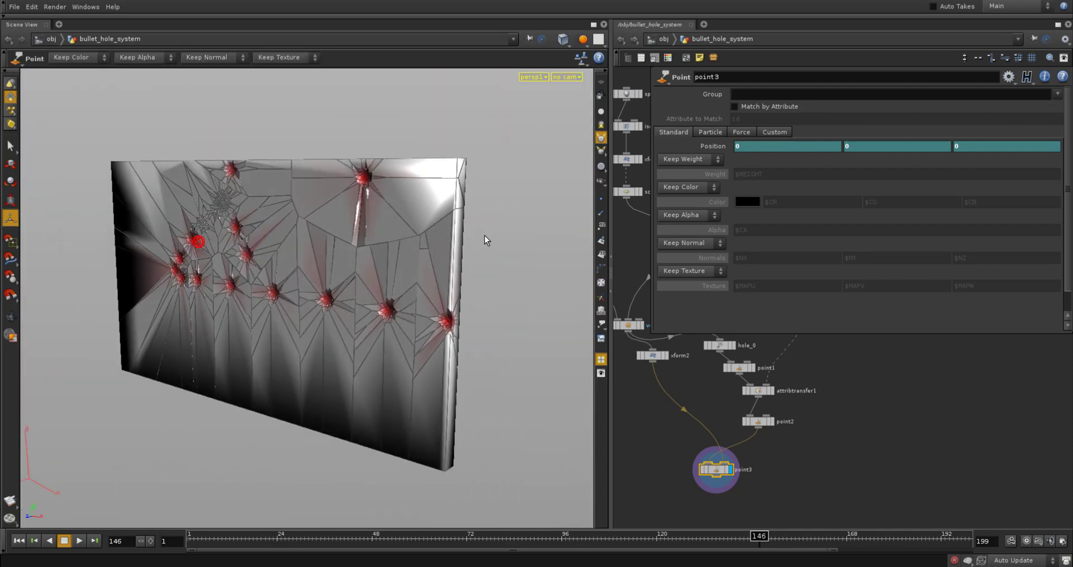
- Reveal point3's position expressions and examine the X blend formula $TX * (1-$HOLE) + $TX2 * $HOLE
{"action": "scroll", "coordinate": [810, 486], "scroll_direction": "down", "scroll_amount": 5}
{"action": "scroll", "coordinate": [790, 402], "scroll_direction": "up", "scroll_amount": 3}
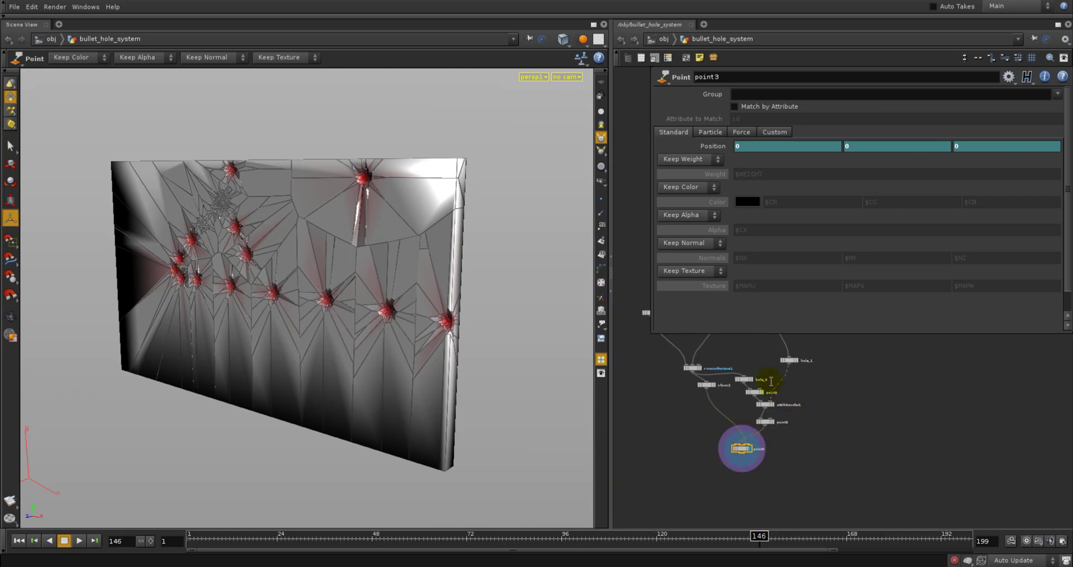
{"action": "middle_click_drag", "start_coordinate": [704, 411], "coordinate": [693, 419]}
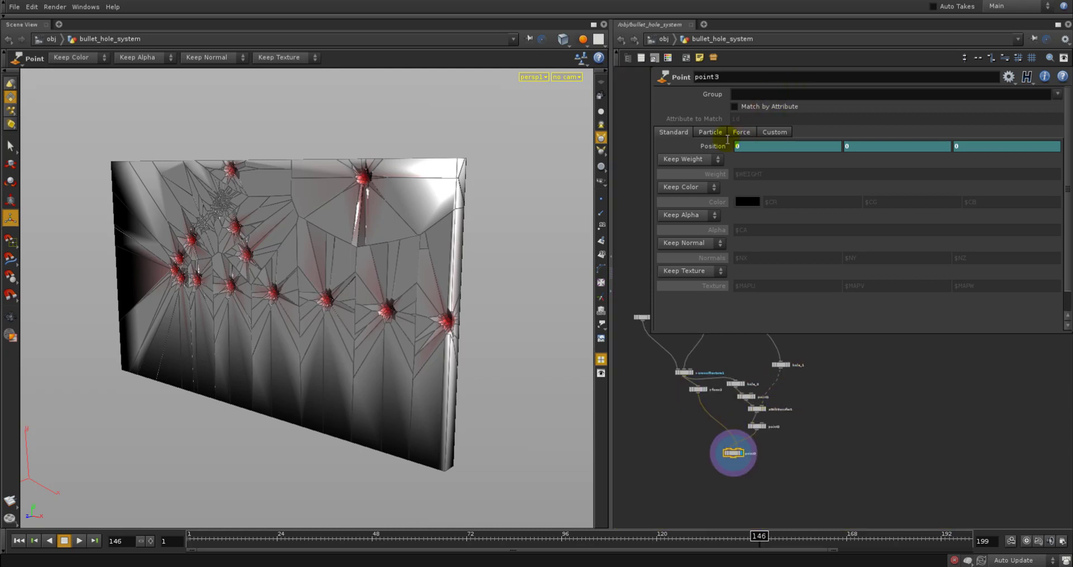
{"action": "left_click", "coordinate": [738, 146]}
{"action": "type", "text": "$TX * (1-$HOLE) + $TX2 * $HOLE"}
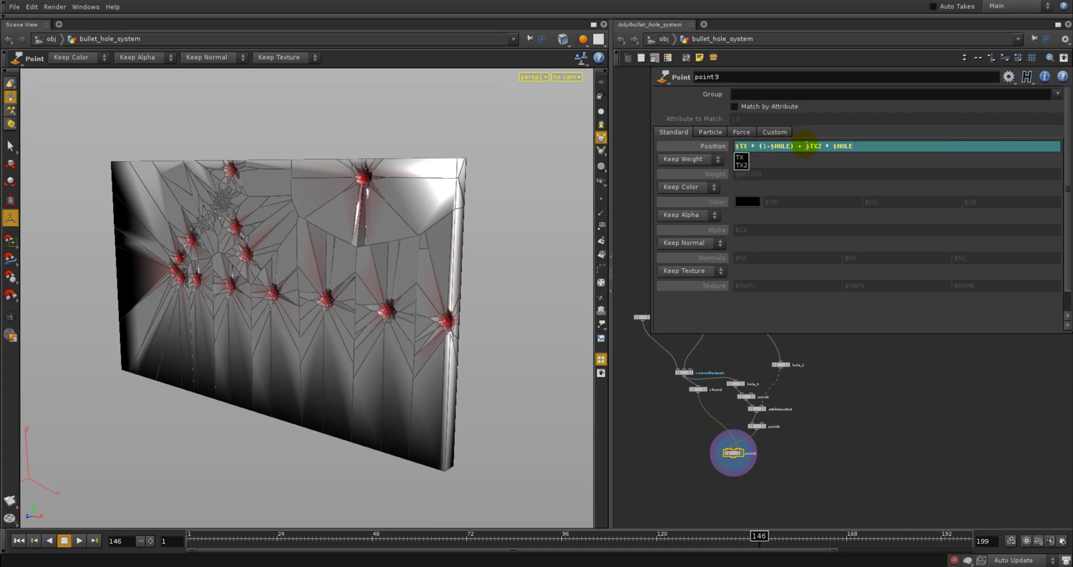
{"action": "left_click_drag", "start_coordinate": [794, 146], "coordinate": [709, 146]}
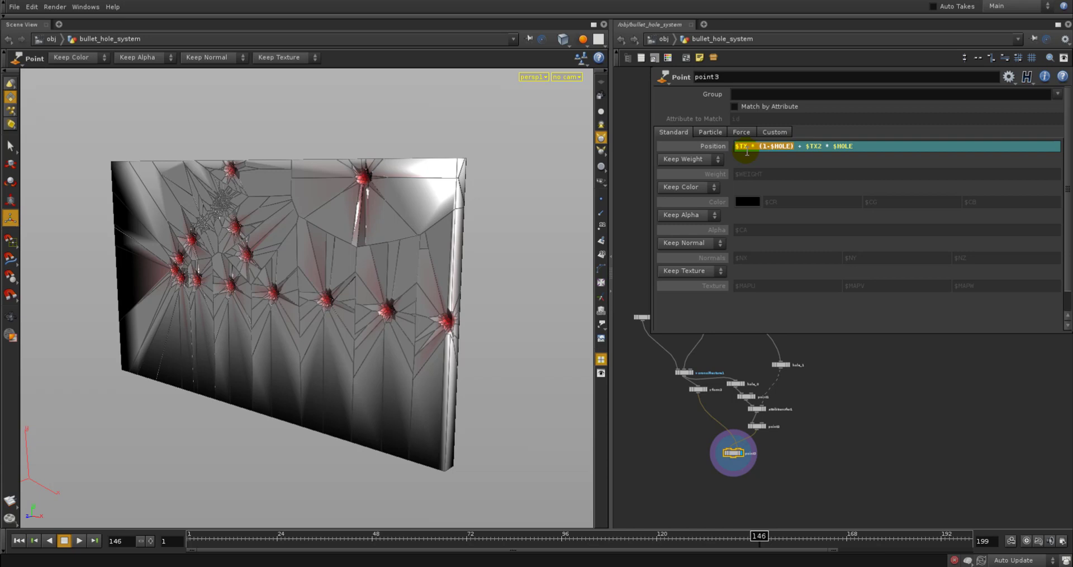
{"action": "left_click", "coordinate": [632, 429]}
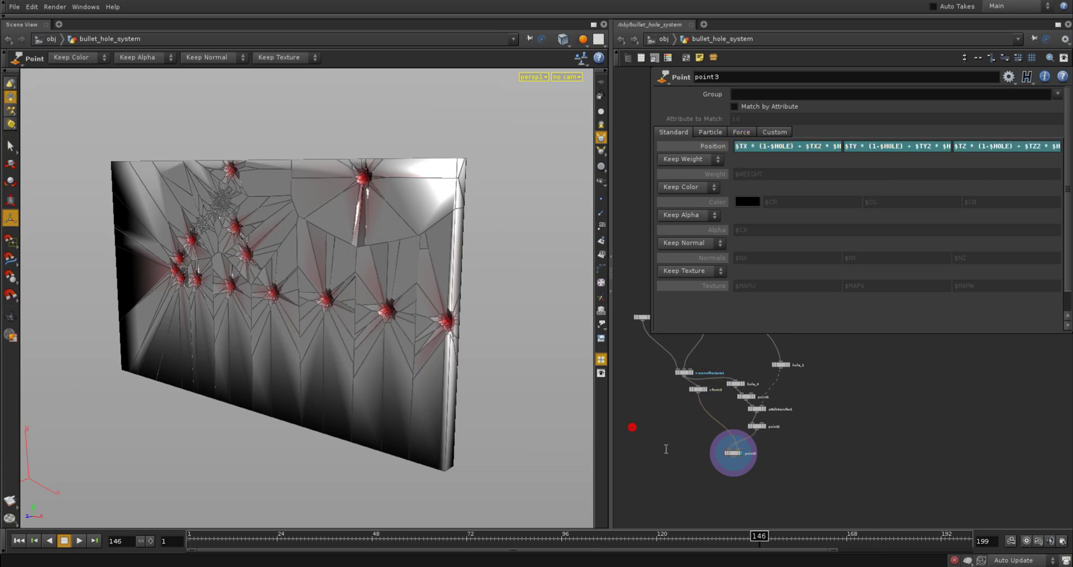
- Add a Sphere node below point3 in the network and display it in the viewport
{"action": "middle_click_drag", "start_coordinate": [669, 431], "coordinate": [665, 406]}
{"action": "key", "text": "Tab"}
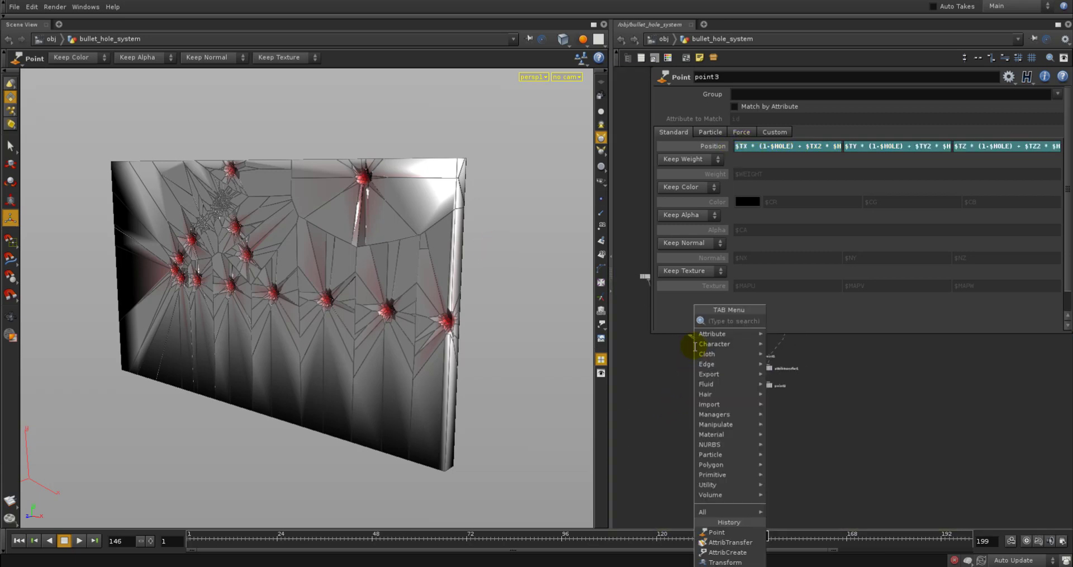
{"action": "type", "text": "Sphere"}
{"action": "key", "text": "Return"}
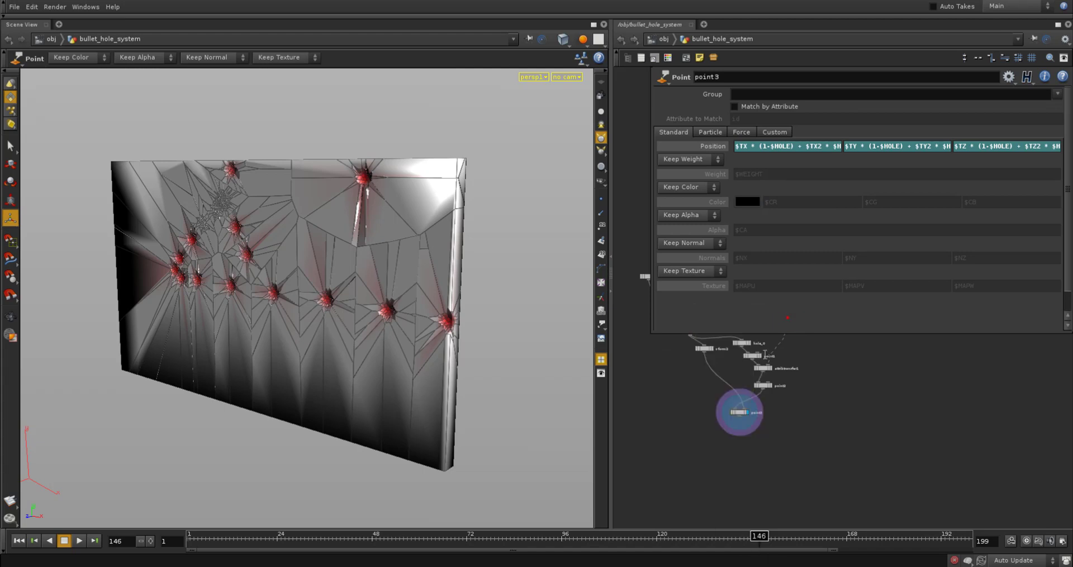
{"action": "left_click", "coordinate": [699, 446]}
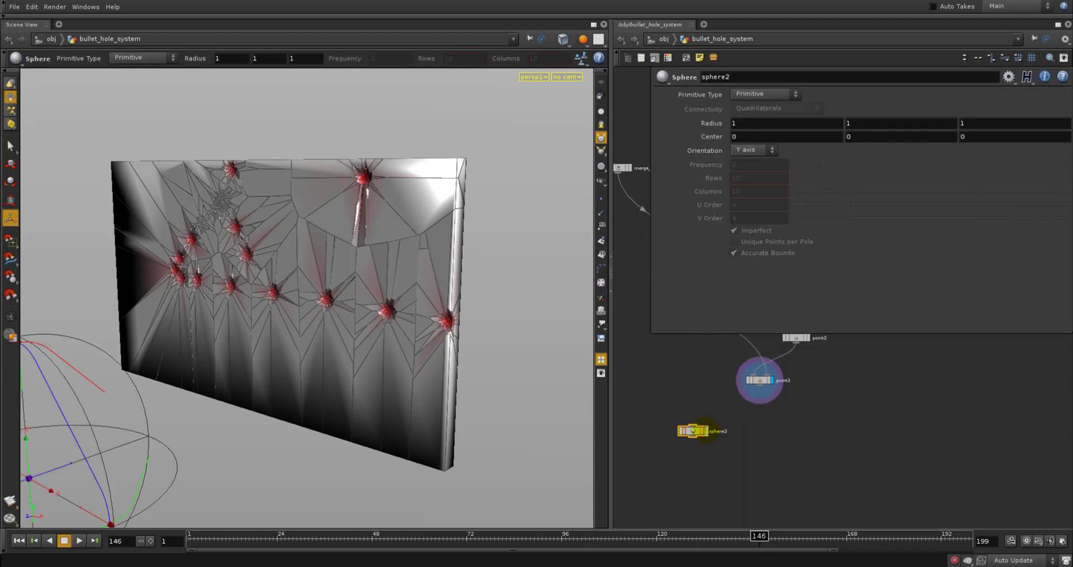
{"action": "left_click", "coordinate": [705, 432]}
{"action": "right_click_drag", "start_coordinate": [70, 293], "coordinate": [340, 359], "text": "alt"}
{"action": "left_click_drag", "start_coordinate": [274, 380], "coordinate": [250, 374], "text": "alt"}
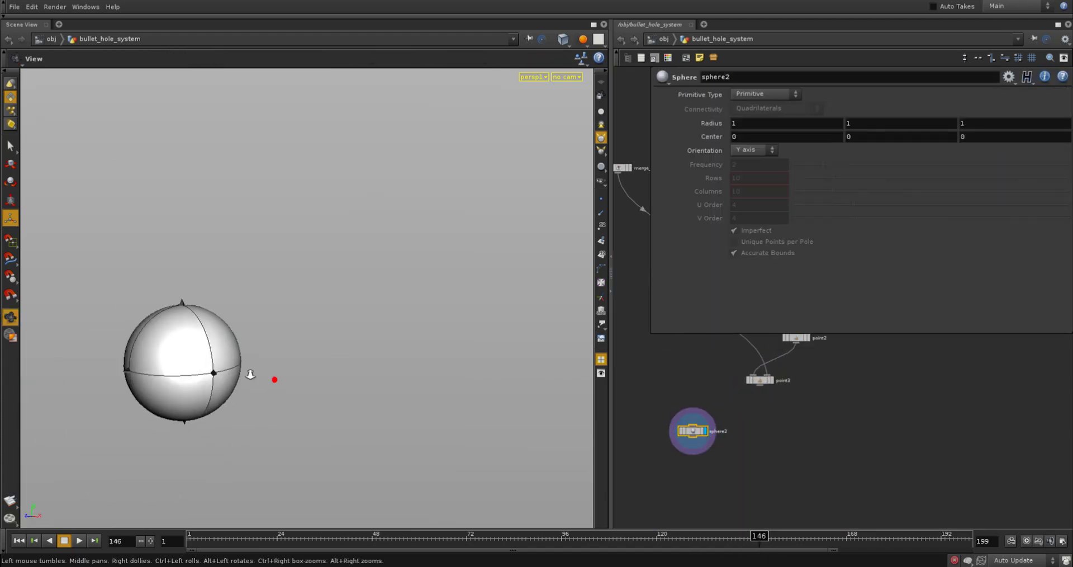
{"action": "right_click_drag", "start_coordinate": [249, 375], "coordinate": [237, 435], "text": "alt"}
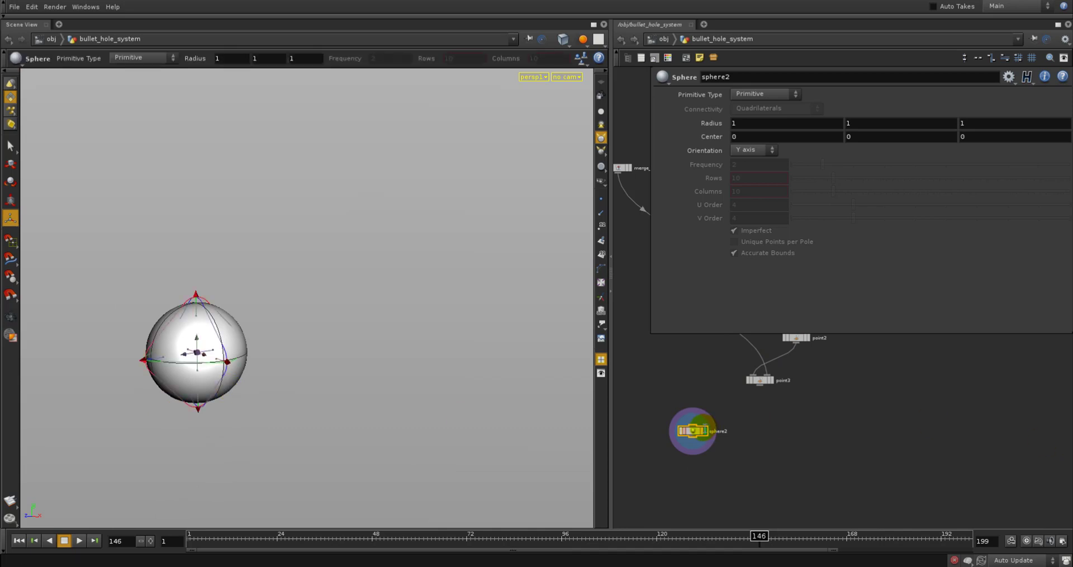
- Duplicate sphere2 and move the copy's centre to about -0.92, 2.33, -10.33
{"action": "left_click_drag", "start_coordinate": [693, 430], "coordinate": [719, 447], "text": "alt"}
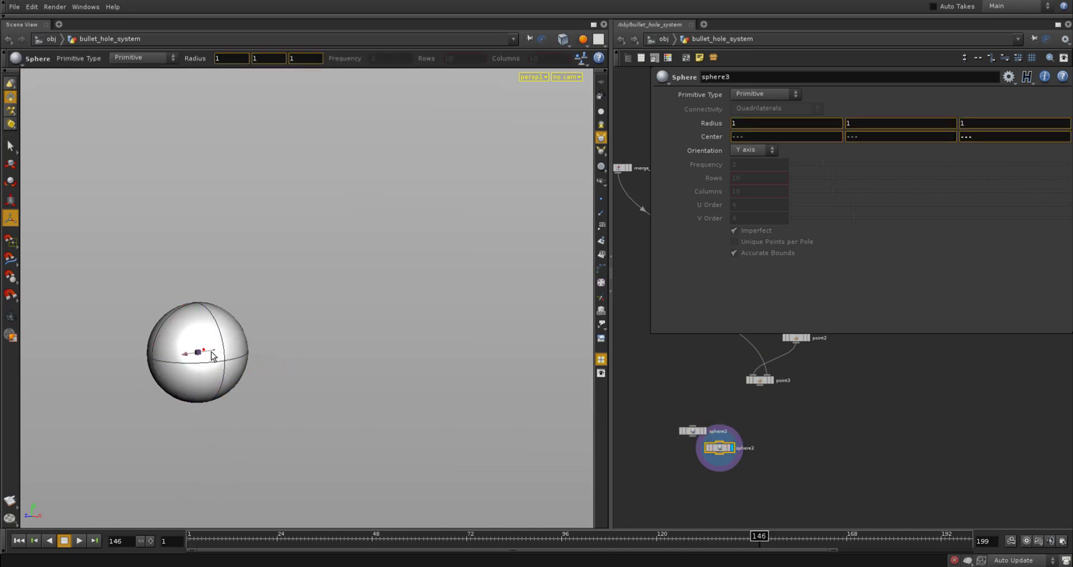
{"action": "left_click_drag", "start_coordinate": [212, 356], "coordinate": [470, 292]}
{"action": "key", "text": "ctrl+z"}
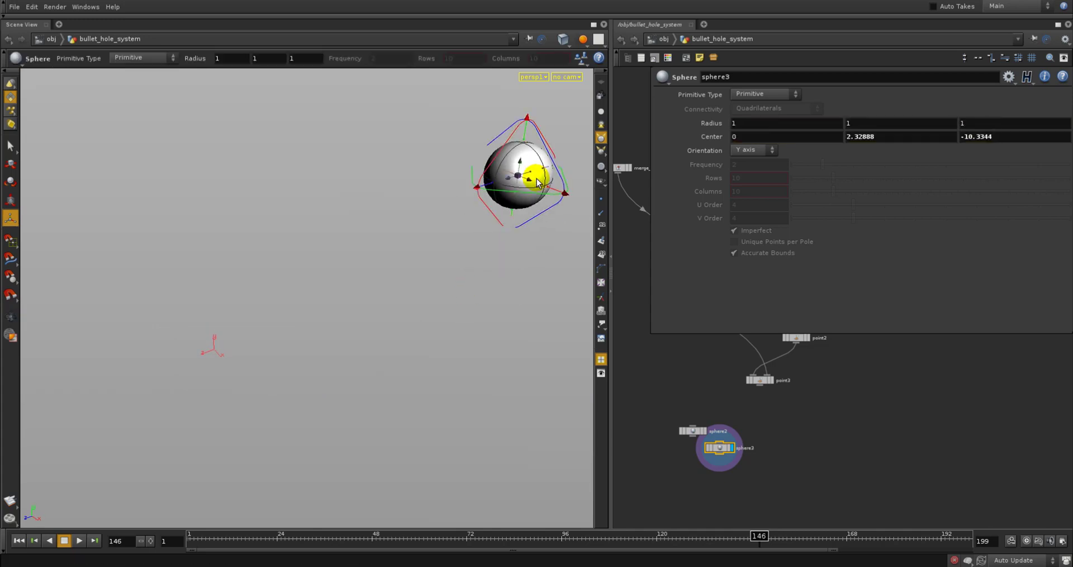
{"action": "left_click_drag", "start_coordinate": [536, 179], "coordinate": [515, 170]}
- Display sphere2 and sphere3 in turn to compare their positions
{"action": "middle_click_drag", "start_coordinate": [724, 496], "coordinate": [719, 442]}
{"action": "scroll", "coordinate": [713, 467], "scroll_direction": "up", "scroll_amount": 2}
{"action": "left_click", "coordinate": [707, 436]}
{"action": "scroll", "coordinate": [711, 451], "scroll_direction": "up", "scroll_amount": 1}
{"action": "left_click", "coordinate": [730, 387]}
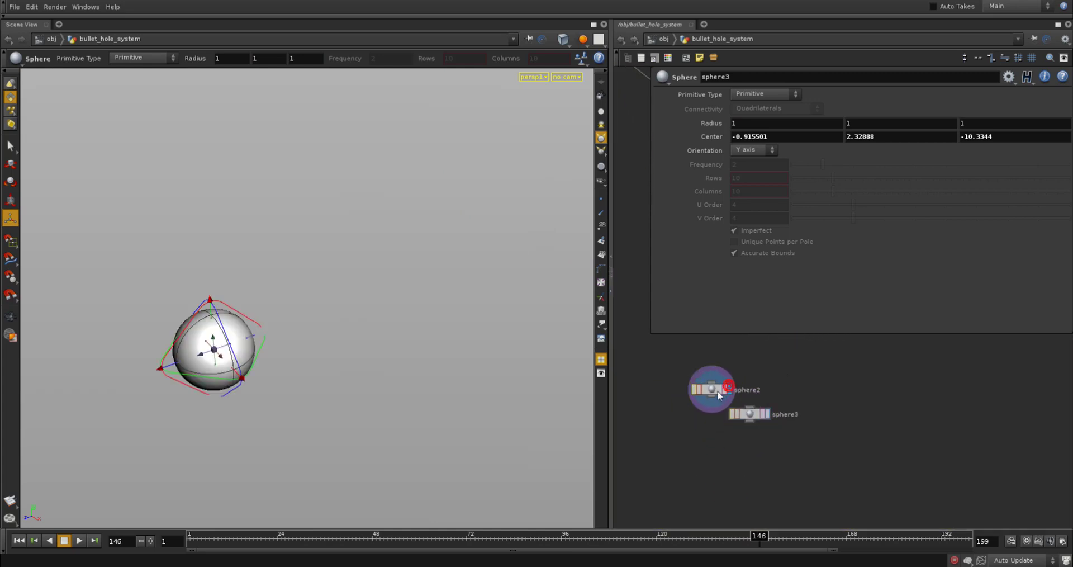
{"action": "left_click", "coordinate": [768, 414]}
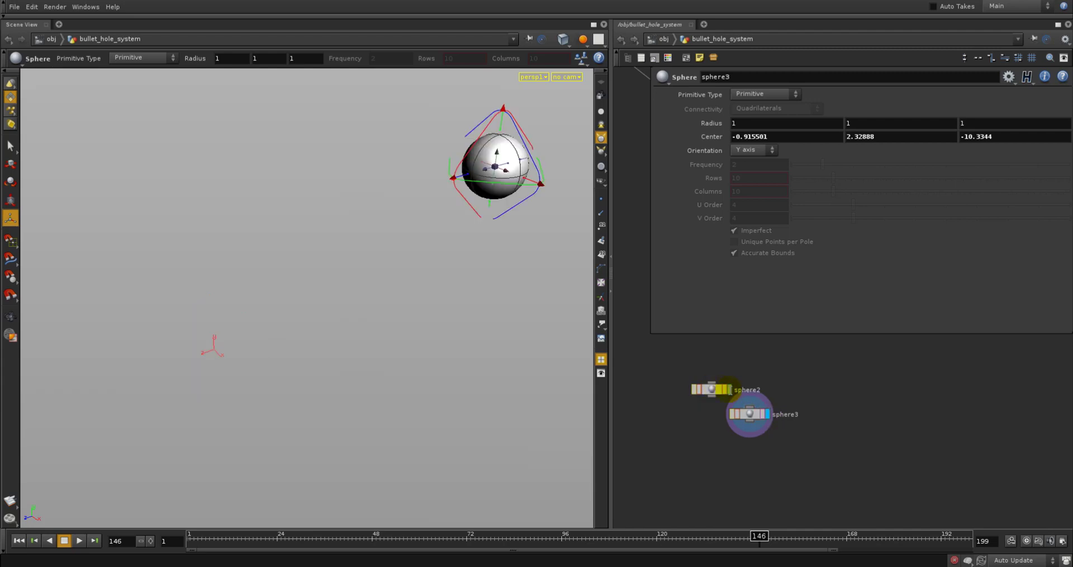
{"action": "left_click", "coordinate": [728, 389]}
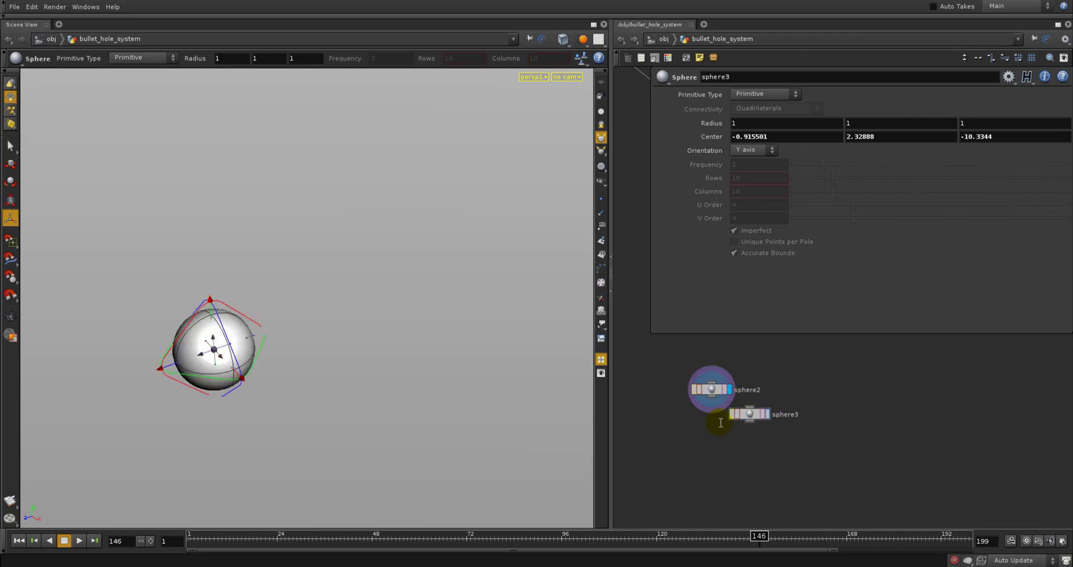
- Add a Point node below the spheres with sphere2 wired into its first input
{"action": "key", "text": "Tab"}
{"action": "type", "text": "point"}
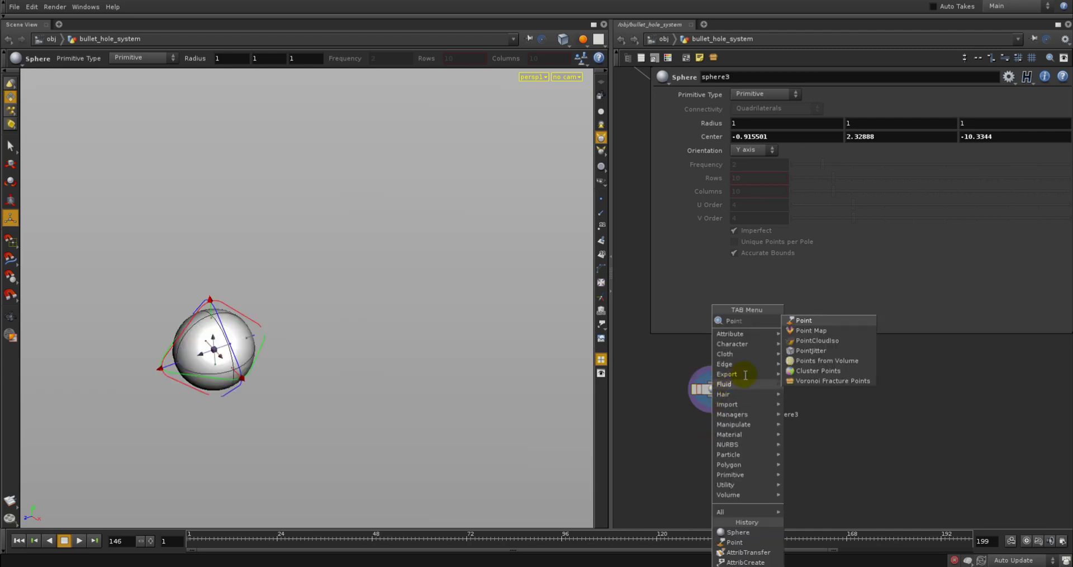
{"action": "left_click", "coordinate": [822, 322]}
{"action": "left_click", "coordinate": [683, 438]}
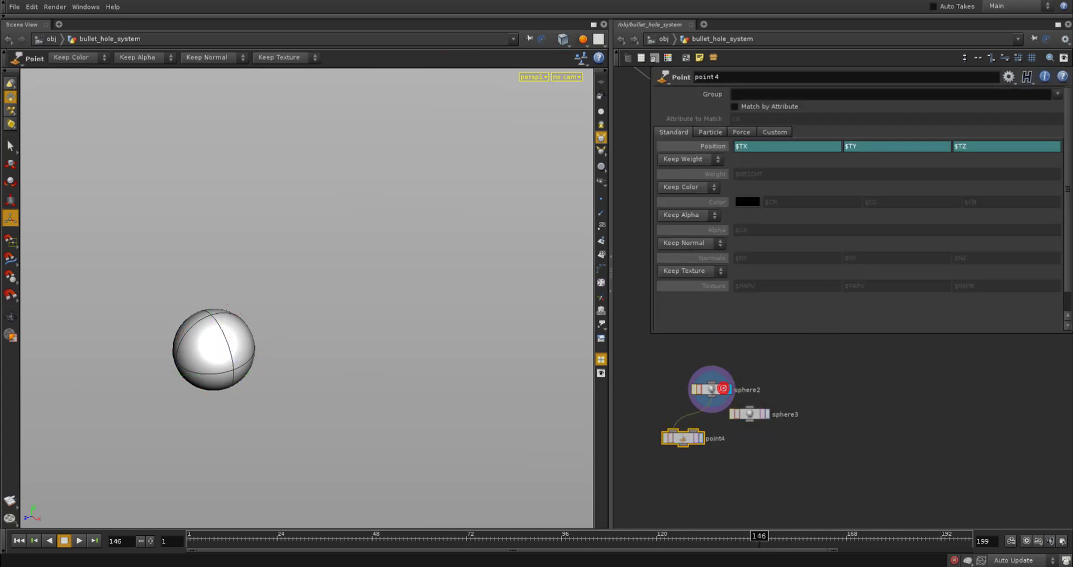
- Check sphere2's node information and view its point position in the geometry spreadsheet
{"action": "left_click", "coordinate": [713, 390]}
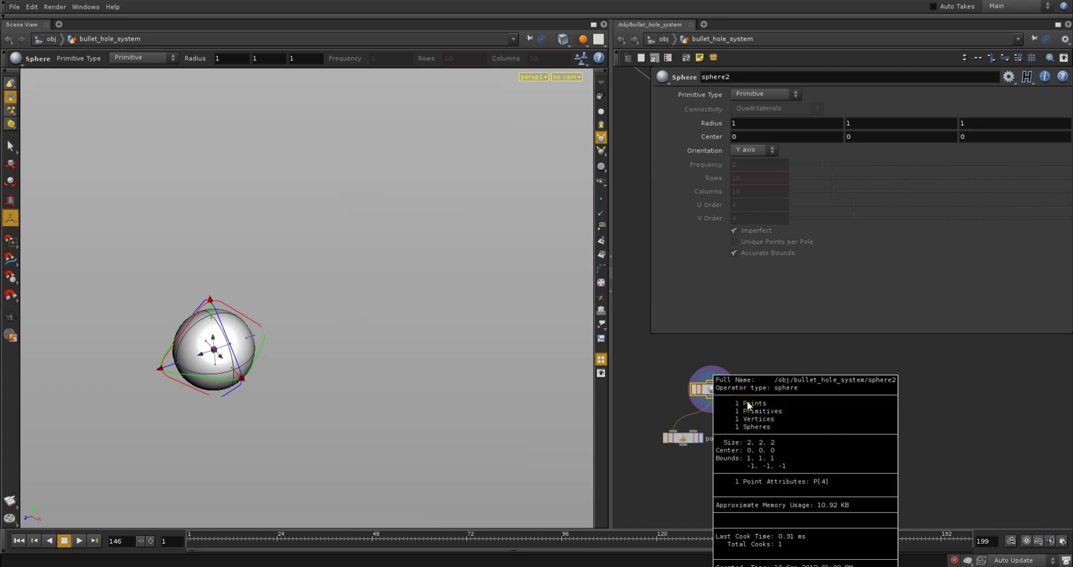
{"action": "middle_click", "coordinate": [748, 413]}
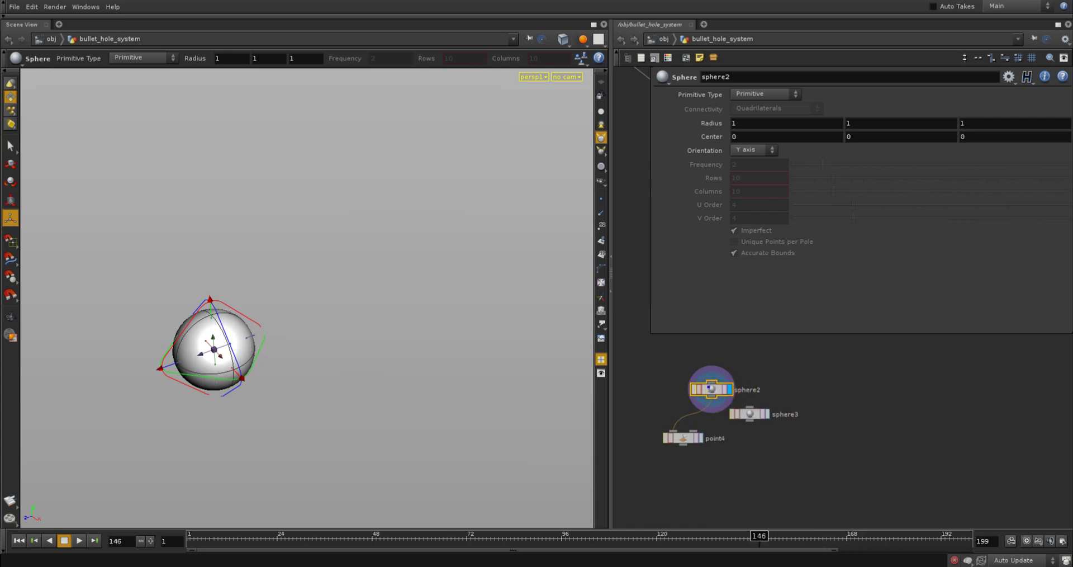
{"action": "right_click", "coordinate": [711, 387]}
{"action": "left_click", "coordinate": [757, 277]}
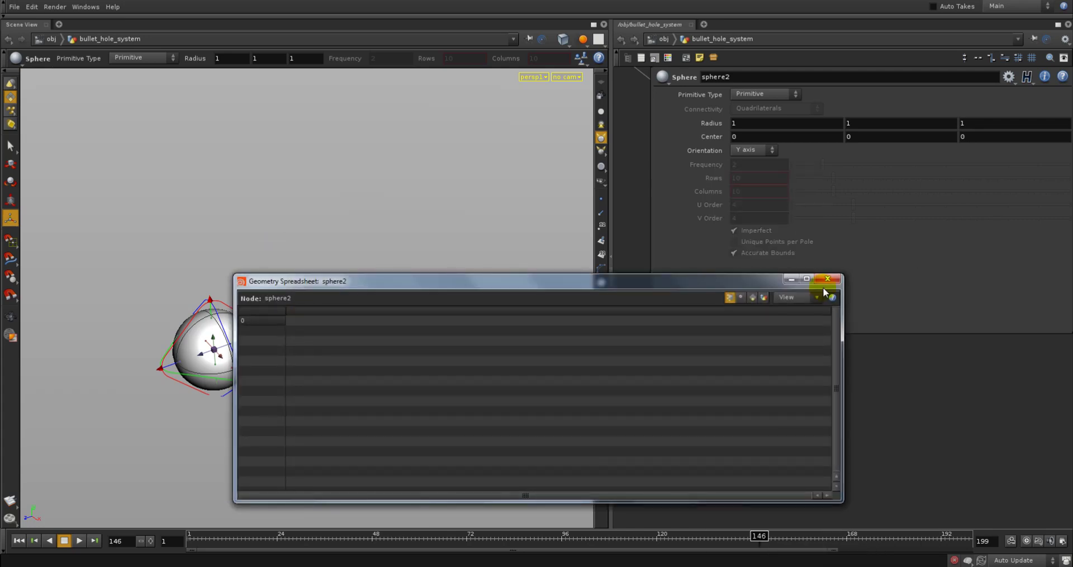
{"action": "left_click", "coordinate": [817, 296]}
{"action": "left_click", "coordinate": [792, 364]}
{"action": "left_click", "coordinate": [829, 278]}
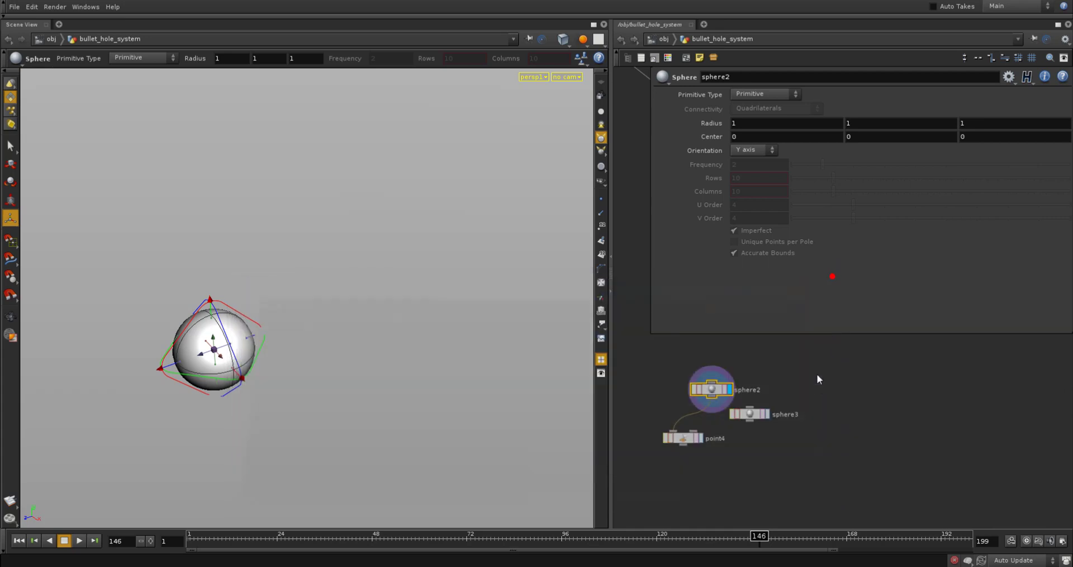
- Examine sphere3's point position in the geometry spreadsheet
{"action": "right_click", "coordinate": [752, 413]}
{"action": "left_click", "coordinate": [789, 329]}
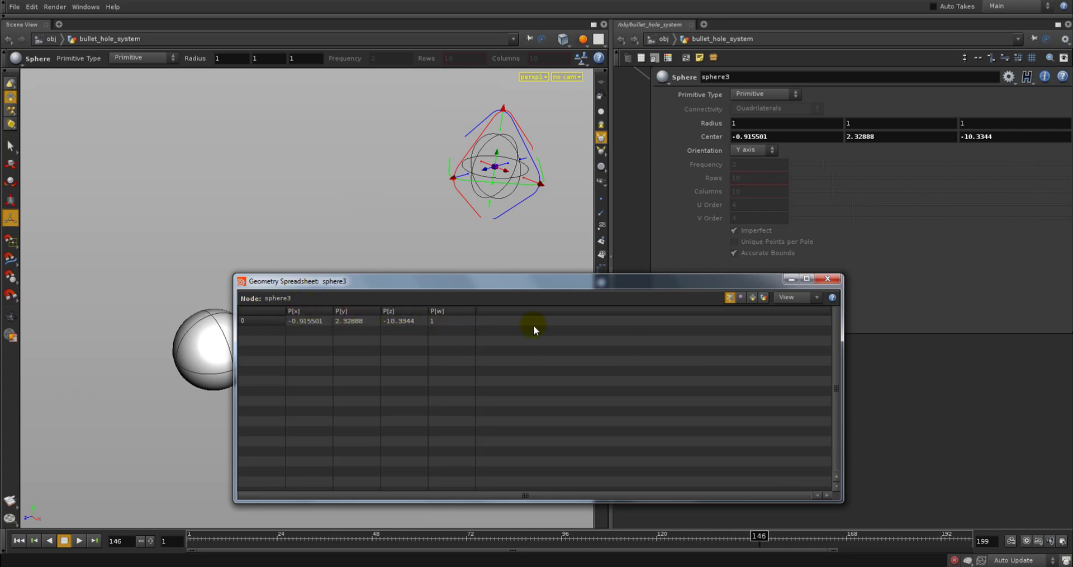
{"action": "left_click", "coordinate": [828, 278]}
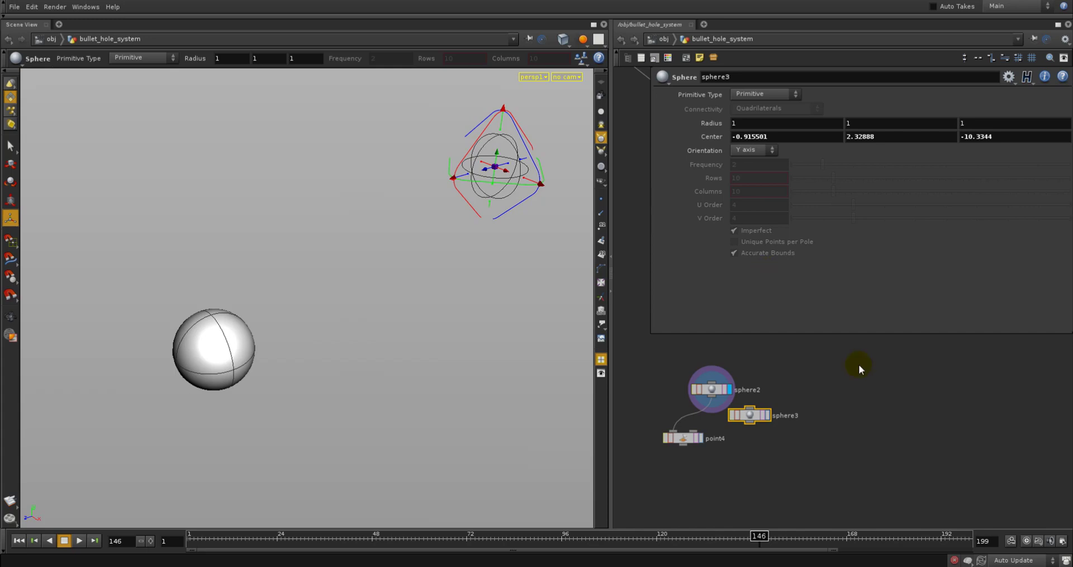
- Display voronoifracture1 and xform2 in turn, with their parameters, to compare the two walls
{"action": "middle_click_drag", "start_coordinate": [880, 359], "coordinate": [812, 536]}
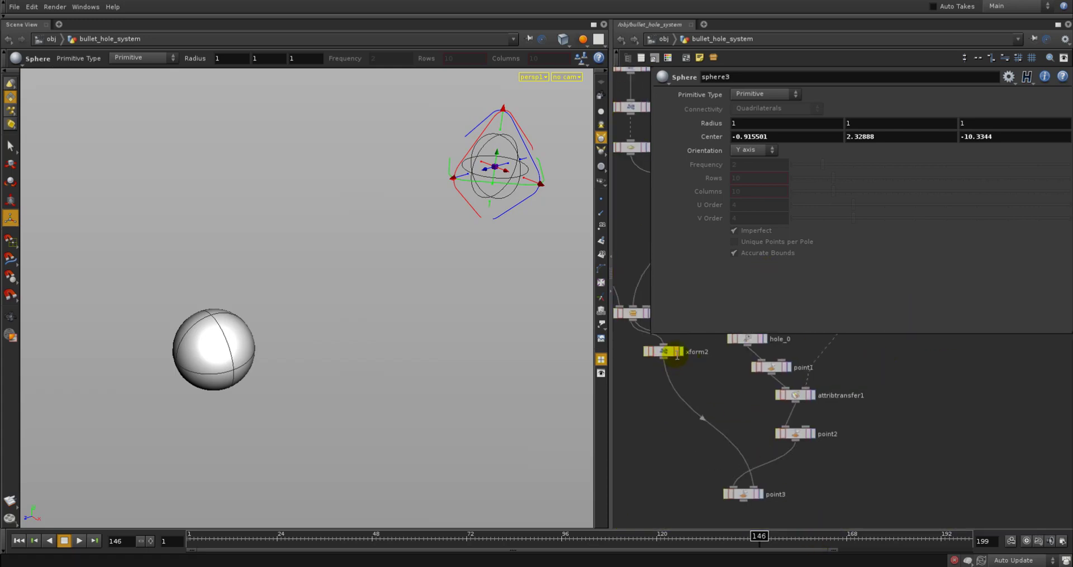
{"action": "middle_click_drag", "start_coordinate": [634, 370], "coordinate": [641, 409]}
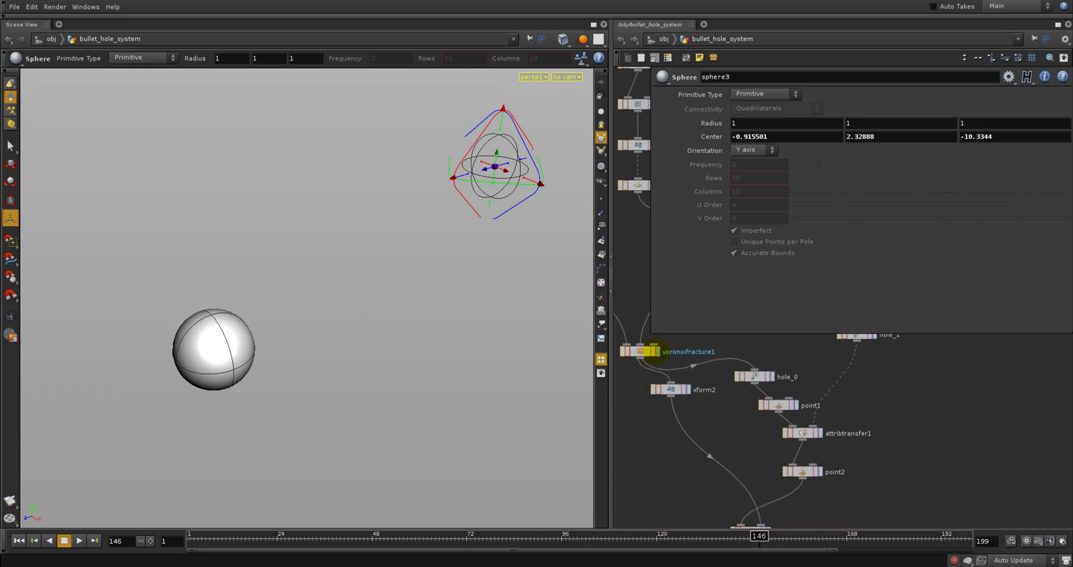
{"action": "left_click", "coordinate": [657, 352]}
{"action": "left_click", "coordinate": [645, 351]}
{"action": "right_click_drag", "start_coordinate": [464, 288], "coordinate": [575, 227], "text": "alt"}
{"action": "left_click", "coordinate": [686, 389]}
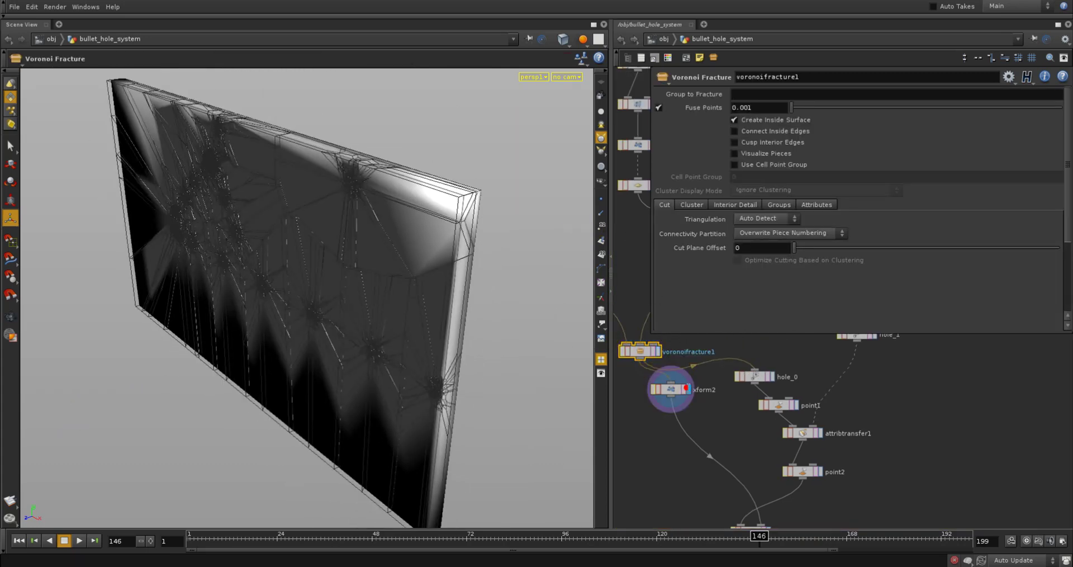
{"action": "left_click", "coordinate": [679, 387]}
{"action": "key", "text": "Escape"}
{"action": "left_click_drag", "start_coordinate": [382, 330], "coordinate": [386, 323]}
- Connect sphere3 to point4's second input and arrange point4 below the two spheres
{"action": "middle_click_drag", "start_coordinate": [639, 449], "coordinate": [670, 224]}
{"action": "left_click", "coordinate": [721, 415]}
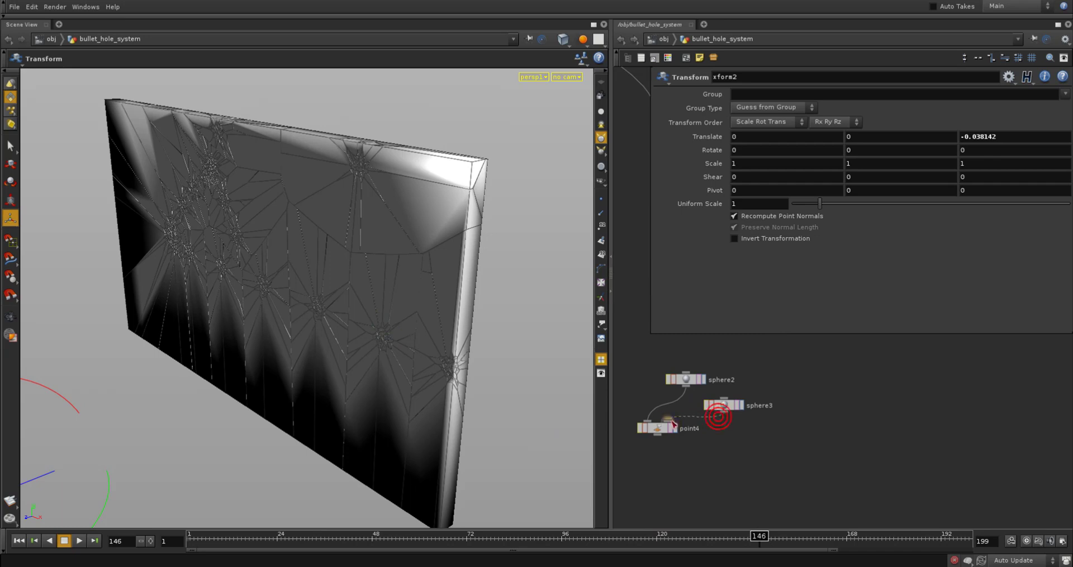
{"action": "left_click", "coordinate": [669, 423]}
{"action": "left_click_drag", "start_coordinate": [652, 430], "coordinate": [680, 450]}
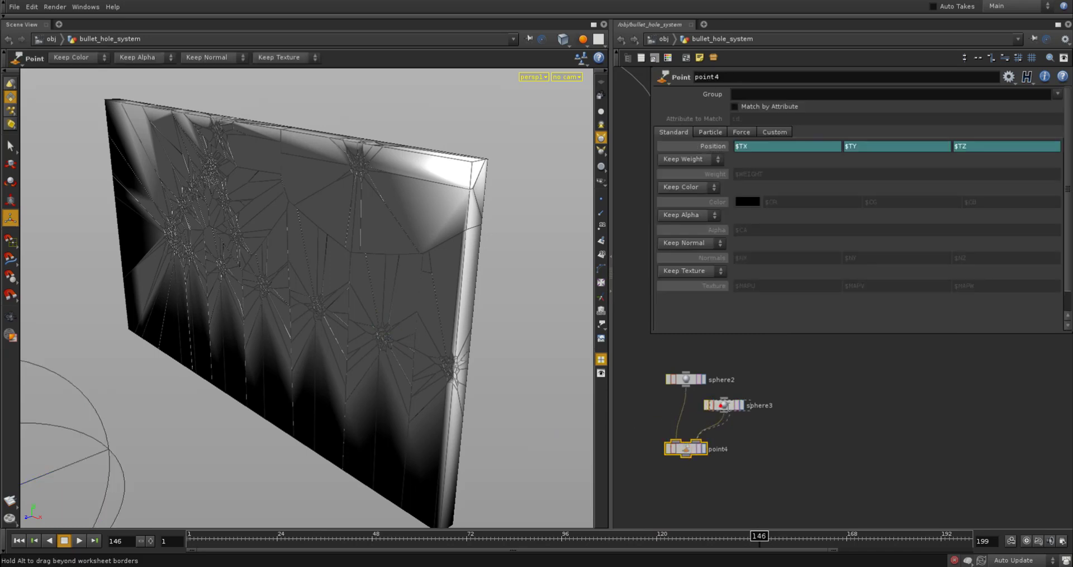
{"action": "left_click", "coordinate": [724, 405]}
- Display point4 and frame its resulting sphere in the viewport
{"action": "left_click", "coordinate": [705, 449]}
{"action": "left_click", "coordinate": [690, 449]}
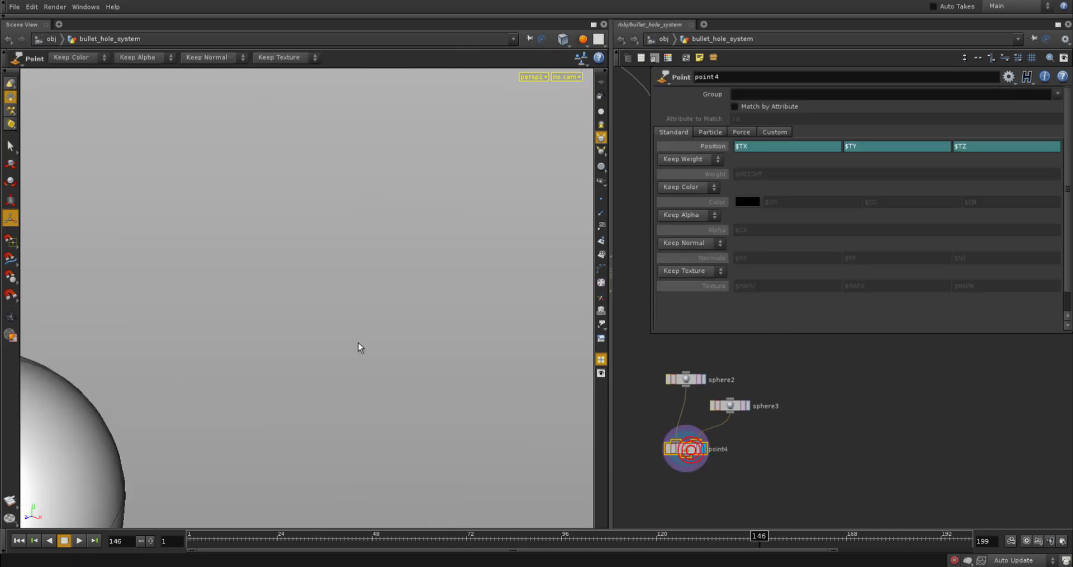
{"action": "key", "text": "space"}
{"action": "right_click_drag", "start_coordinate": [393, 340], "coordinate": [192, 387]}
{"action": "left_click_drag", "start_coordinate": [363, 381], "coordinate": [404, 372]}
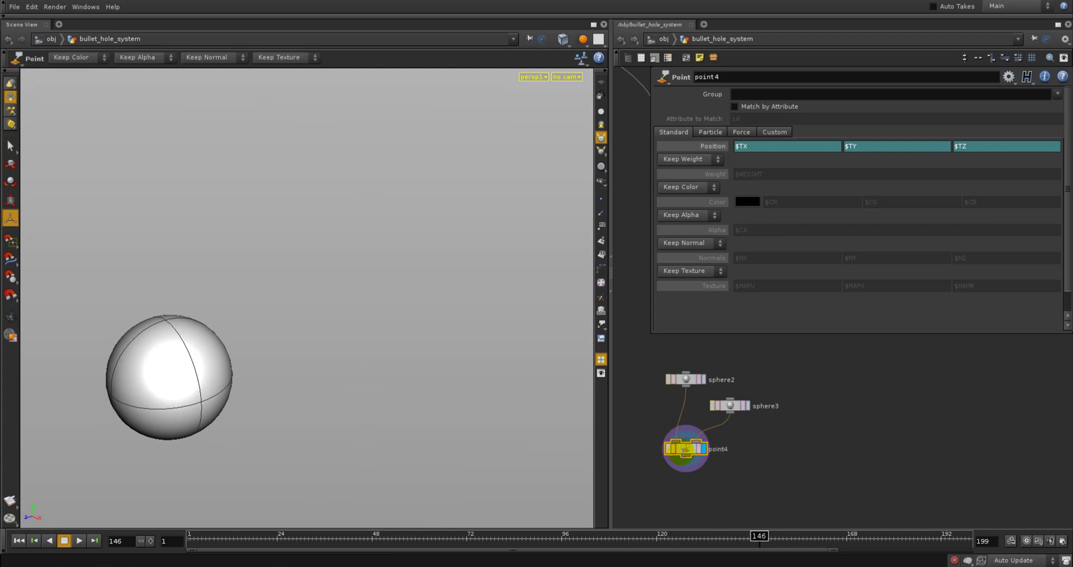
- Add a float parameter with name and label "blend" at the start of point4's parameter interface
{"action": "right_click", "coordinate": [686, 449]}
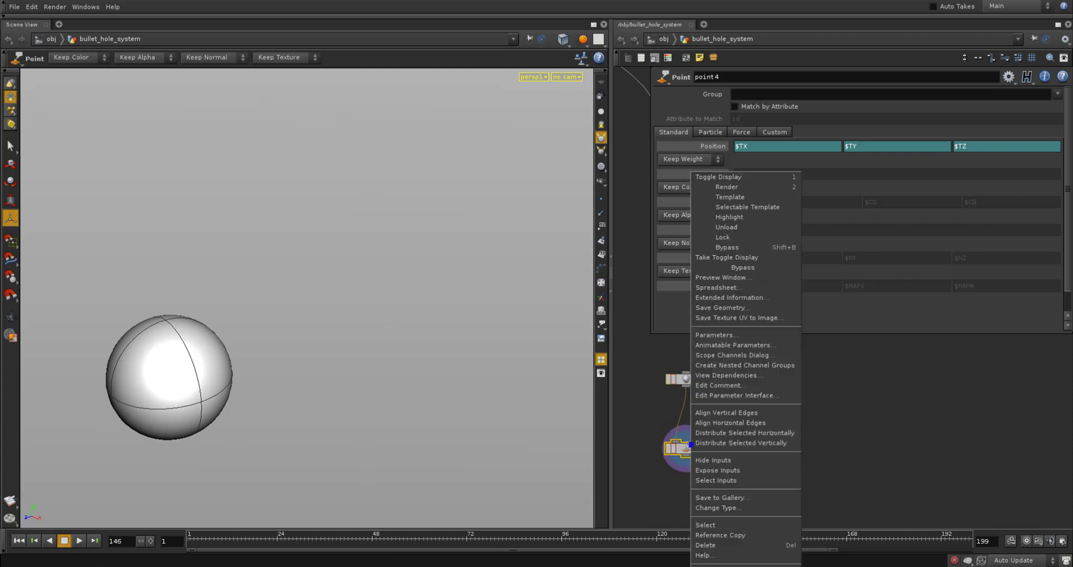
{"action": "left_click", "coordinate": [730, 397]}
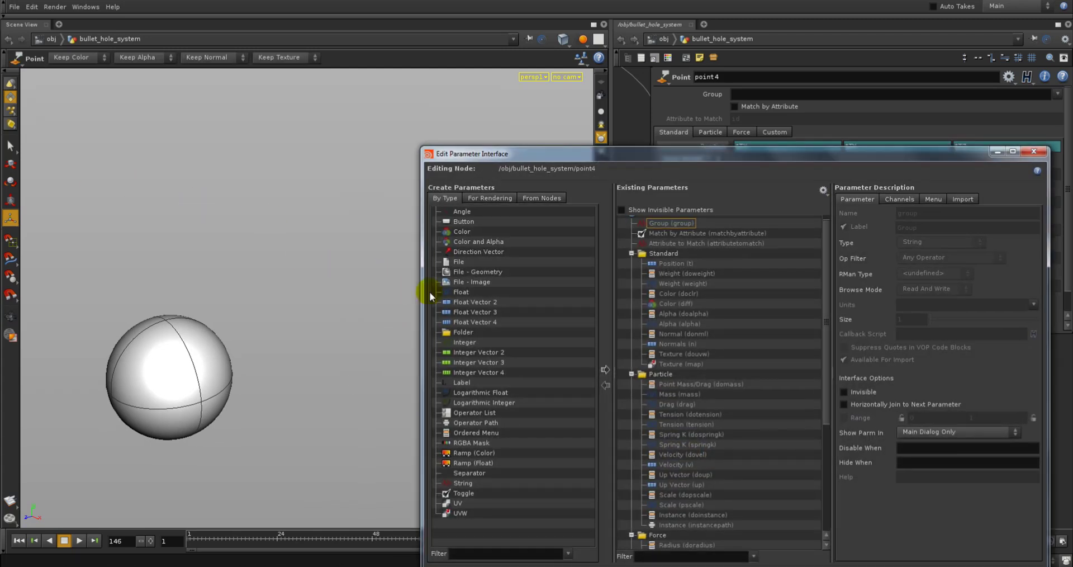
{"action": "left_click_drag", "start_coordinate": [644, 262], "coordinate": [693, 226]}
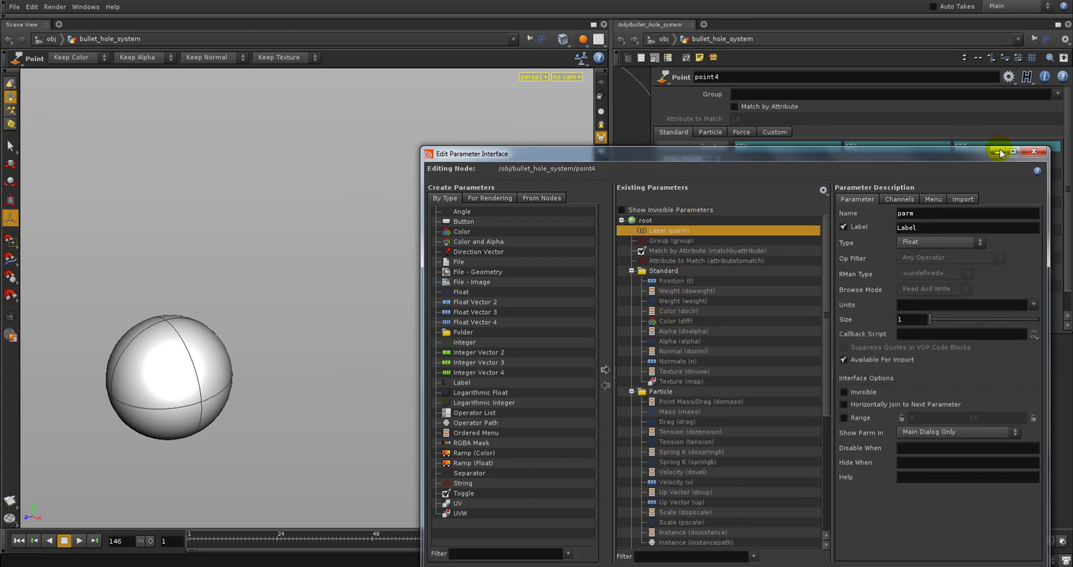
{"action": "double_click", "coordinate": [951, 215]}
{"action": "type", "text": "ble"}
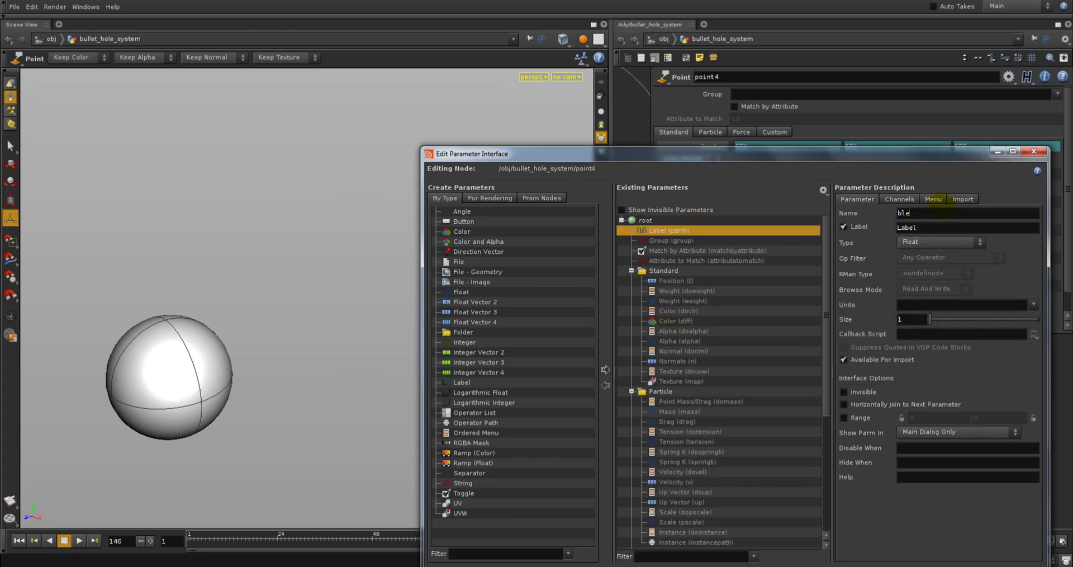
{"action": "type", "text": "blend"}
{"action": "left_click_drag", "start_coordinate": [877, 151], "coordinate": [689, 77]}
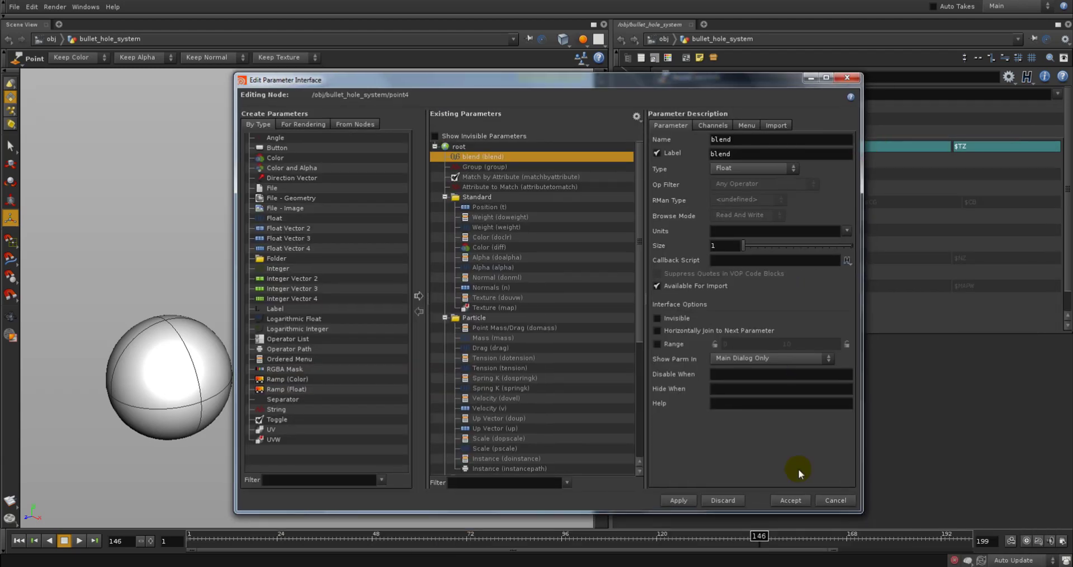
{"action": "left_click", "coordinate": [790, 500]}
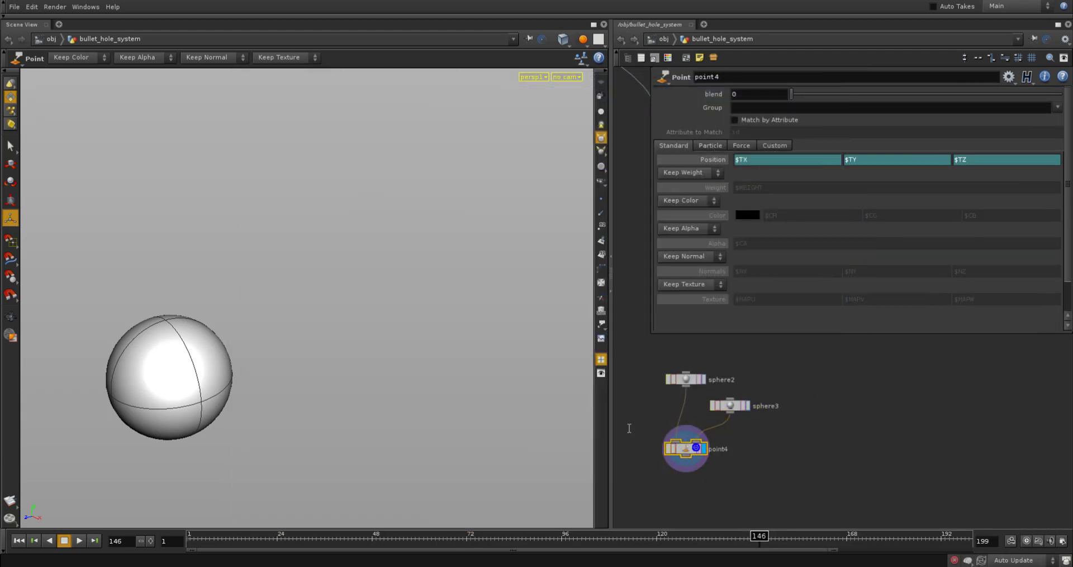
- Limit point4's blend parameter to a range of 0 to 1 in its parameter interface
{"action": "right_click", "coordinate": [688, 447]}
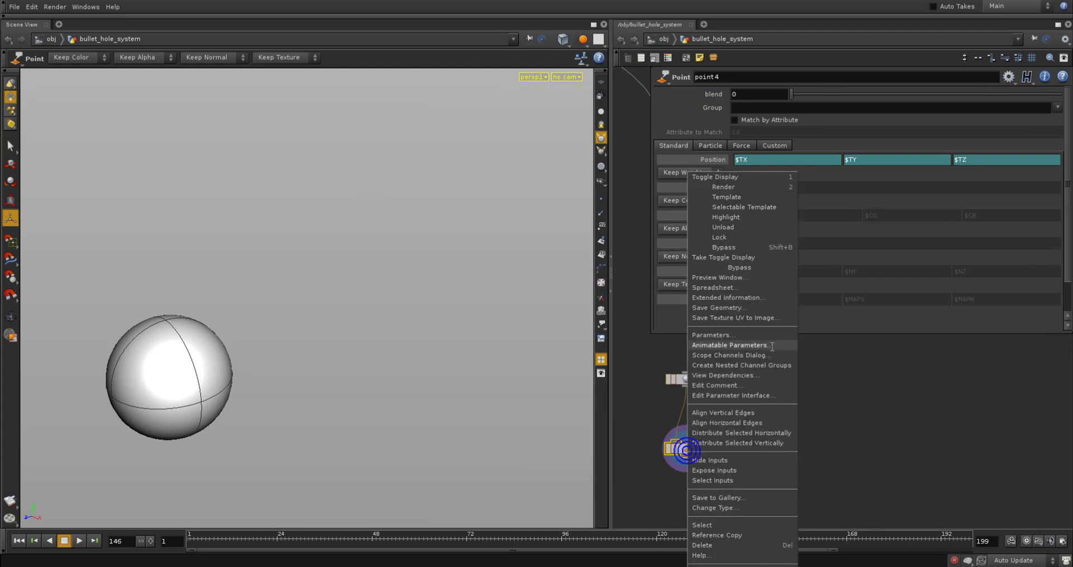
{"action": "left_click", "coordinate": [758, 394]}
{"action": "left_click", "coordinate": [806, 346]}
{"action": "key", "text": "BackSpace"}
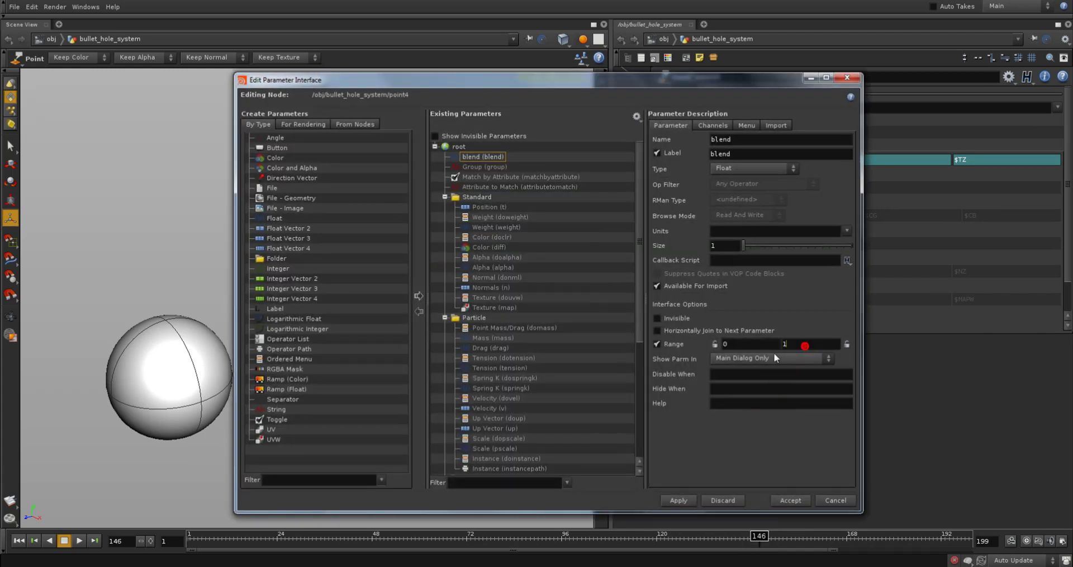
{"action": "left_click", "coordinate": [790, 500]}
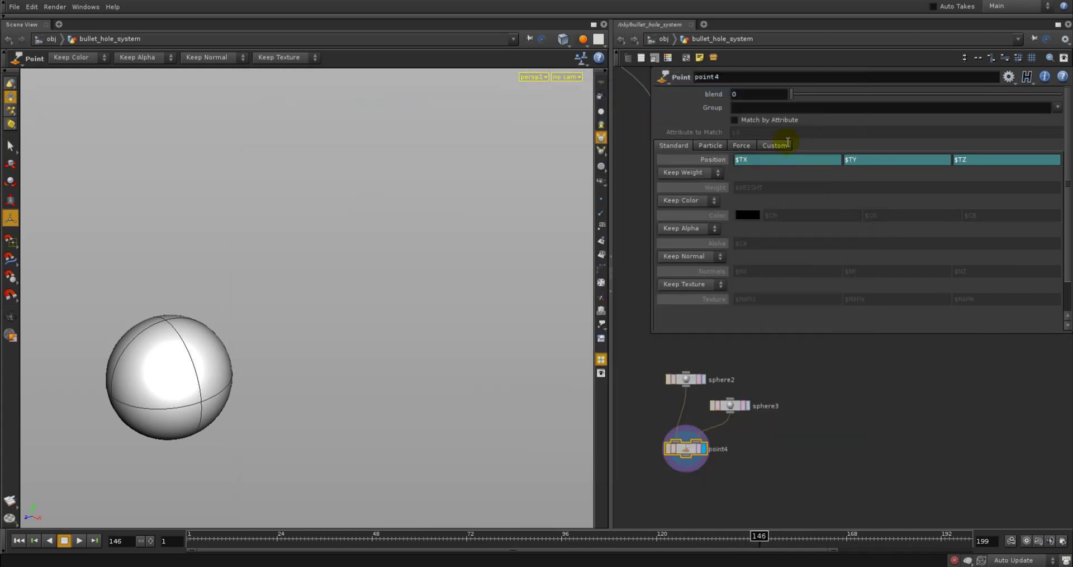
- Set point4's blend to 0.428 and show the evaluated Position values in place of the expressions
{"action": "left_click_drag", "start_coordinate": [794, 94], "coordinate": [905, 116]}
{"action": "left_click", "coordinate": [708, 161]}
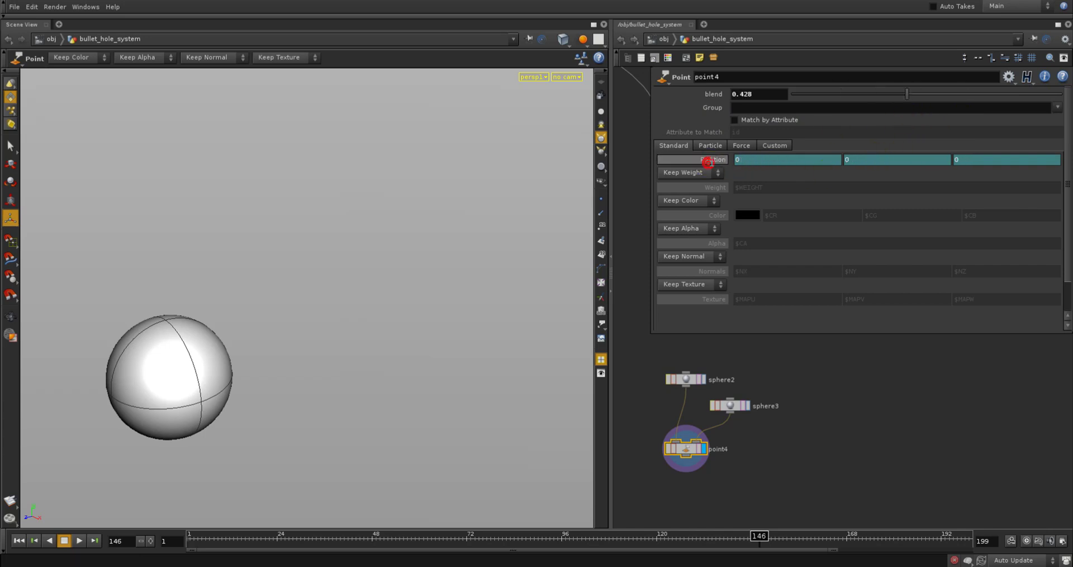
{"action": "left_click", "coordinate": [753, 159]}
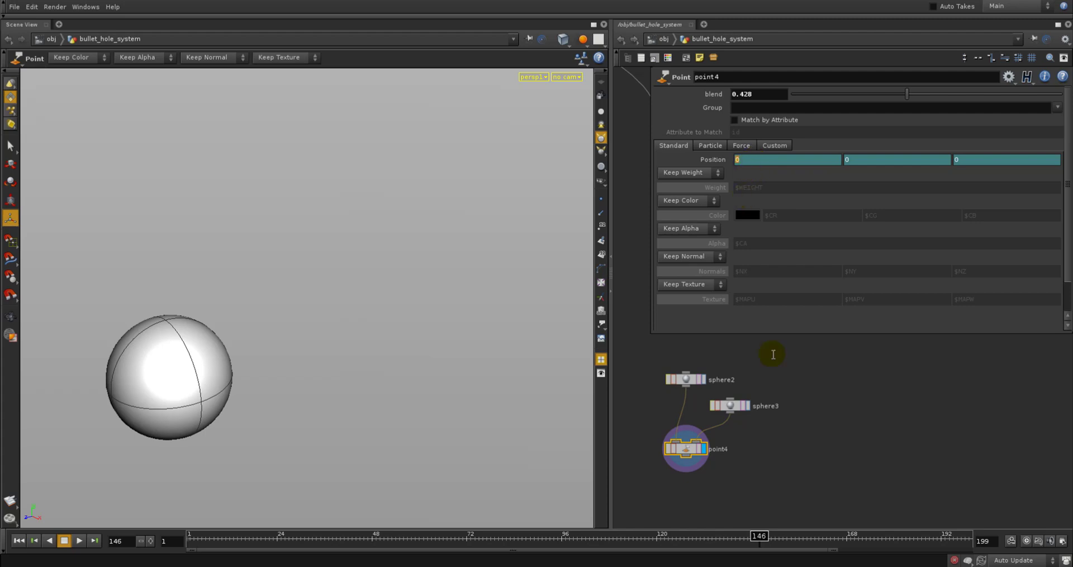
- Move sphere2 up and away from the origin in the viewport
{"action": "left_click", "coordinate": [686, 377]}
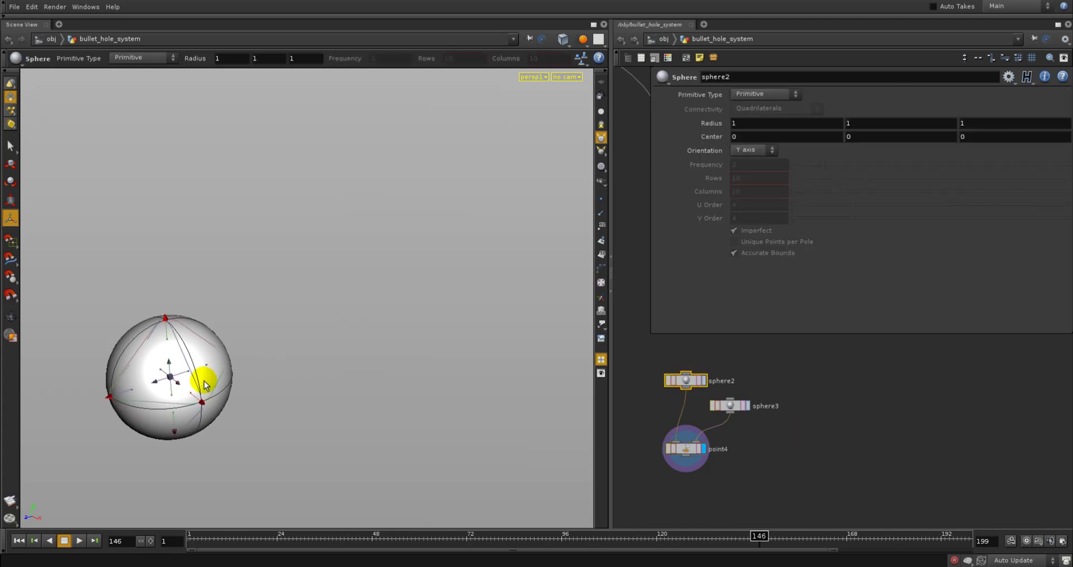
{"action": "left_click_drag", "start_coordinate": [203, 376], "coordinate": [98, 263]}
- Set point4's X position expression to $TX * ch("blend")
{"action": "left_click", "coordinate": [689, 447]}
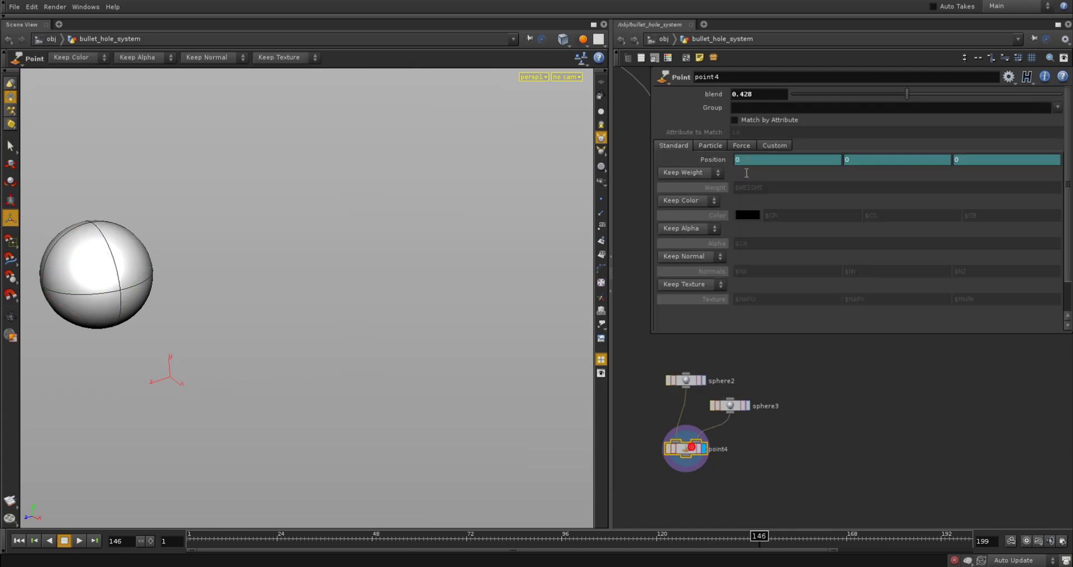
{"action": "left_click", "coordinate": [754, 157]}
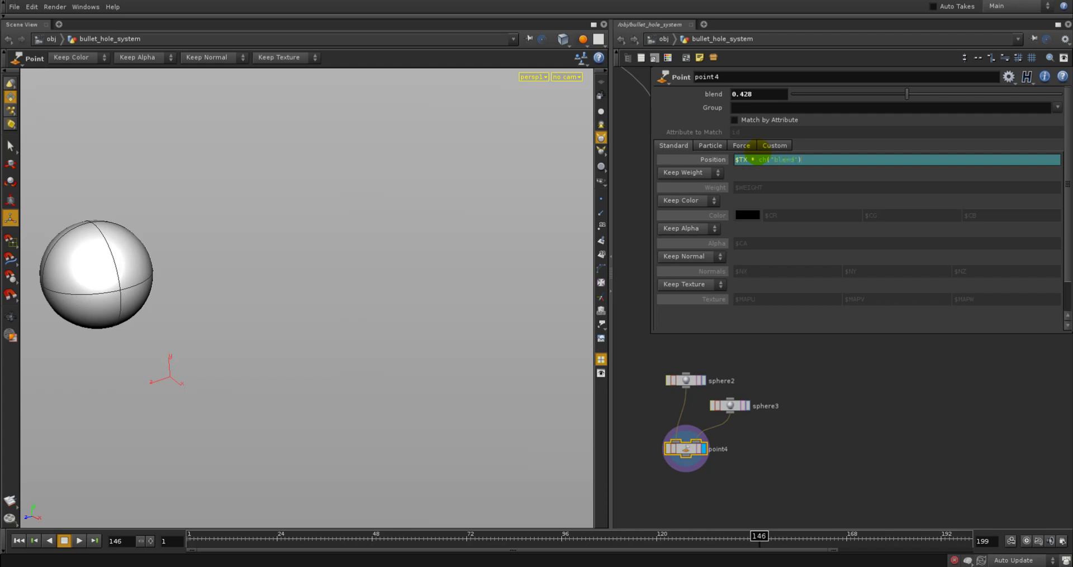
{"action": "key", "text": "Return"}
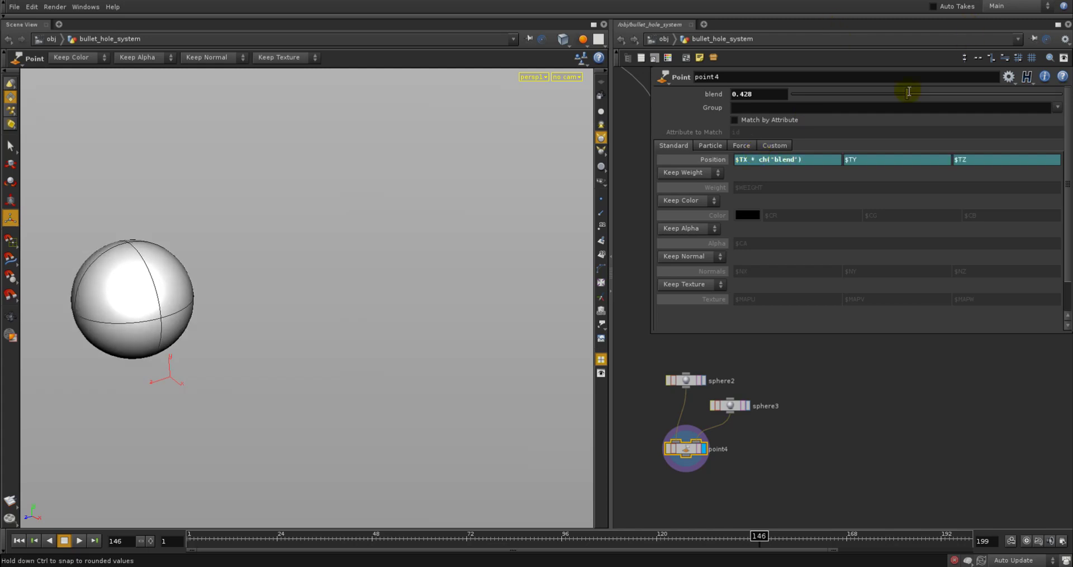
- Test point4's X blending by changing the blend value to 0, 1 and 0.715
{"action": "left_click_drag", "start_coordinate": [907, 94], "coordinate": [791, 93]}
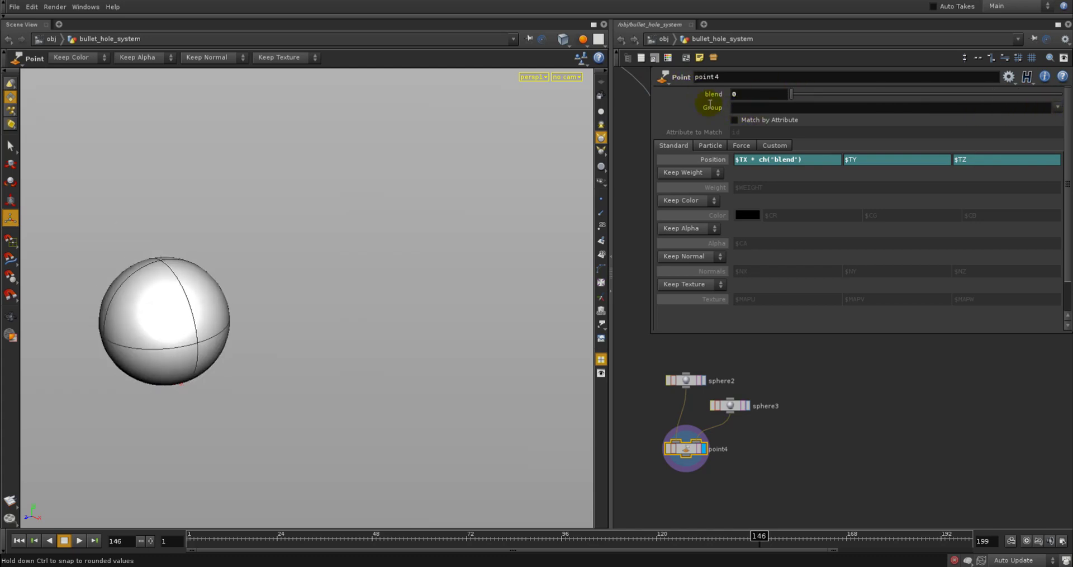
{"action": "left_click_drag", "start_coordinate": [791, 93], "coordinate": [1065, 94]}
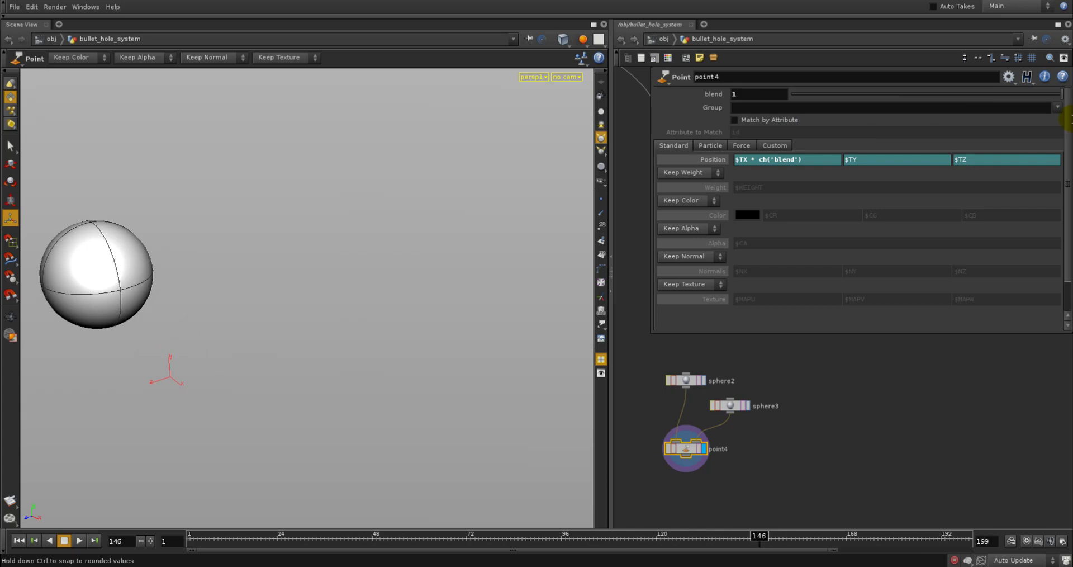
{"action": "left_click_drag", "start_coordinate": [1067, 118], "coordinate": [985, 140]}
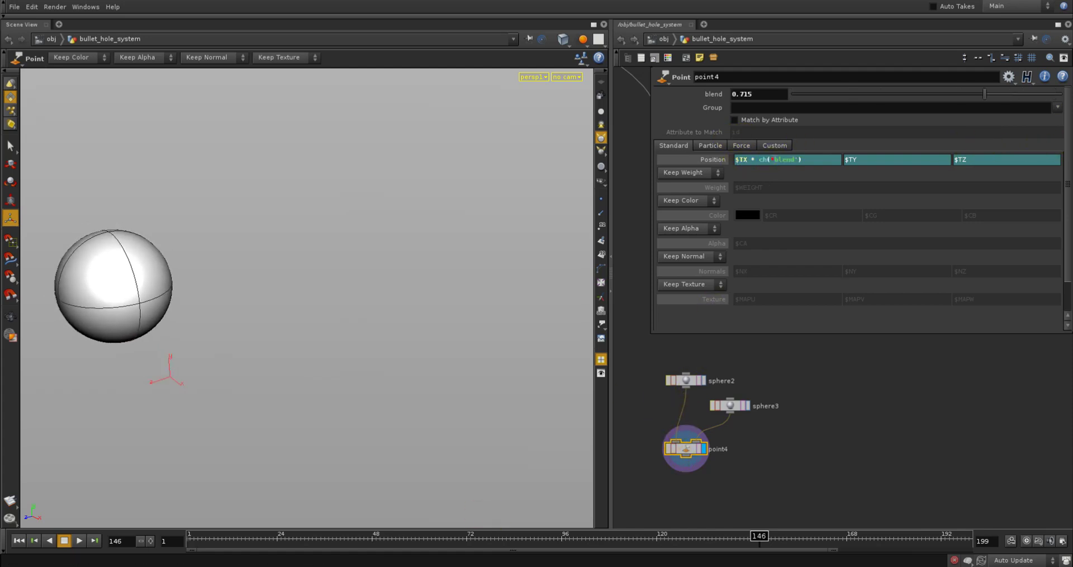
- Extend the blend multiplication to point4's other axes with $TY * ch("blend") and $TZ * ch("blend")
{"action": "left_click", "coordinate": [765, 163]}
{"action": "key", "text": "ctrl+c"}
{"action": "left_click", "coordinate": [765, 162]}
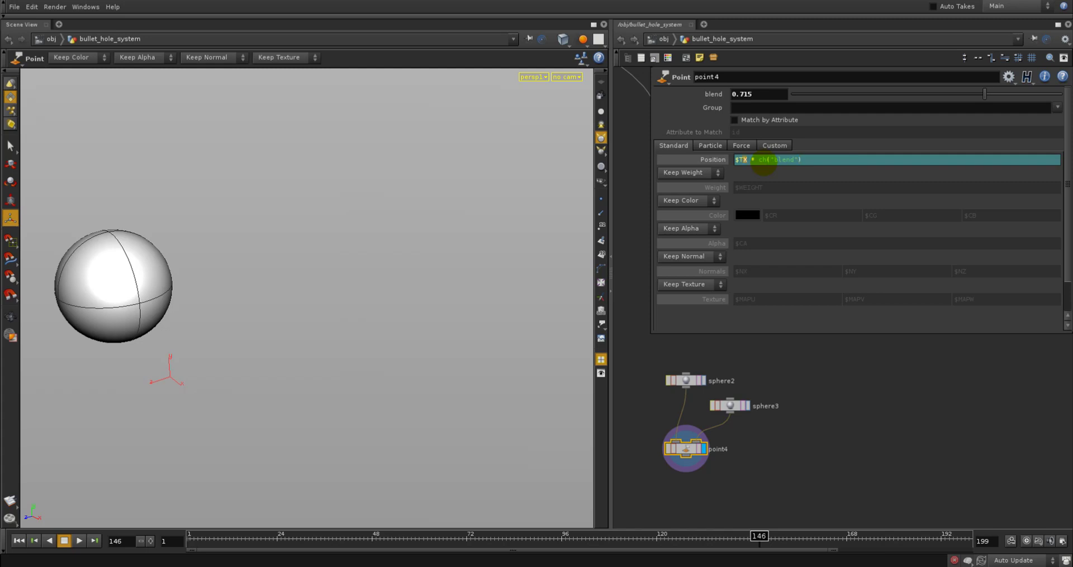
{"action": "key", "text": "Tab"}
{"action": "key", "text": "ctrl+v"}
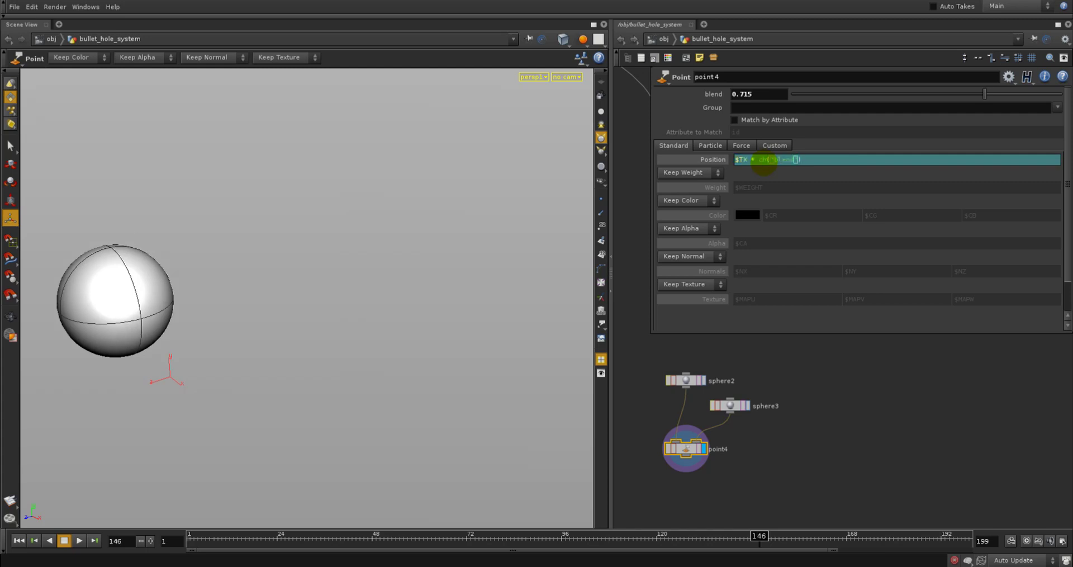
{"action": "key", "text": "Return"}
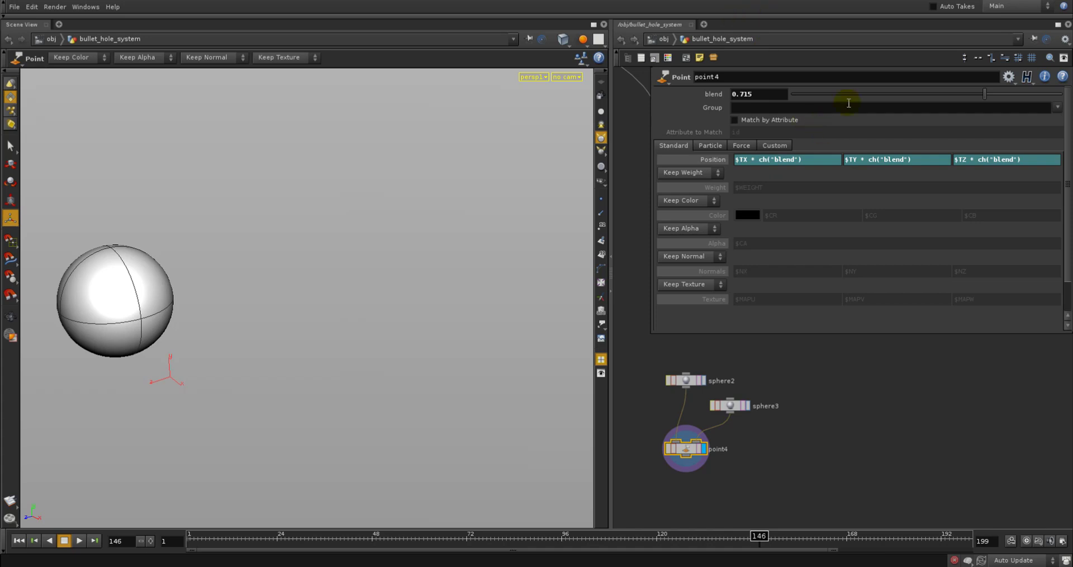
- Template sphere2 as a wireframe reference and test point4's blend at 0.583 and 0.13
{"action": "left_click_drag", "start_coordinate": [848, 96], "coordinate": [949, 95]}
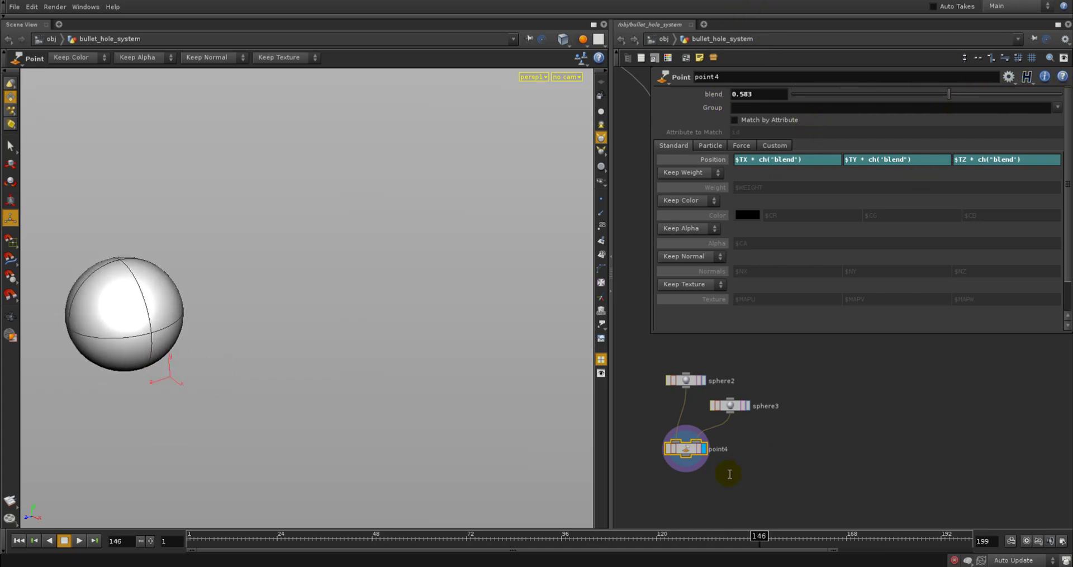
{"action": "left_click", "coordinate": [699, 380]}
{"action": "right_click_drag", "start_coordinate": [421, 336], "coordinate": [381, 338], "text": "alt"}
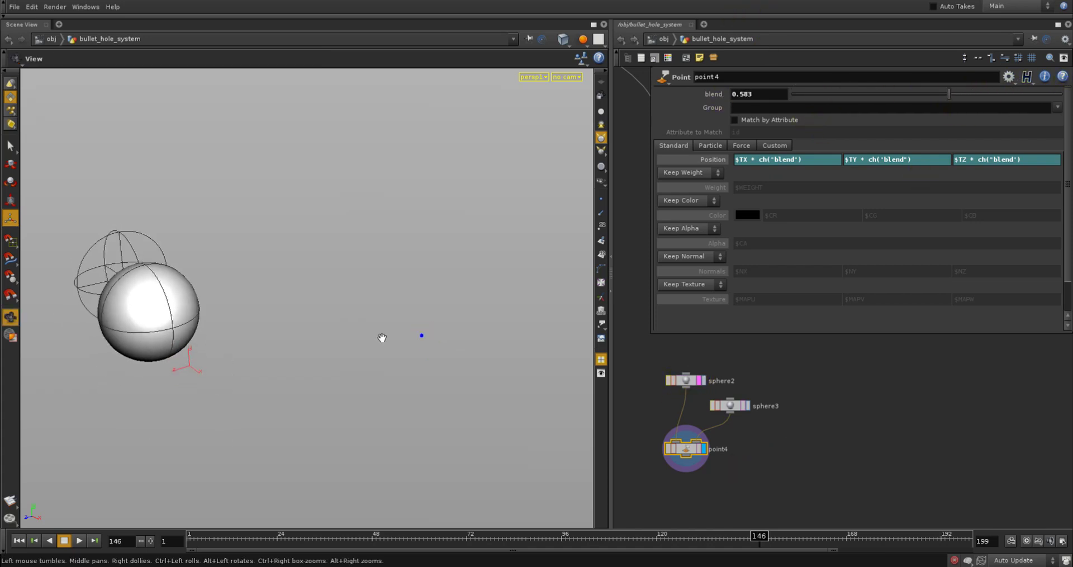
{"action": "left_click_drag", "start_coordinate": [65, 374], "coordinate": [142, 384], "text": "alt"}
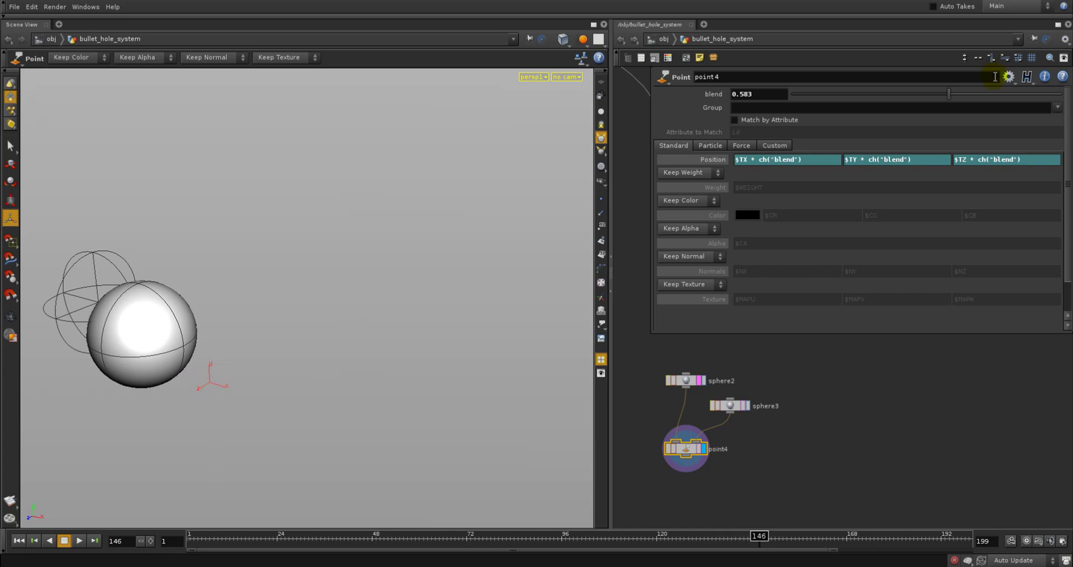
{"action": "left_click_drag", "start_coordinate": [948, 94], "coordinate": [828, 95]}
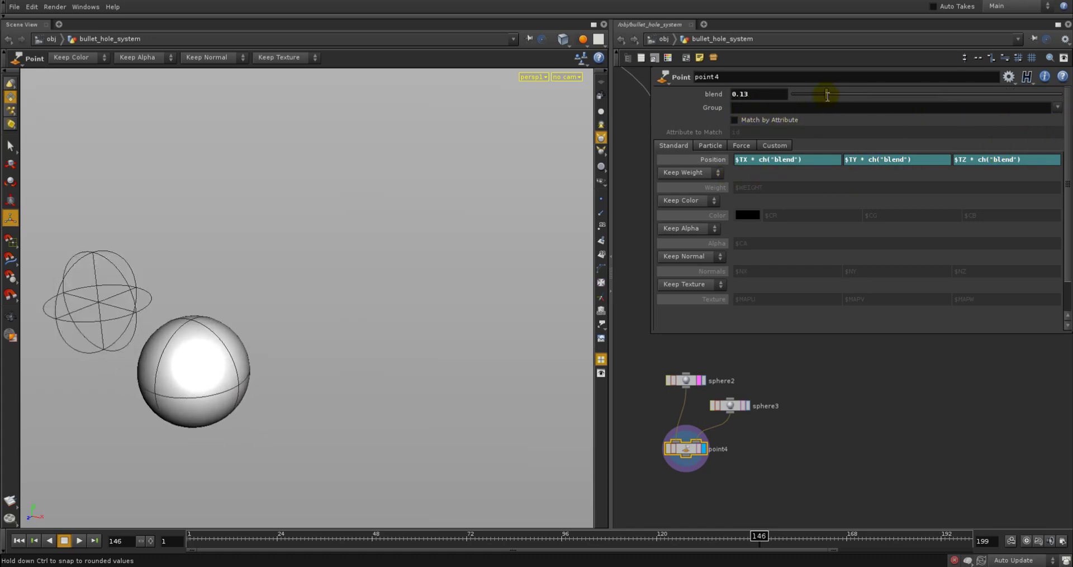
- Change point4's position expressions to the second input's variables: $TX2, $TY2 and $TZ2, each multiplied by ch("blend")
{"action": "left_click", "coordinate": [747, 161]}
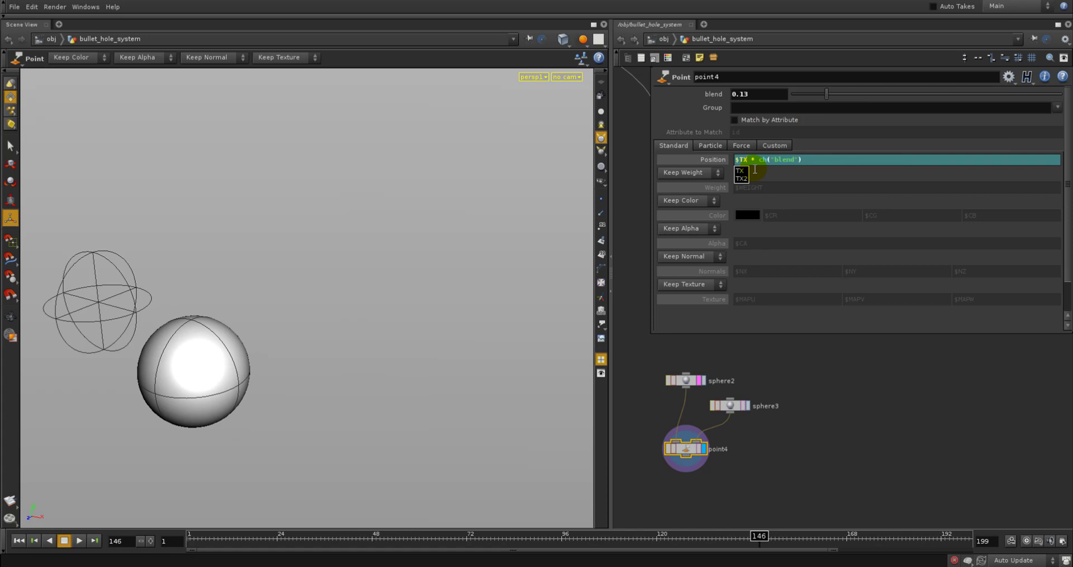
{"action": "type", "text": "2"}
{"action": "key", "text": "Tab"}
{"action": "key", "text": "Left"}
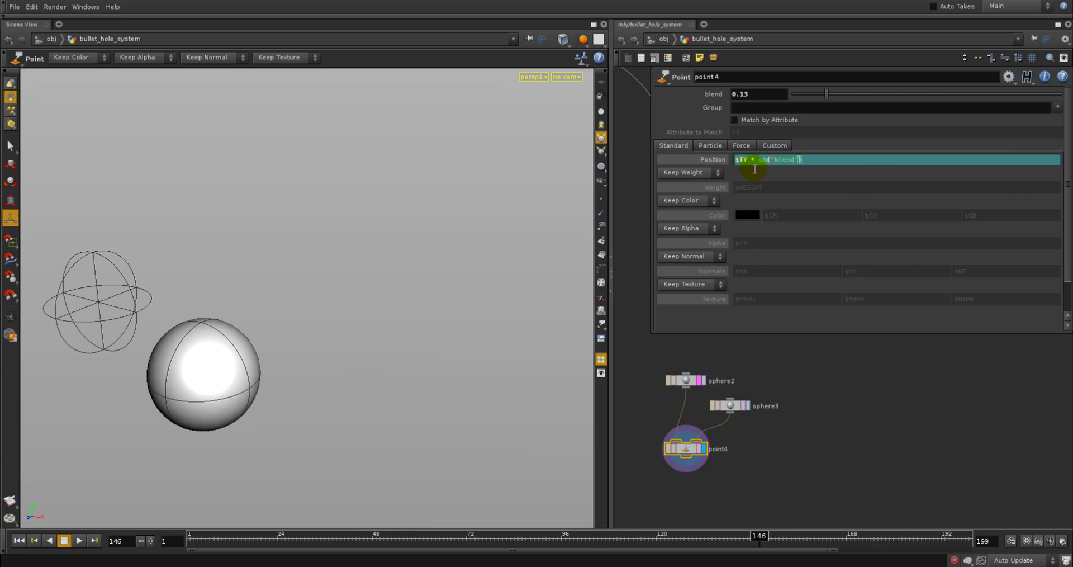
{"action": "type", "text": "2"}
{"action": "key", "text": "Tab"}
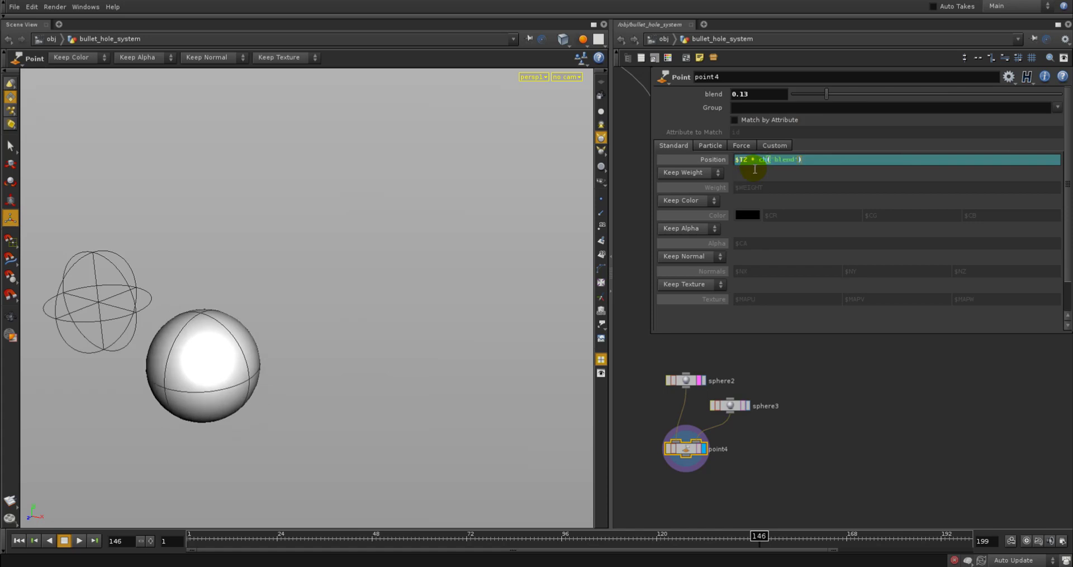
{"action": "type", "text": "2"}
{"action": "key", "text": "Return"}
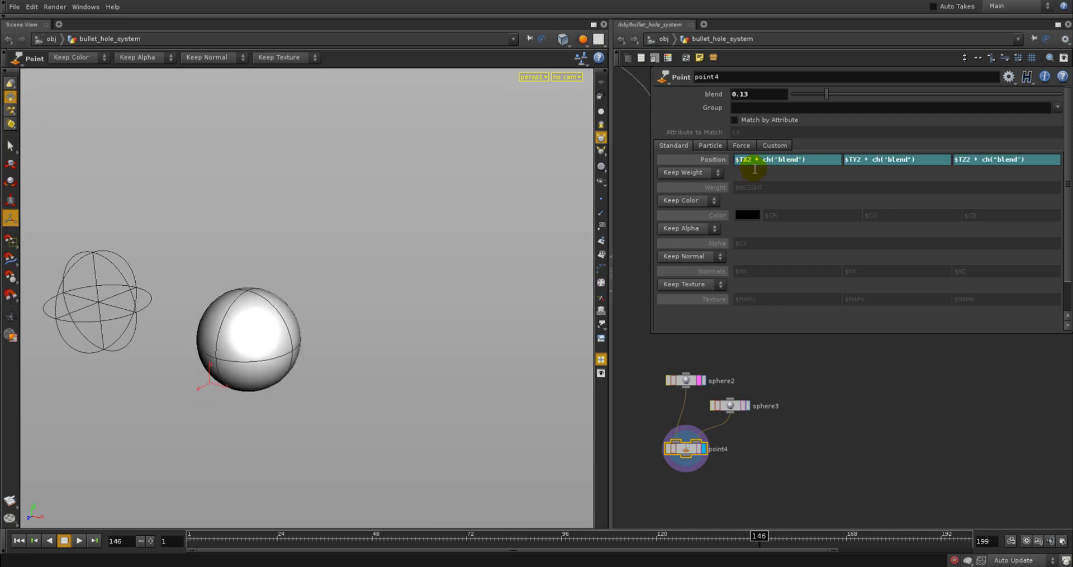
- Template sphere3 instead of sphere2 and set point4's blend to 0.264
{"action": "left_click", "coordinate": [742, 406]}
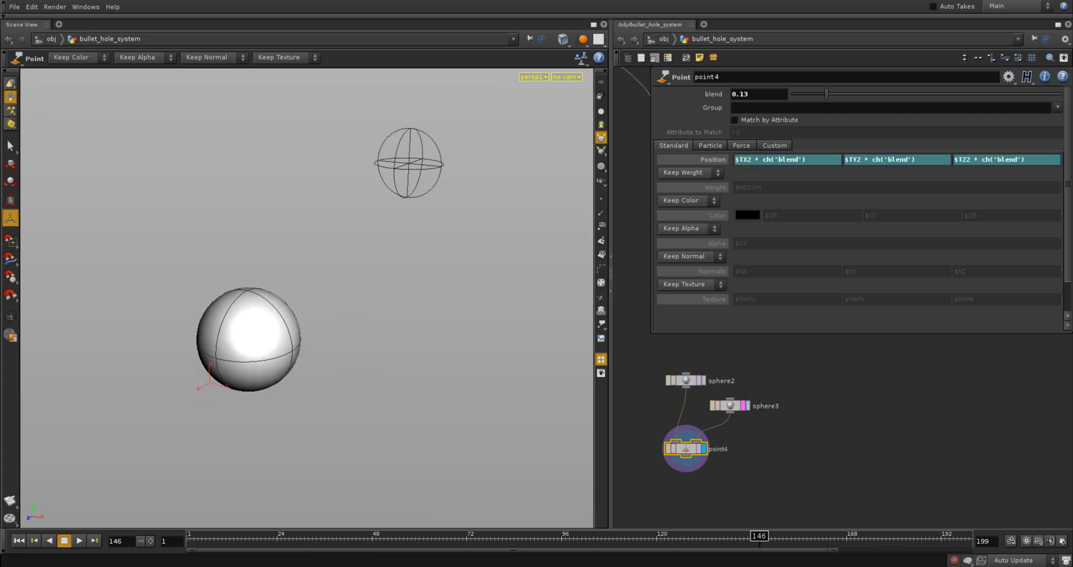
{"action": "left_click_drag", "start_coordinate": [821, 89], "coordinate": [857, 151]}
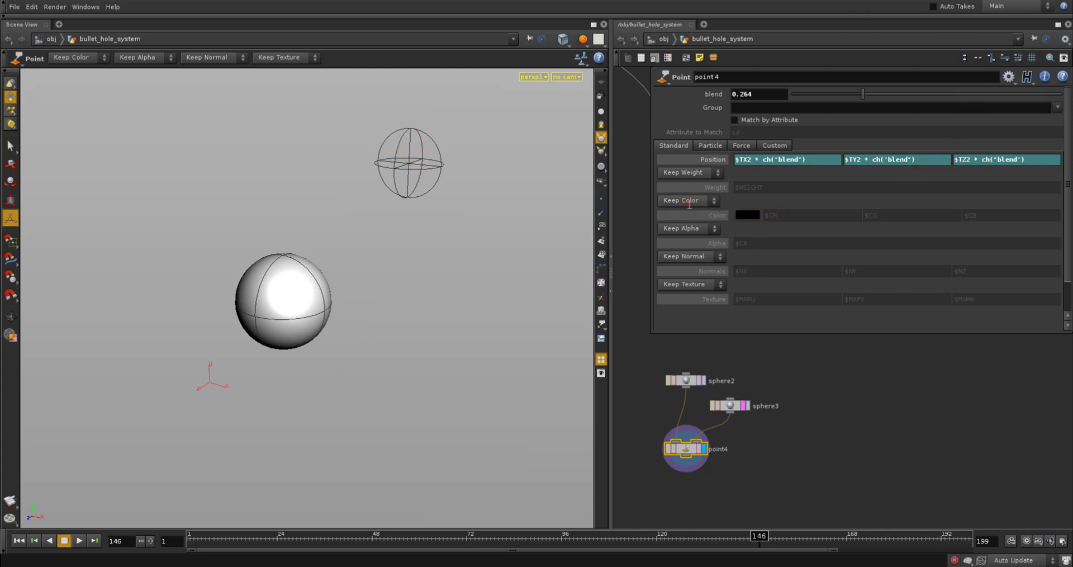
- Set point4 to Add Color and delete the expression channel from its red color component
{"action": "left_click", "coordinate": [689, 200]}
{"action": "left_click", "coordinate": [689, 224]}
{"action": "double_click", "coordinate": [771, 215]}
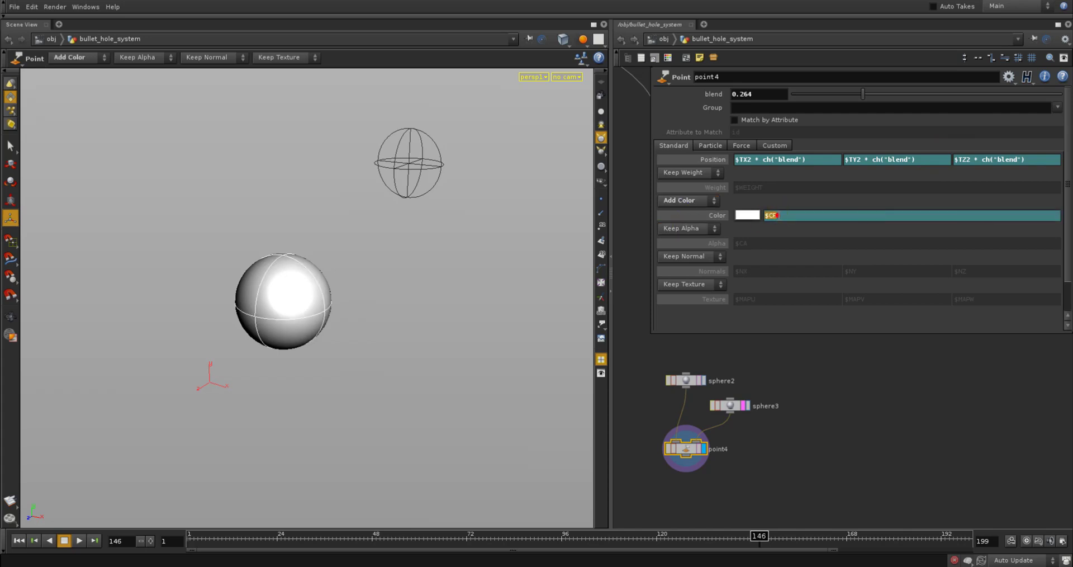
{"action": "right_click", "coordinate": [772, 219]}
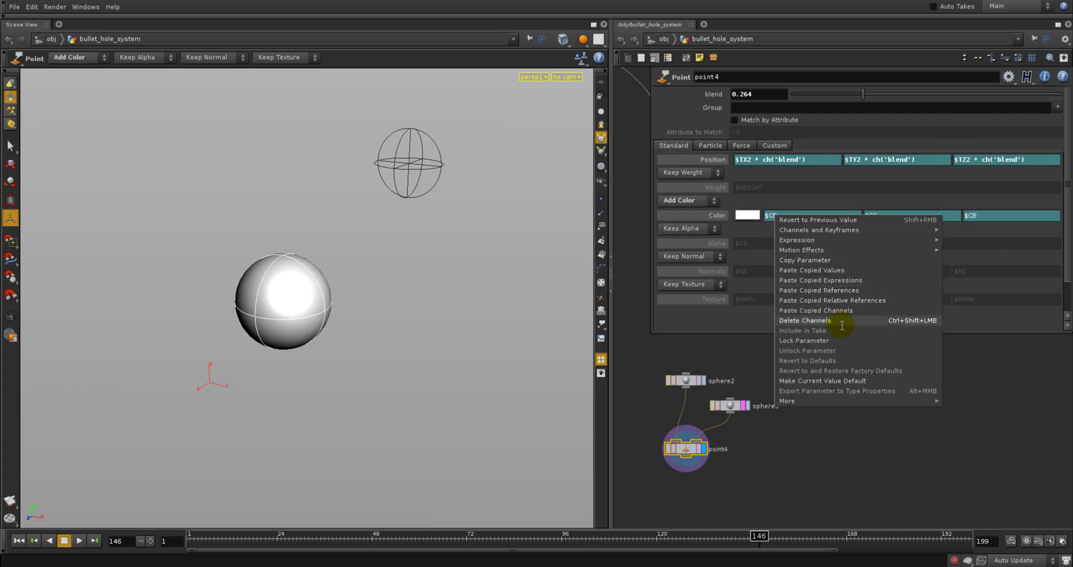
{"action": "left_click", "coordinate": [842, 323]}
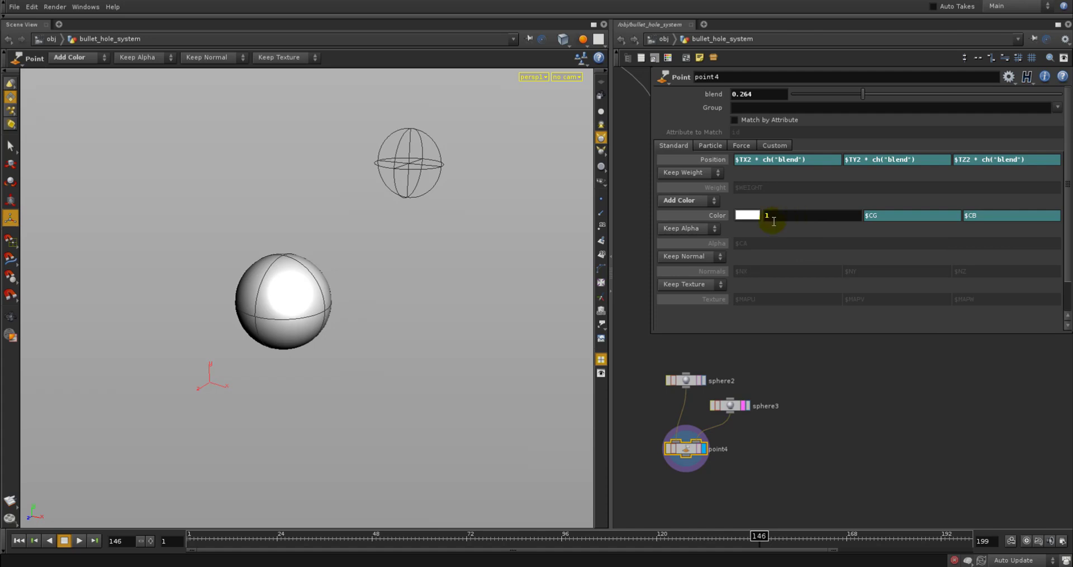
- Copy point4's red component as a relative reference into green and make the expression 1-ch("diffr")
{"action": "right_click", "coordinate": [778, 218]}
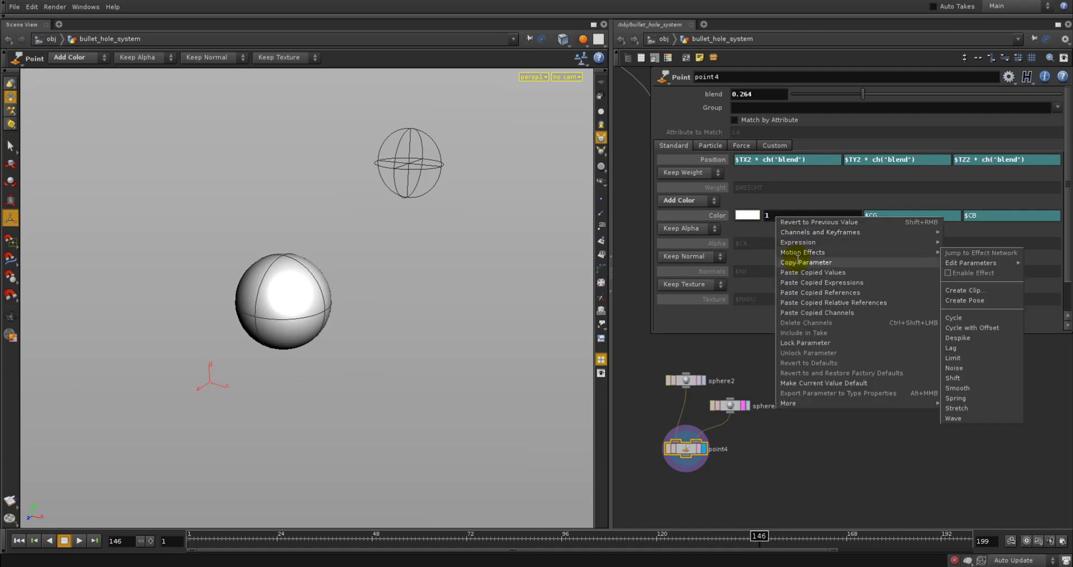
{"action": "left_click", "coordinate": [803, 263]}
{"action": "right_click", "coordinate": [792, 219]}
{"action": "left_click", "coordinate": [810, 260]}
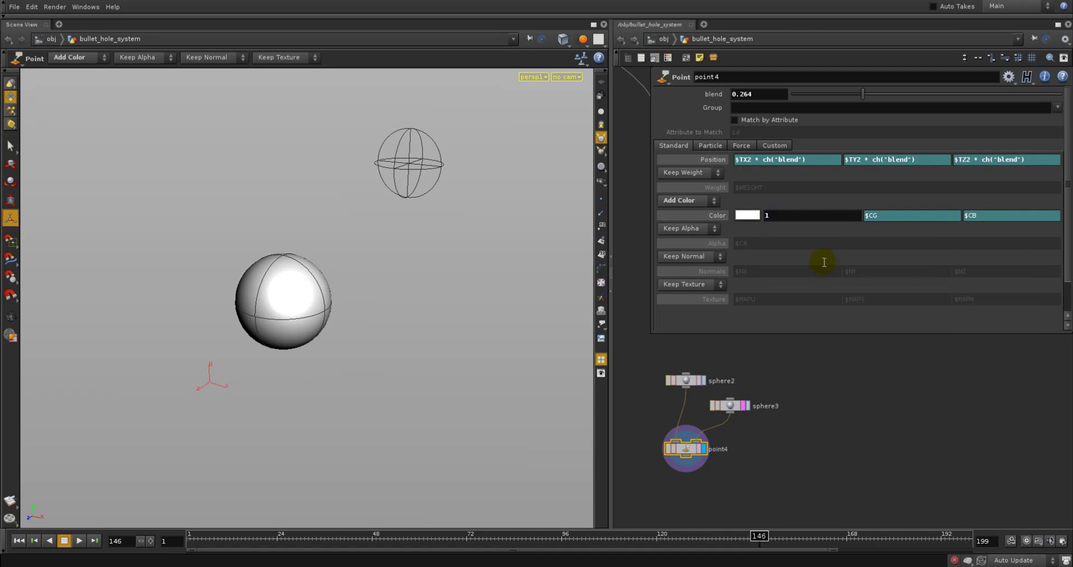
{"action": "right_click", "coordinate": [875, 213]}
{"action": "left_click", "coordinate": [916, 300]}
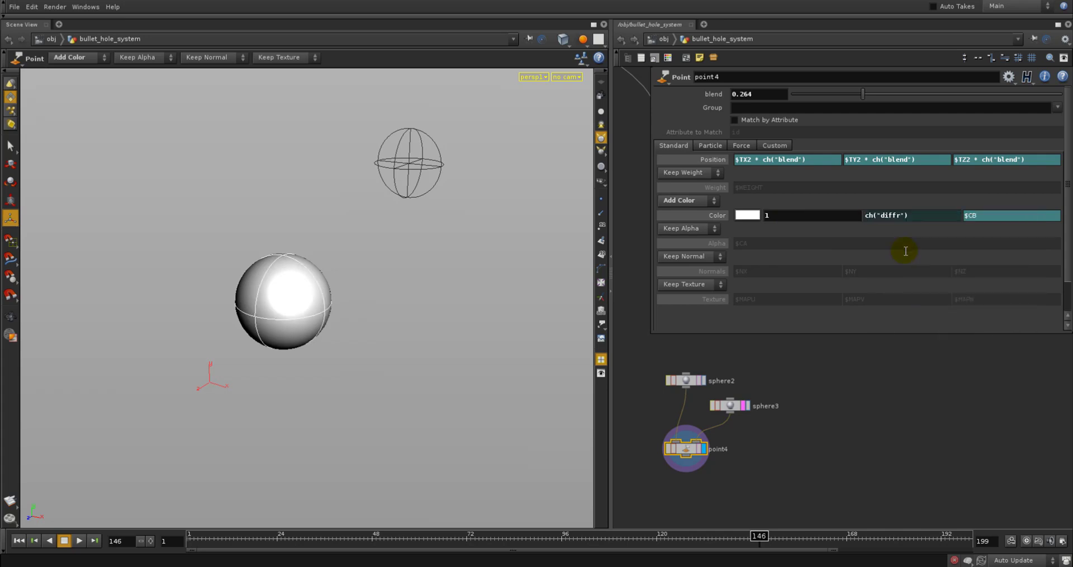
{"action": "left_click", "coordinate": [866, 216]}
{"action": "type", "text": "1-"}
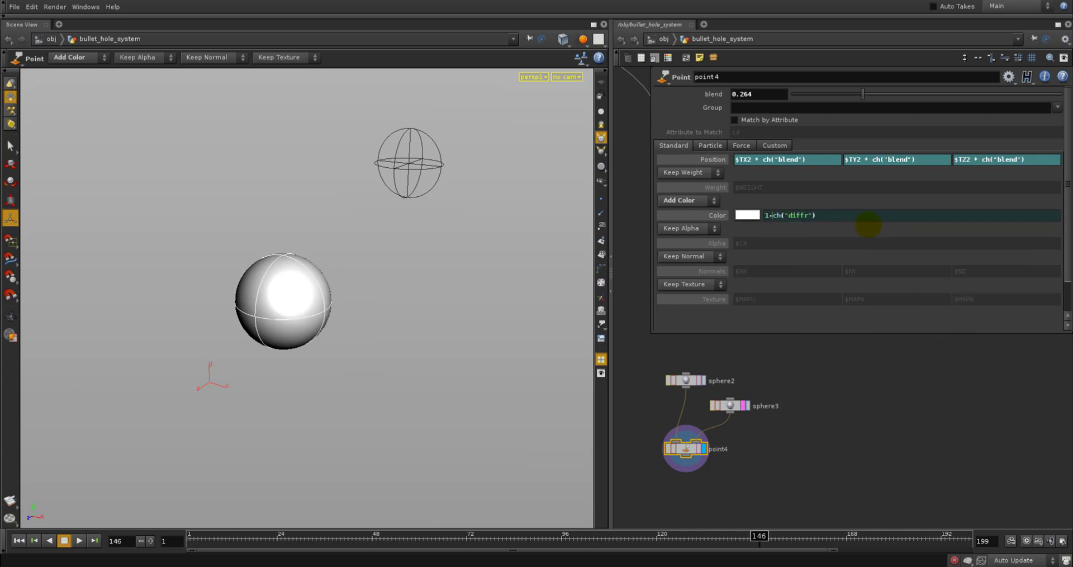
{"action": "key", "text": "Return"}
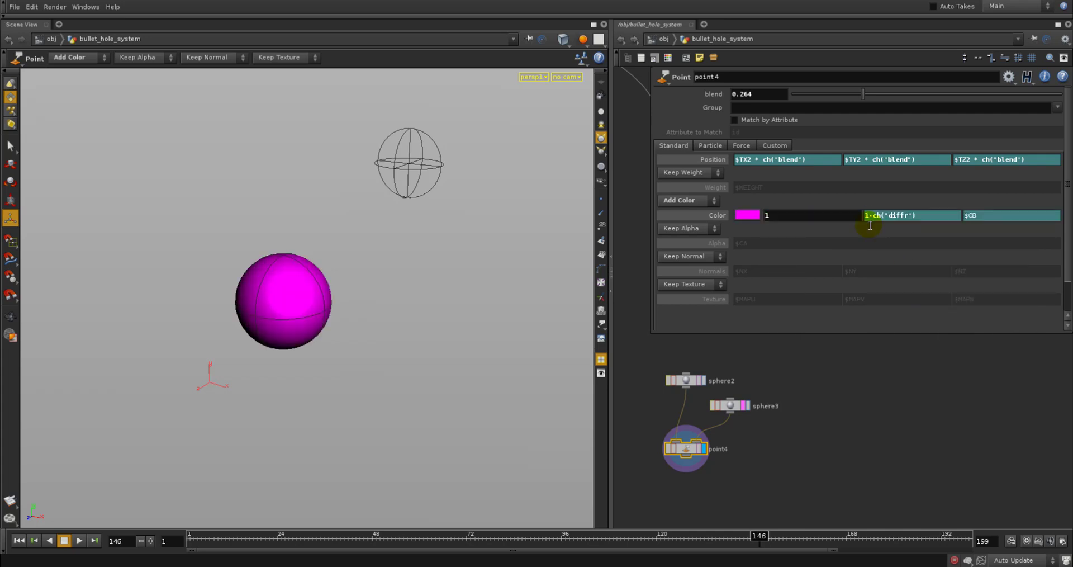
- Show point4's color channels as evaluated values and set the red component to 0.2
{"action": "left_click", "coordinate": [717, 216]}
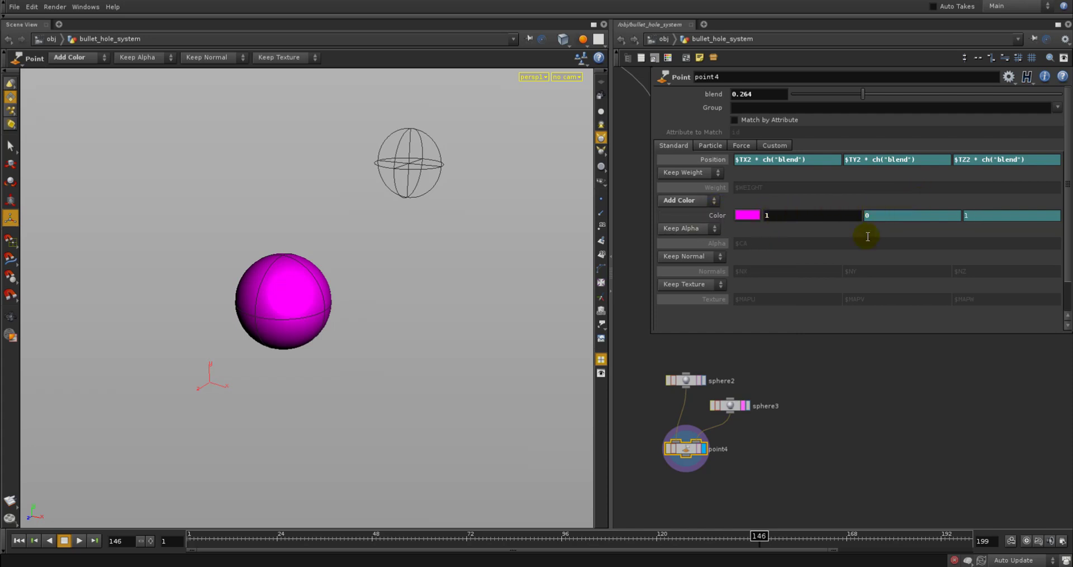
{"action": "middle_click_drag", "start_coordinate": [802, 213], "coordinate": [864, 229]}
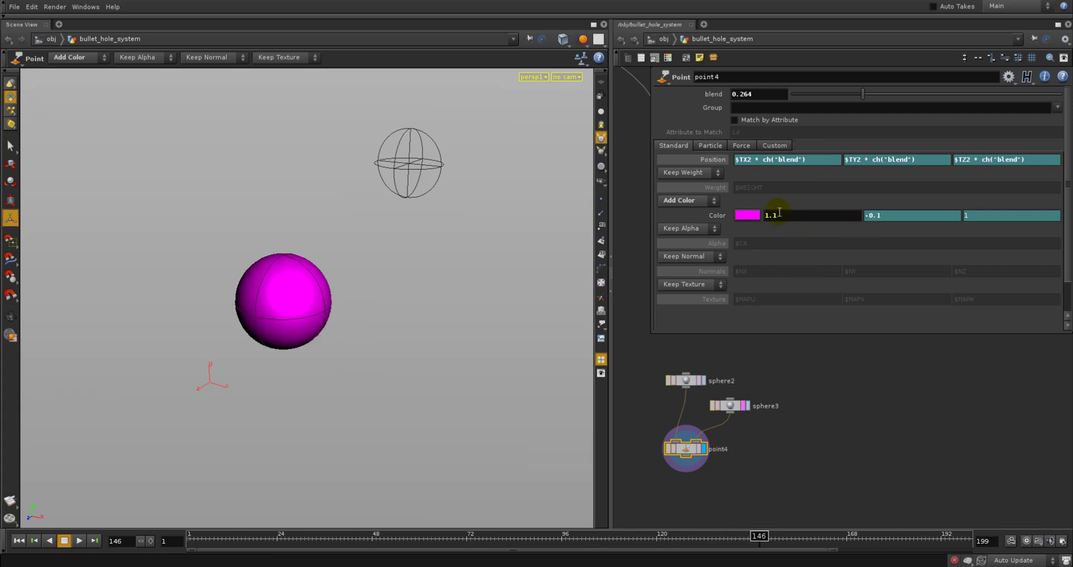
{"action": "middle_click_drag", "start_coordinate": [779, 213], "coordinate": [747, 249]}
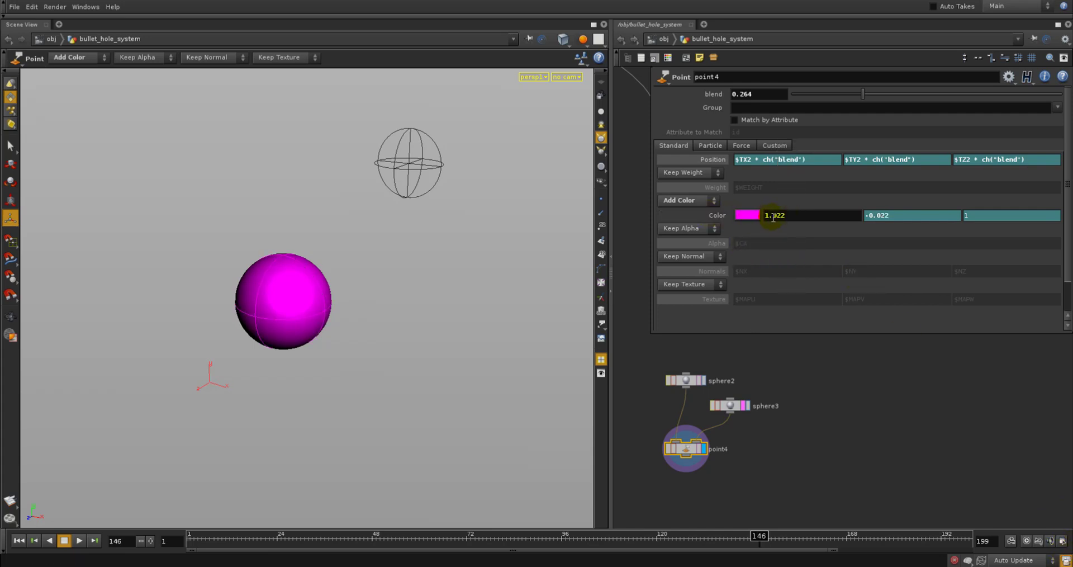
{"action": "middle_click_drag", "start_coordinate": [773, 218], "coordinate": [769, 258]}
{"action": "double_click", "coordinate": [792, 217]}
{"action": "type", "text": ".2"}
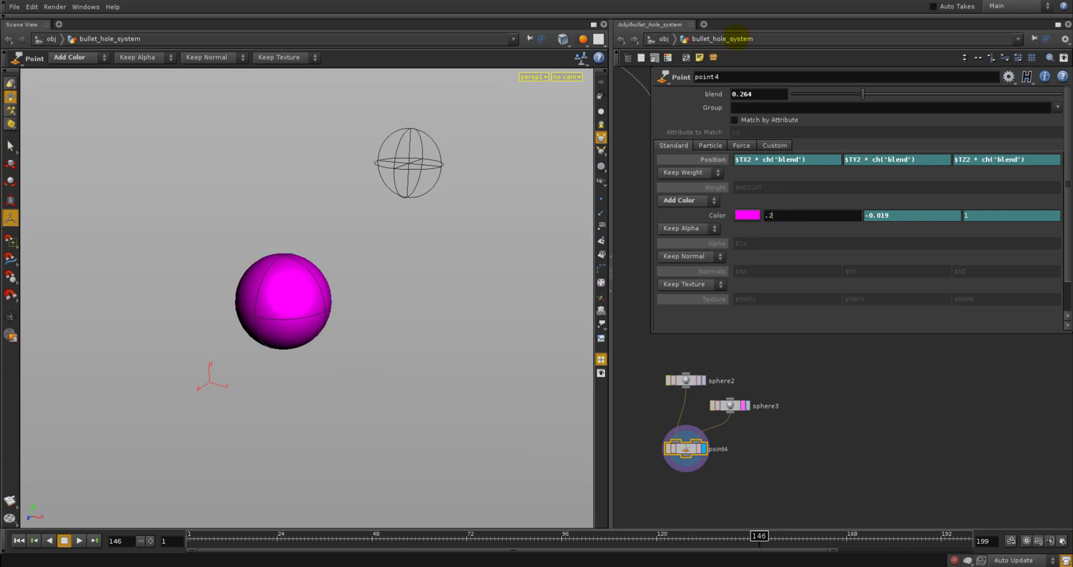
{"action": "key", "text": "Return"}
- Try a red value of 0.3 on point4, and set red to 0.5
{"action": "double_click", "coordinate": [778, 218]}
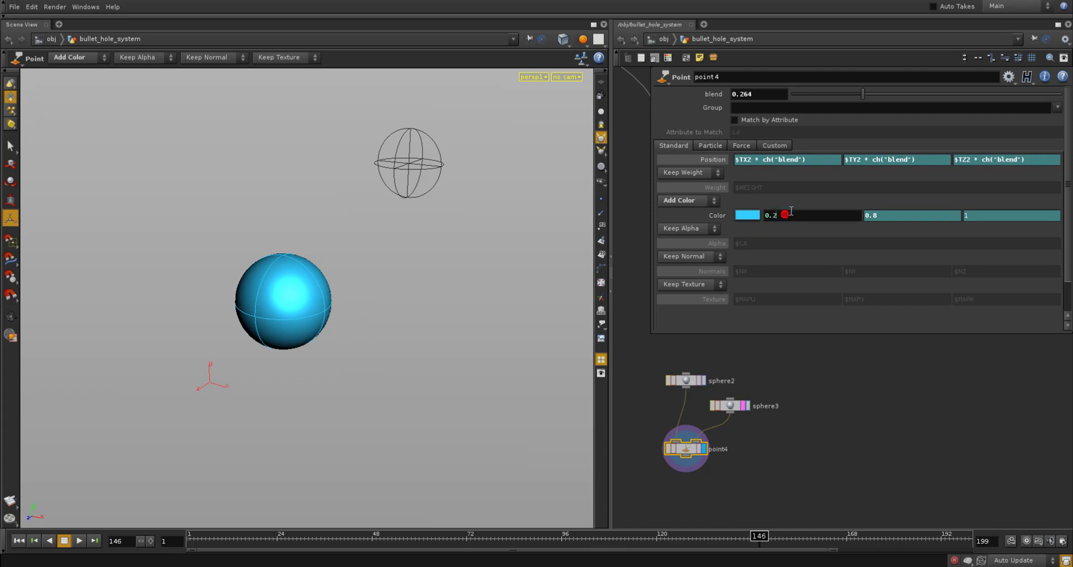
{"action": "type", "text": "0.3"}
{"action": "key", "text": "Return"}
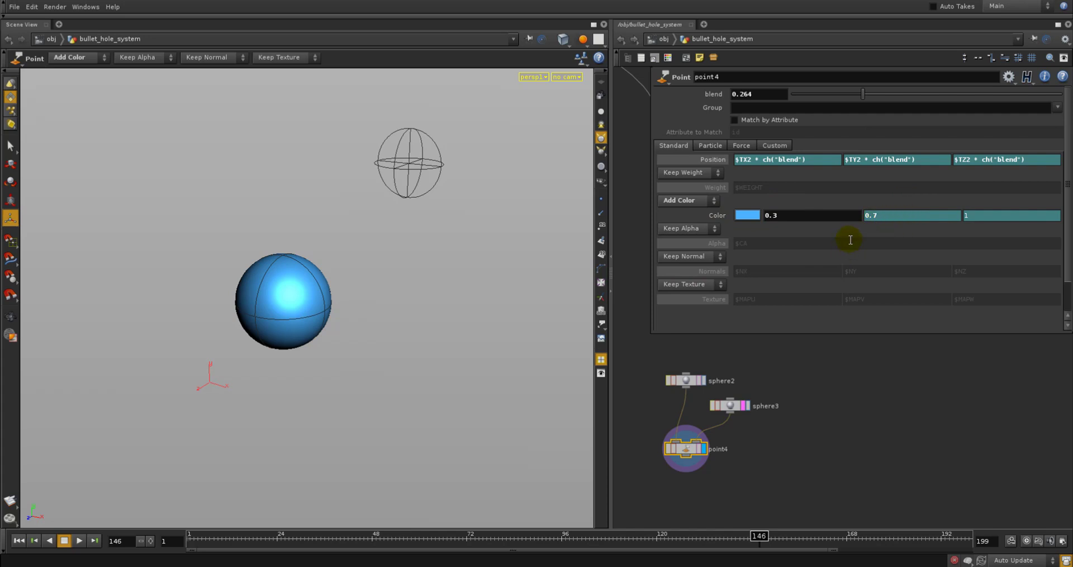
{"action": "left_click", "coordinate": [811, 218]}
{"action": "key", "text": "BackSpace"}
{"action": "type", "text": "5"}
{"action": "key", "text": "Return"}
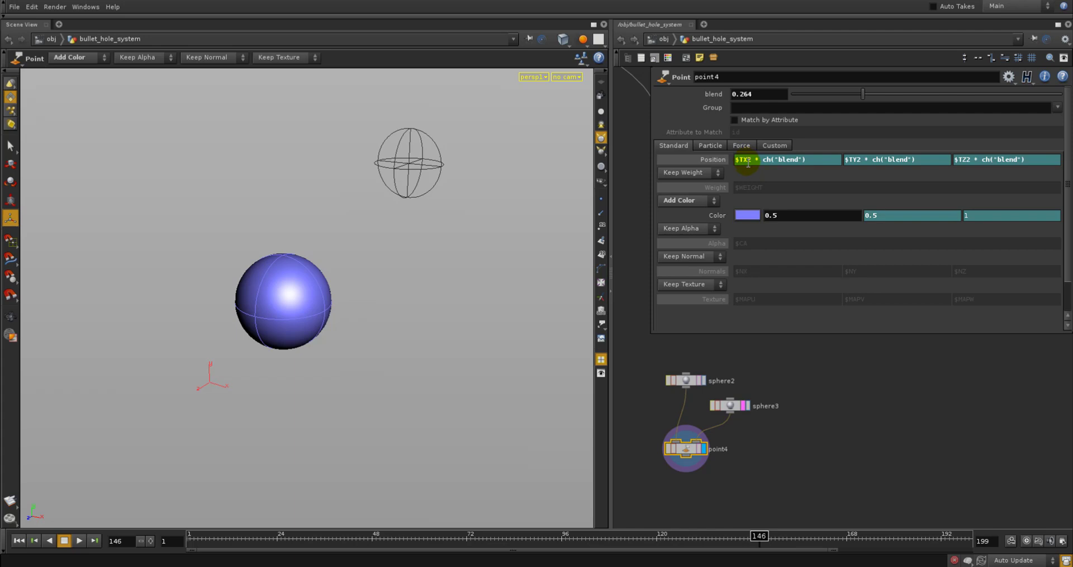
- Shift the sphere2 node away from sphere3 in the network and inspect both spheres' parameters
{"action": "left_click_drag", "start_coordinate": [696, 381], "coordinate": [682, 374]}
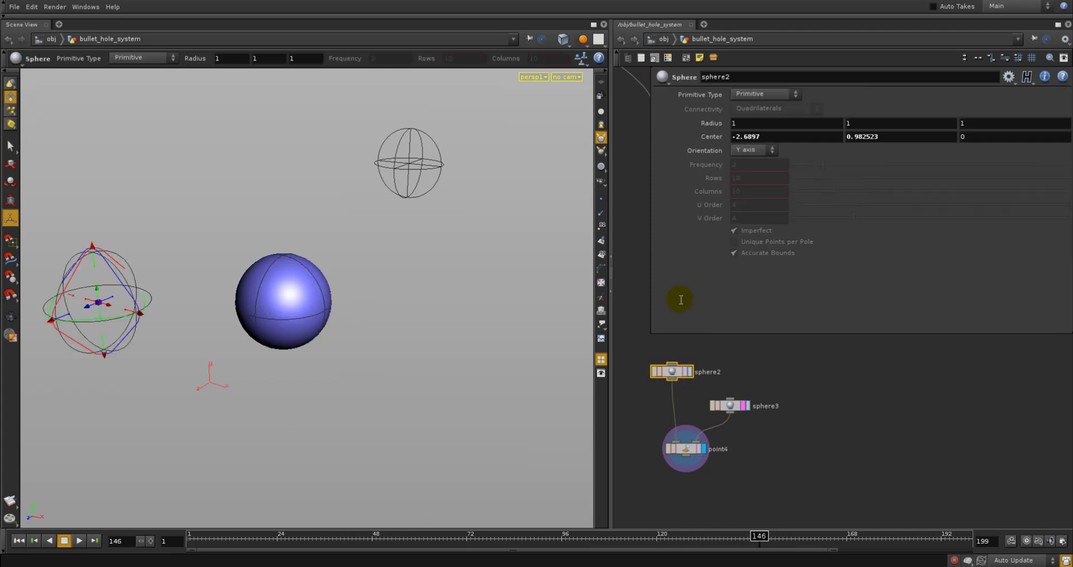
{"action": "left_click", "coordinate": [725, 406]}
{"action": "left_click", "coordinate": [722, 403]}
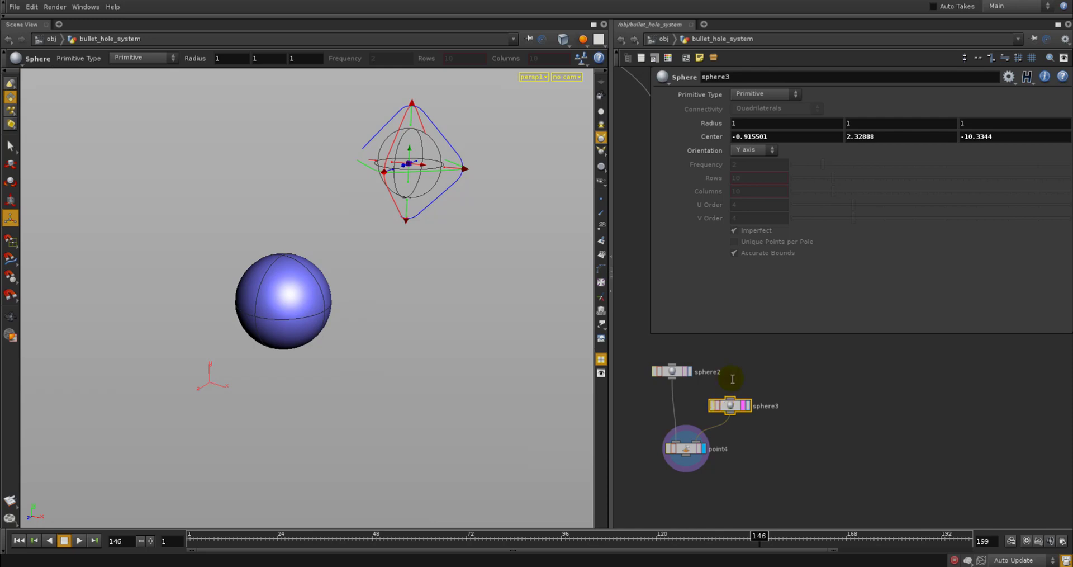
- Rewrite point4's X position as a two-input blend: $TX * (1-ch("blend")) + $TX2 * ch("blend")
{"action": "left_click", "coordinate": [685, 447]}
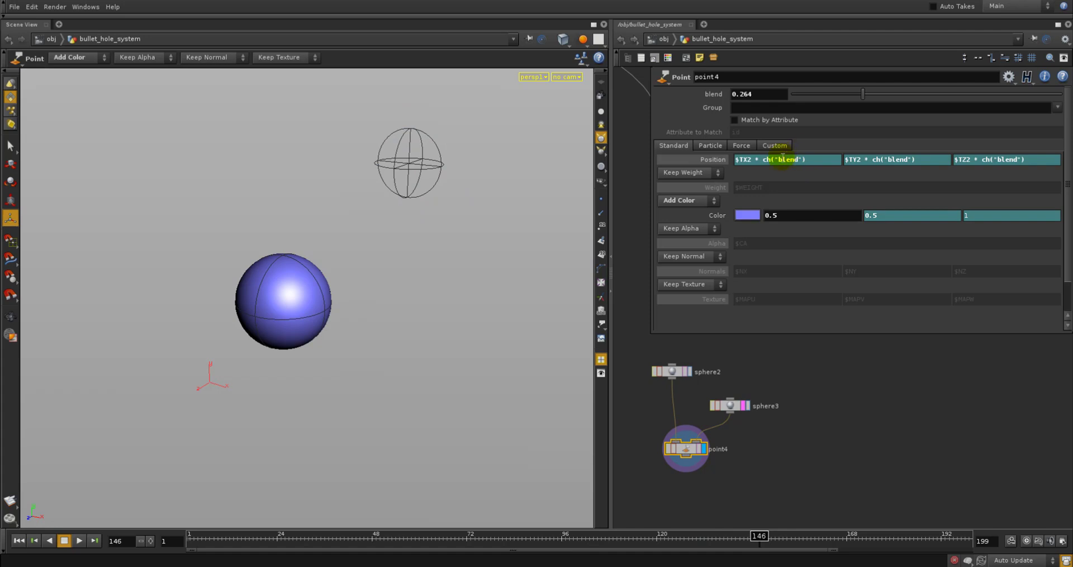
{"action": "left_click", "coordinate": [756, 159]}
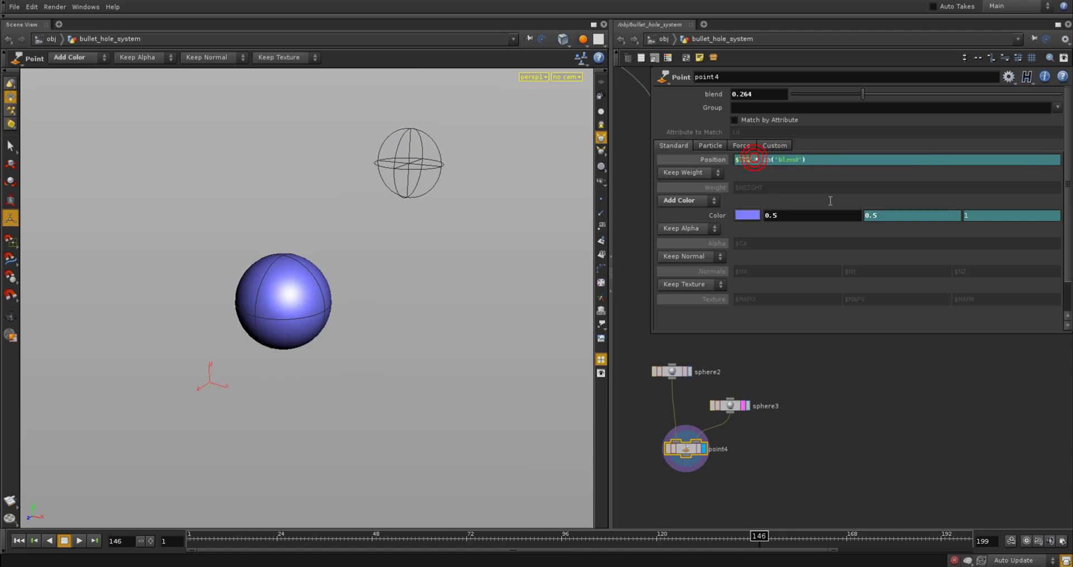
{"action": "key", "text": "BackSpace"}
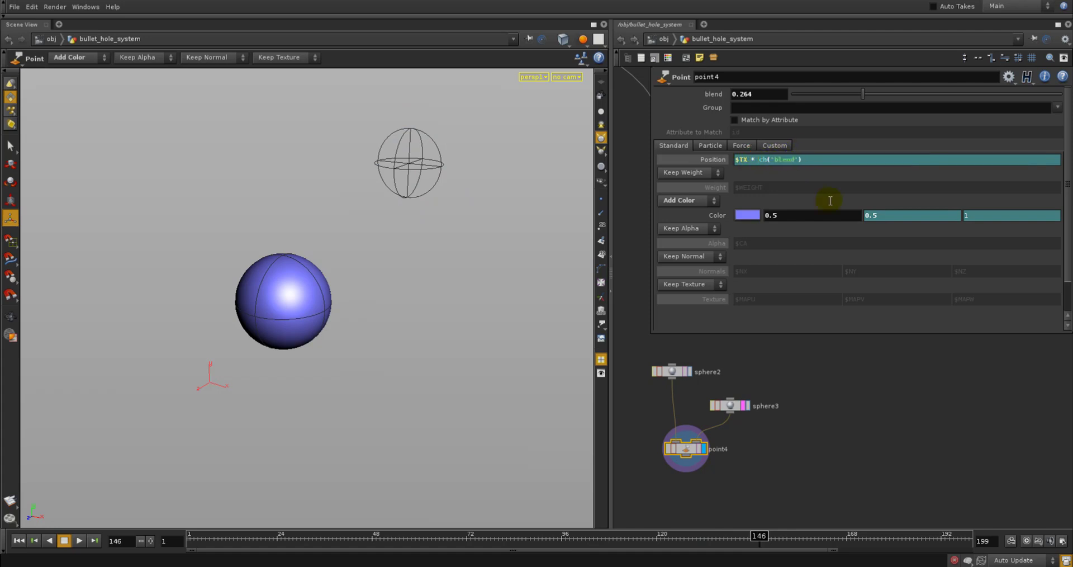
{"action": "type", "text": "1-"}
{"action": "key", "text": "Left"}
{"action": "key", "text": "Left"}
{"action": "type", "text": "("}
{"action": "type", "text": "TX2 * ch(\"blend"}
{"action": "key", "text": "Return"}
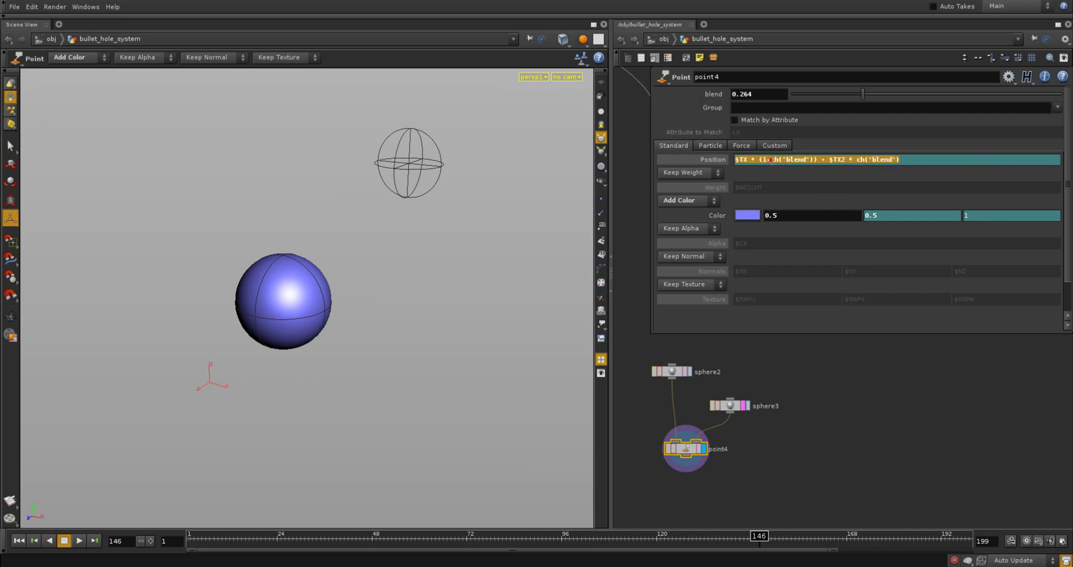
- Copy the X blend expression into point4's Y and Z positions, substituting $TY and $TY2, and $TZ and $TZ2
{"action": "left_click", "coordinate": [772, 160]}
{"action": "double_click", "coordinate": [771, 159]}
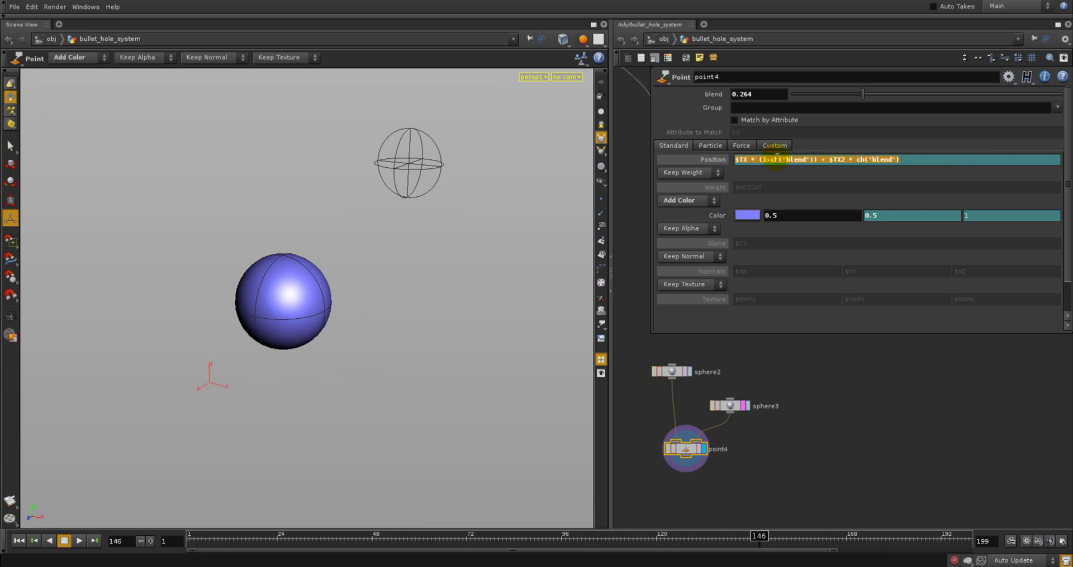
{"action": "key", "text": "ctrl+z"}
{"action": "key", "text": "ctrl+z"}
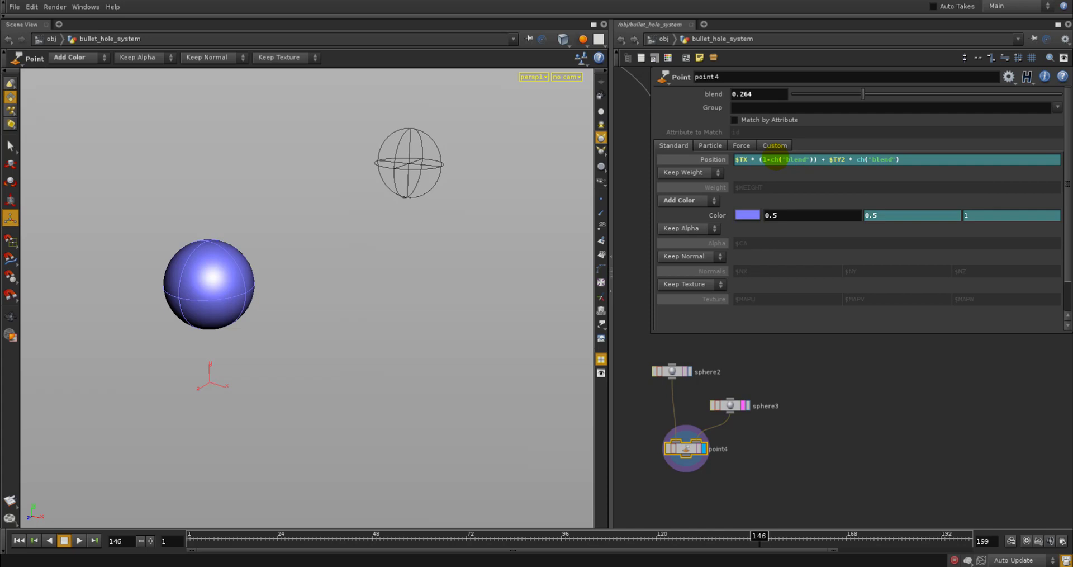
{"action": "key", "text": "Tab"}
{"action": "key", "text": "ctrl+v"}
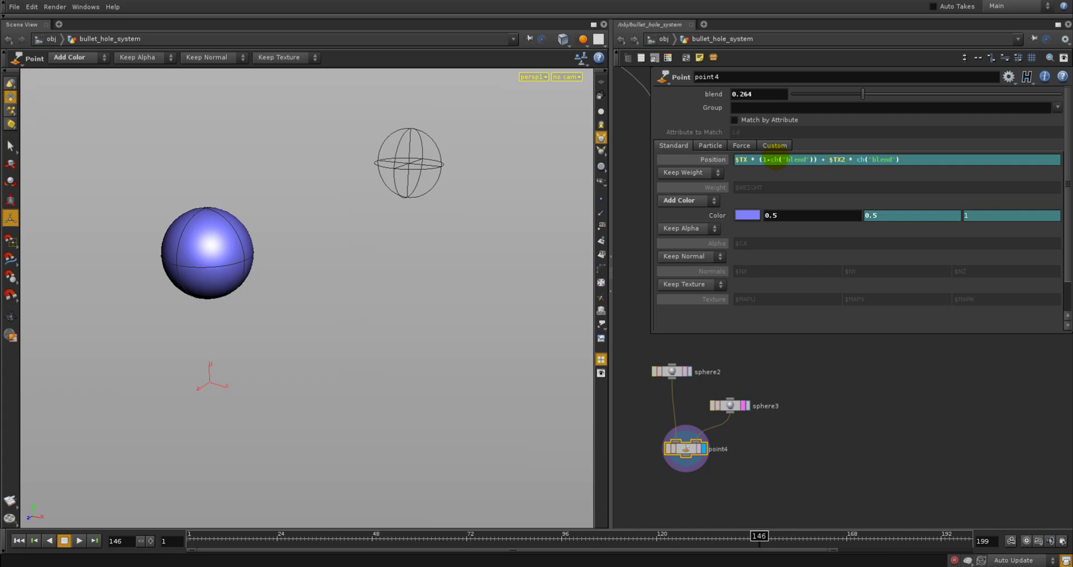
{"action": "key", "text": "BackSpace"}
{"action": "type", "text": "Z"}
{"action": "key", "text": "Return"}
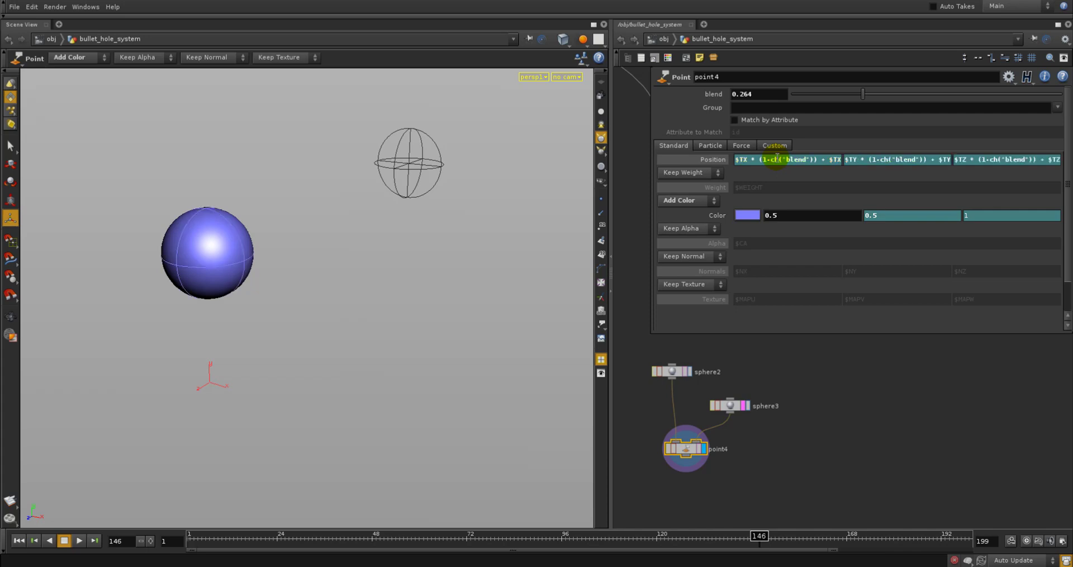
- Set point4's blend to 0.56 and template sphere2 alongside sphere3
{"action": "left_click_drag", "start_coordinate": [861, 93], "coordinate": [942, 94]}
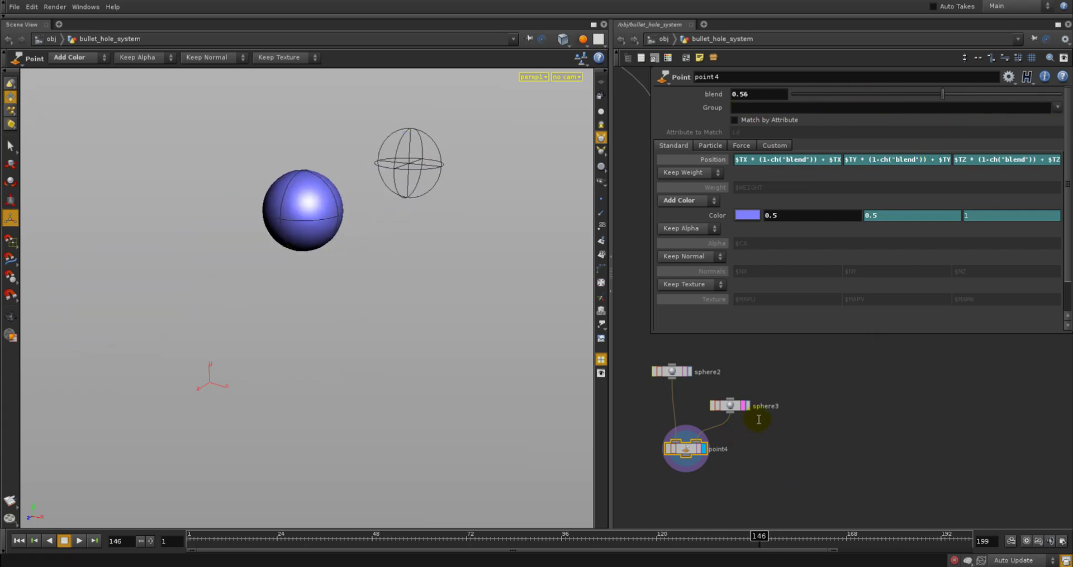
{"action": "left_click_drag", "start_coordinate": [759, 419], "coordinate": [670, 364]}
{"action": "left_click", "coordinate": [685, 373]}
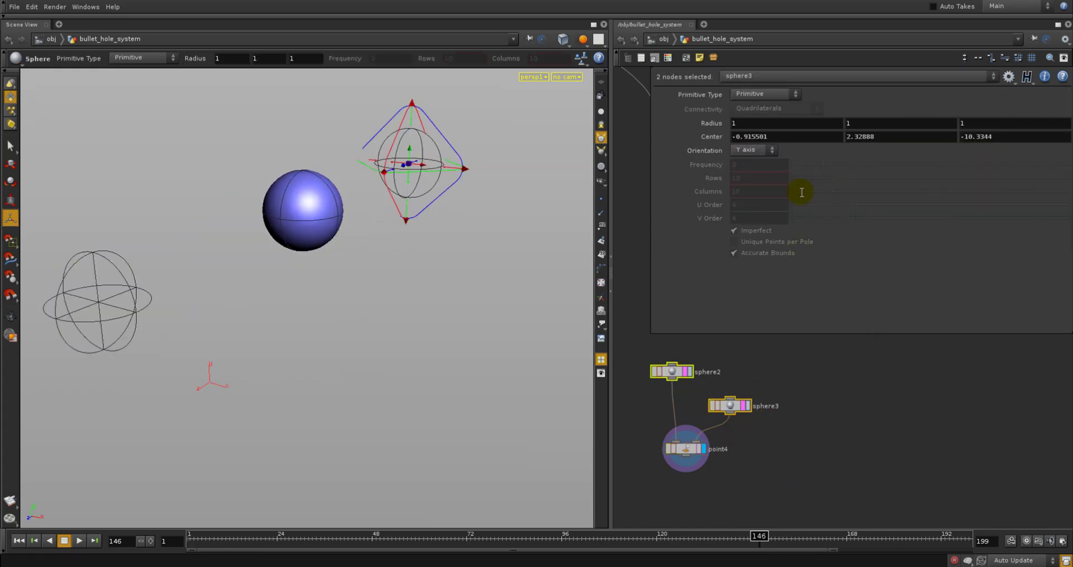
- Lower point4's blend to bring the result closer to sphere2, and move sphere3 along X to a center of about 0.042
{"action": "left_click", "coordinate": [692, 447]}
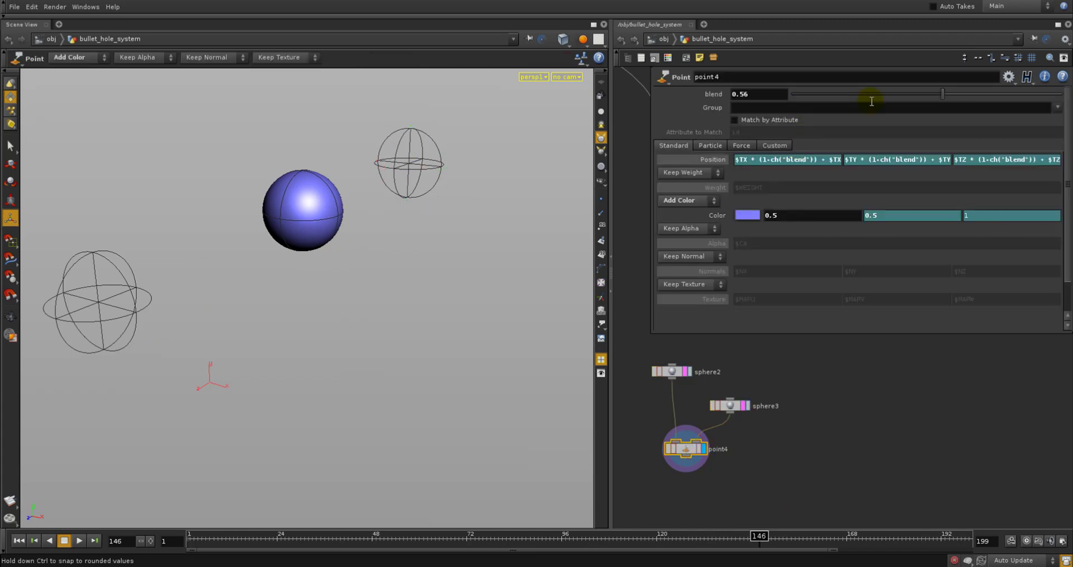
{"action": "left_click_drag", "start_coordinate": [870, 98], "coordinate": [845, 103]}
{"action": "left_click", "coordinate": [734, 409]}
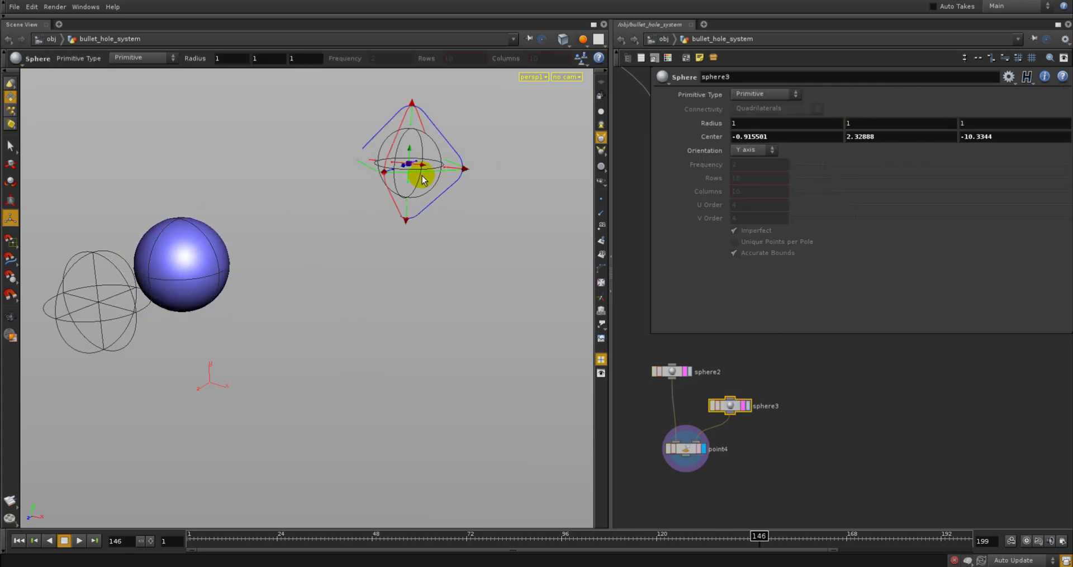
{"action": "left_click_drag", "start_coordinate": [421, 164], "coordinate": [382, 256]}
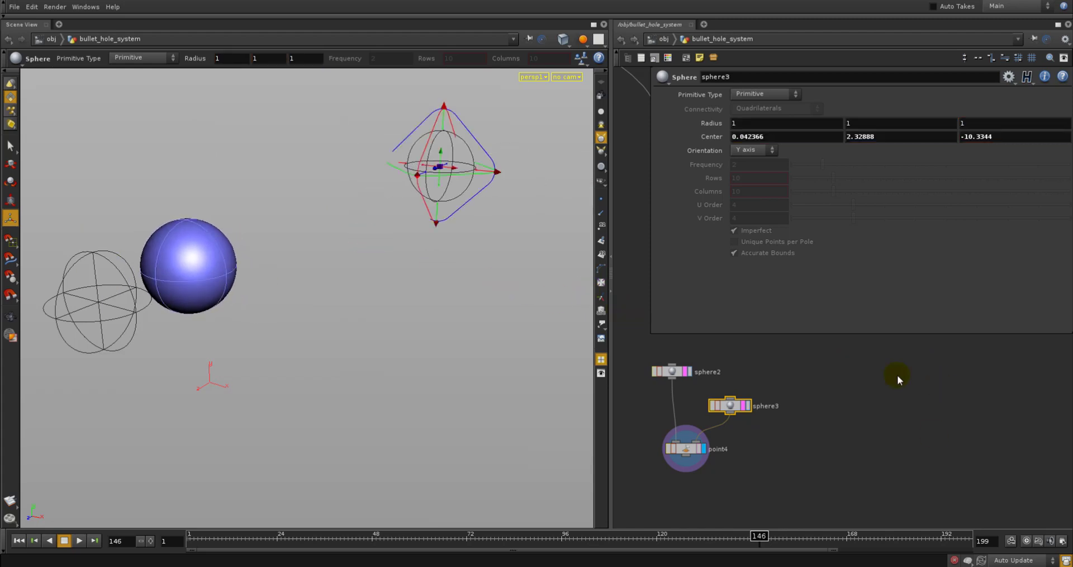
- Return to the wall network and display point3 to view the fractured wall at an angle
{"action": "middle_click_drag", "start_coordinate": [851, 416], "coordinate": [766, 517]}
{"action": "middle_click_drag", "start_coordinate": [794, 402], "coordinate": [832, 426]}
{"action": "scroll", "coordinate": [761, 460], "scroll_direction": "down", "scroll_amount": 1}
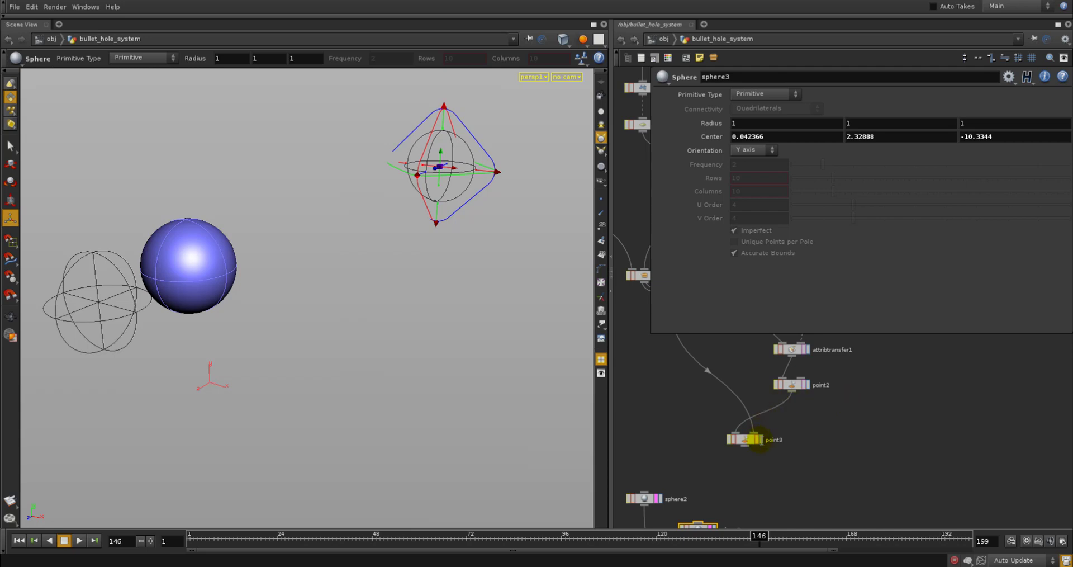
{"action": "left_click", "coordinate": [757, 439]}
{"action": "right_click_drag", "start_coordinate": [269, 295], "coordinate": [537, 290], "text": "alt"}
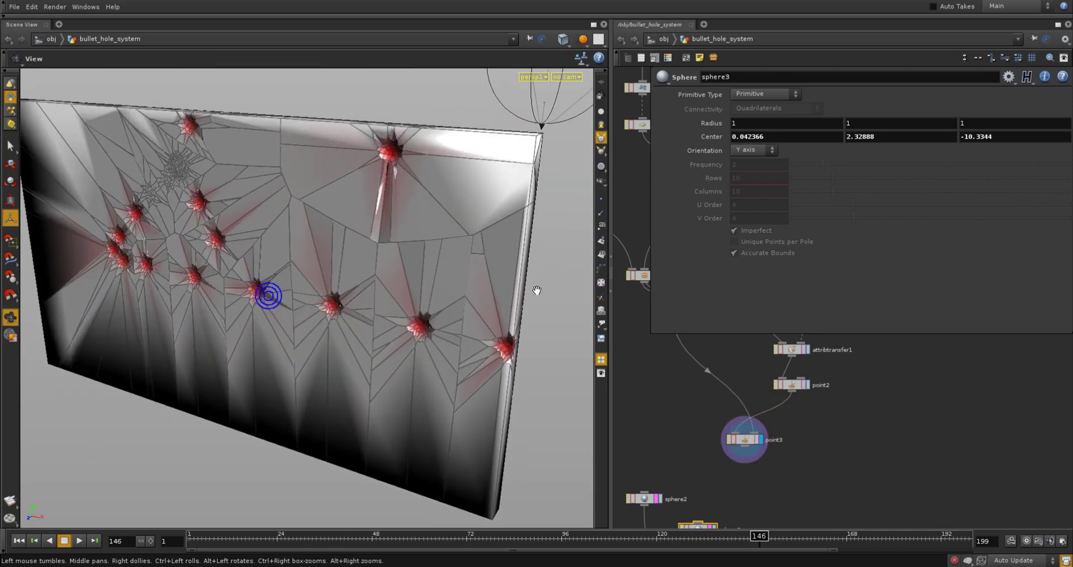
{"action": "left_click_drag", "start_coordinate": [522, 290], "coordinate": [497, 291], "text": "alt"}
- Template voronoifracture1 and xform2 over the displayed wall and examine the bullet holes closely from the side
{"action": "middle_click_drag", "start_coordinate": [633, 378], "coordinate": [669, 502]}
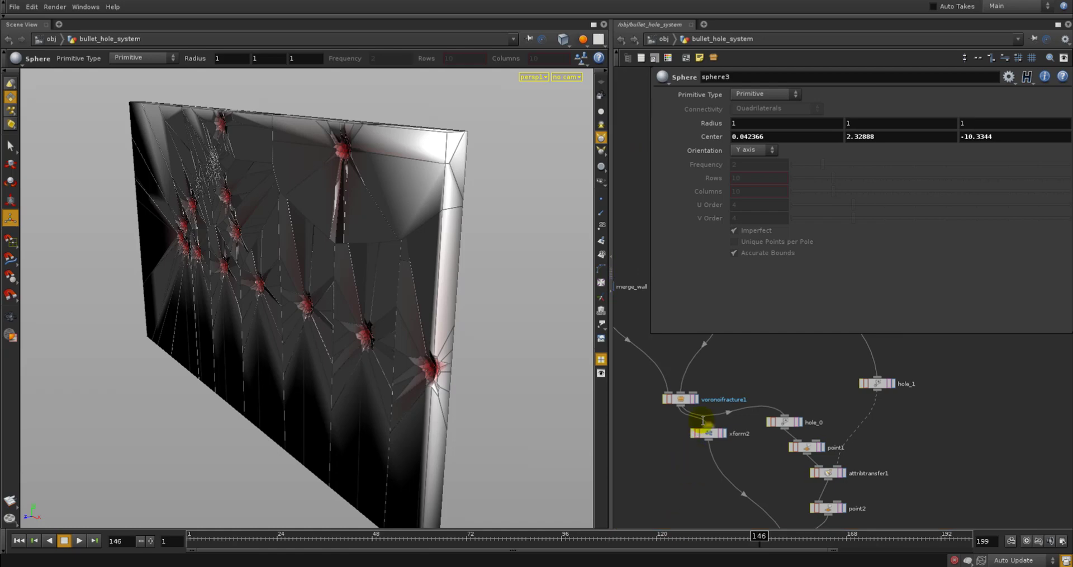
{"action": "left_click", "coordinate": [693, 398]}
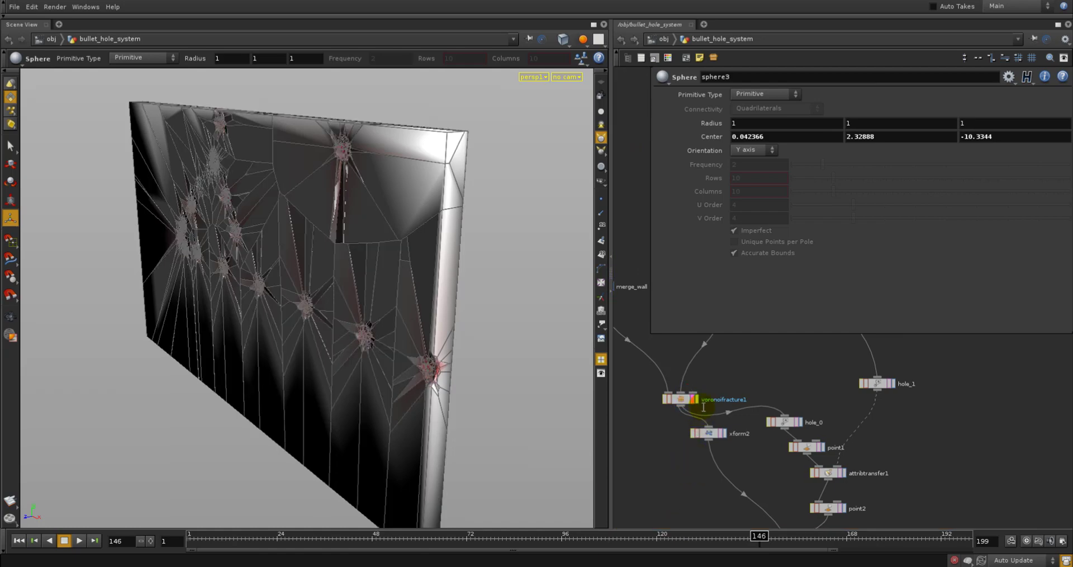
{"action": "left_click", "coordinate": [721, 433]}
{"action": "middle_click_drag", "start_coordinate": [698, 450], "coordinate": [695, 438]}
{"action": "right_click_drag", "start_coordinate": [486, 390], "coordinate": [526, 383], "text": "alt"}
{"action": "left_click_drag", "start_coordinate": [516, 376], "coordinate": [481, 371], "text": "alt"}
{"action": "right_click_drag", "start_coordinate": [471, 376], "coordinate": [514, 377], "text": "alt"}
{"action": "middle_click_drag", "start_coordinate": [514, 377], "coordinate": [388, 290], "text": "alt"}
{"action": "right_click_drag", "start_coordinate": [388, 289], "coordinate": [436, 288], "text": "alt"}
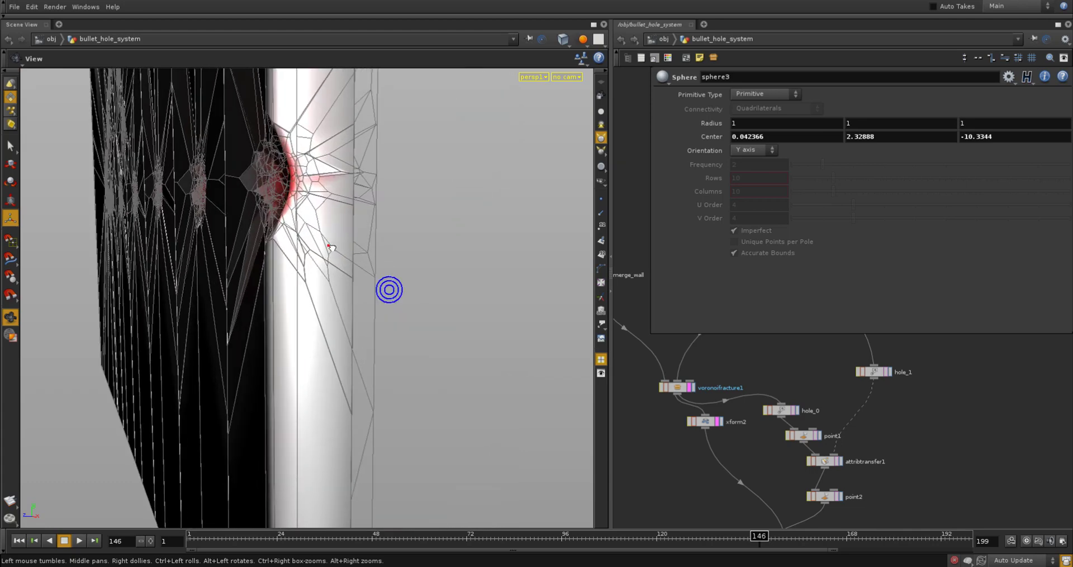
- Shrink the parameter overlay, return to the object level and view the whole fractured wall at an angle
{"action": "left_click_drag", "start_coordinate": [331, 248], "coordinate": [347, 227], "text": "alt"}
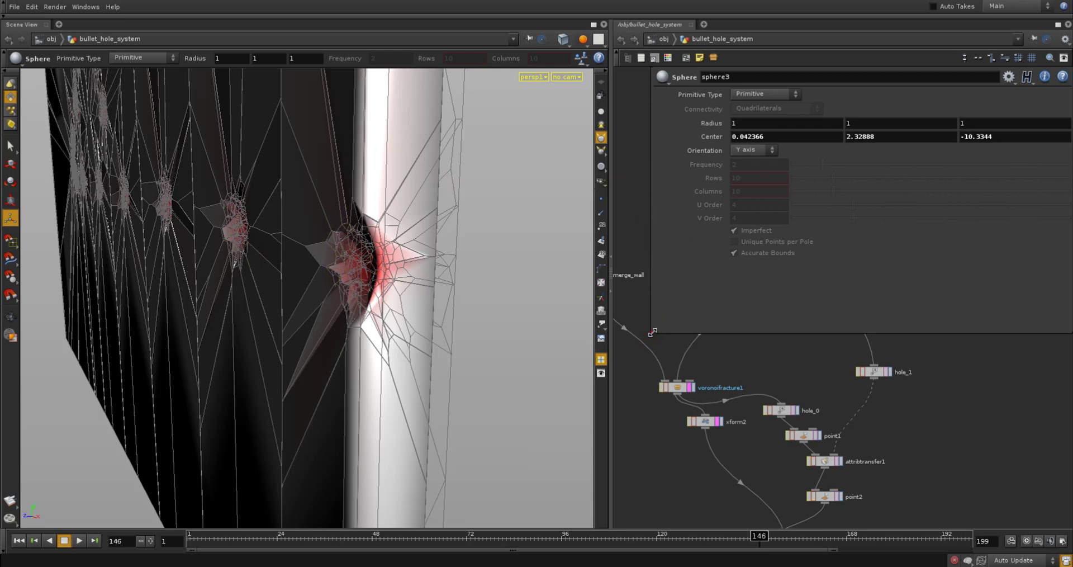
{"action": "left_click_drag", "start_coordinate": [651, 333], "coordinate": [713, 288]}
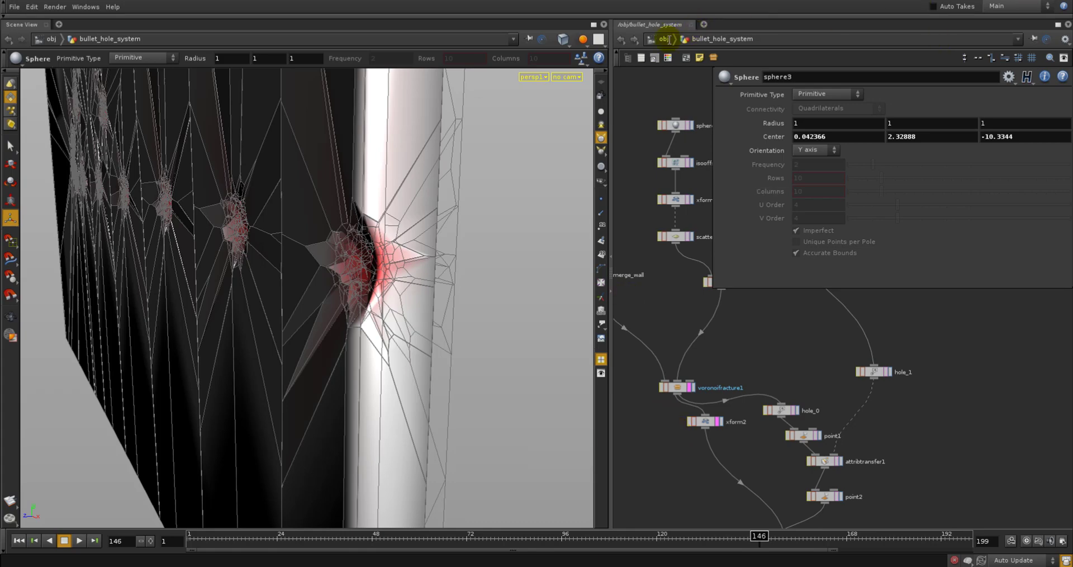
{"action": "left_click", "coordinate": [664, 39]}
{"action": "left_click", "coordinate": [685, 271]}
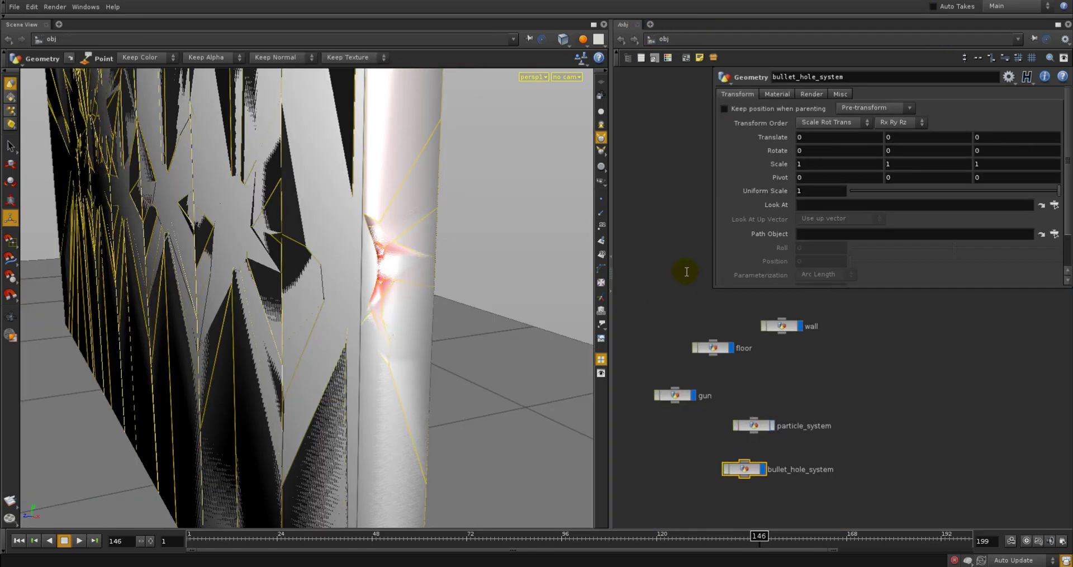
{"action": "key", "text": "Escape"}
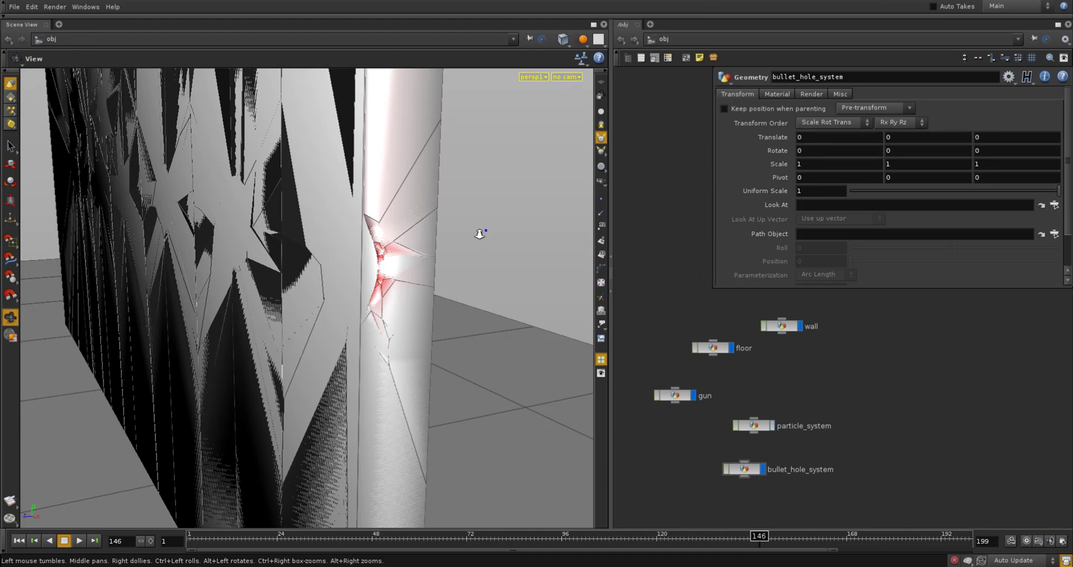
{"action": "left_click_drag", "start_coordinate": [484, 232], "coordinate": [447, 313]}
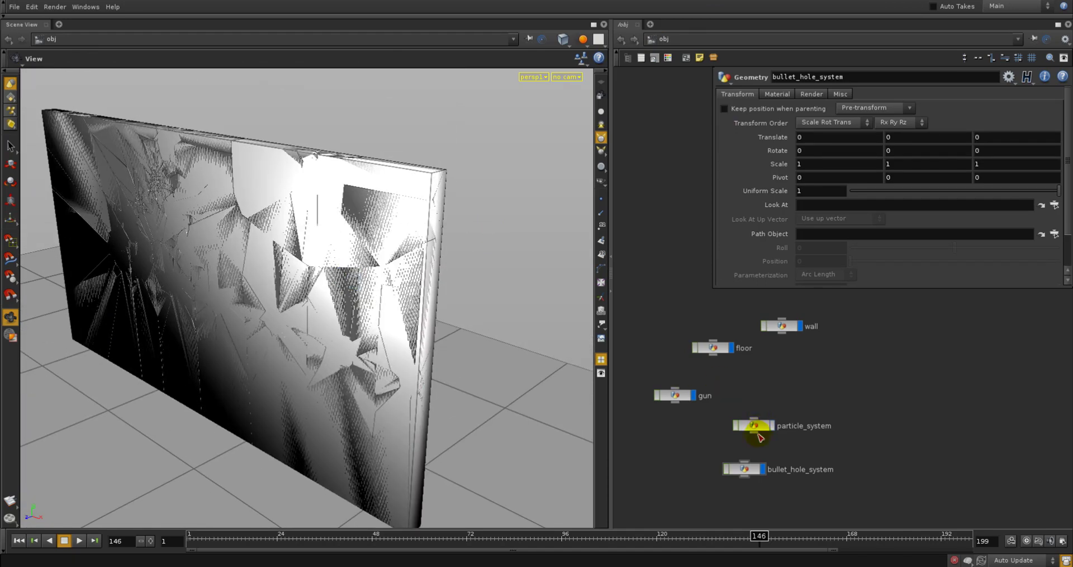
- Hide bullet_hole_system, display particle_system and scrub the timeline to frame 116 with the intact wall in view
{"action": "left_click", "coordinate": [762, 468]}
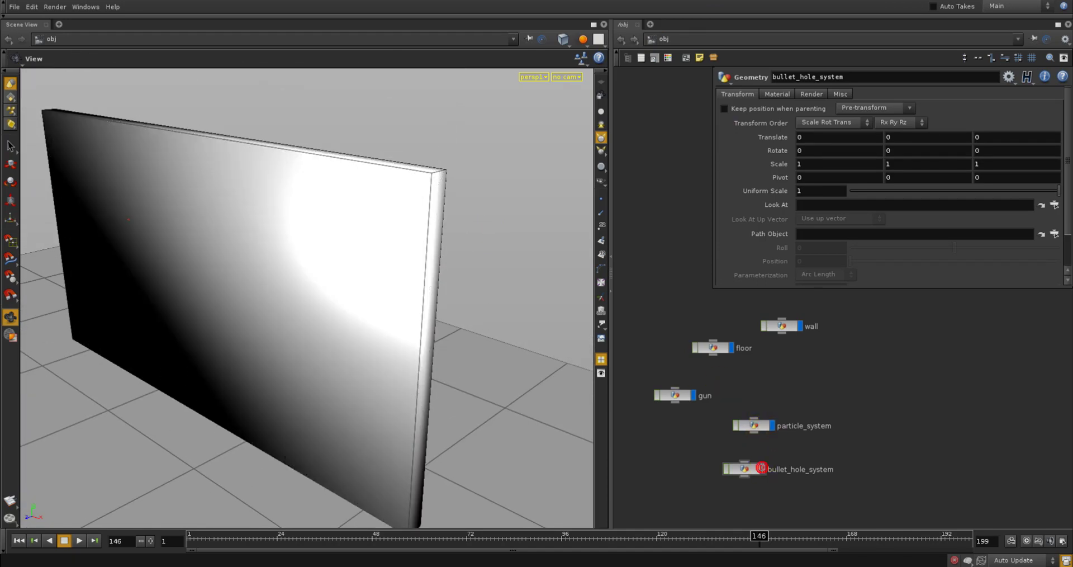
{"action": "left_click_drag", "start_coordinate": [426, 384], "coordinate": [256, 383]}
{"action": "left_click_drag", "start_coordinate": [265, 537], "coordinate": [640, 537]}
{"action": "left_click", "coordinate": [754, 426]}
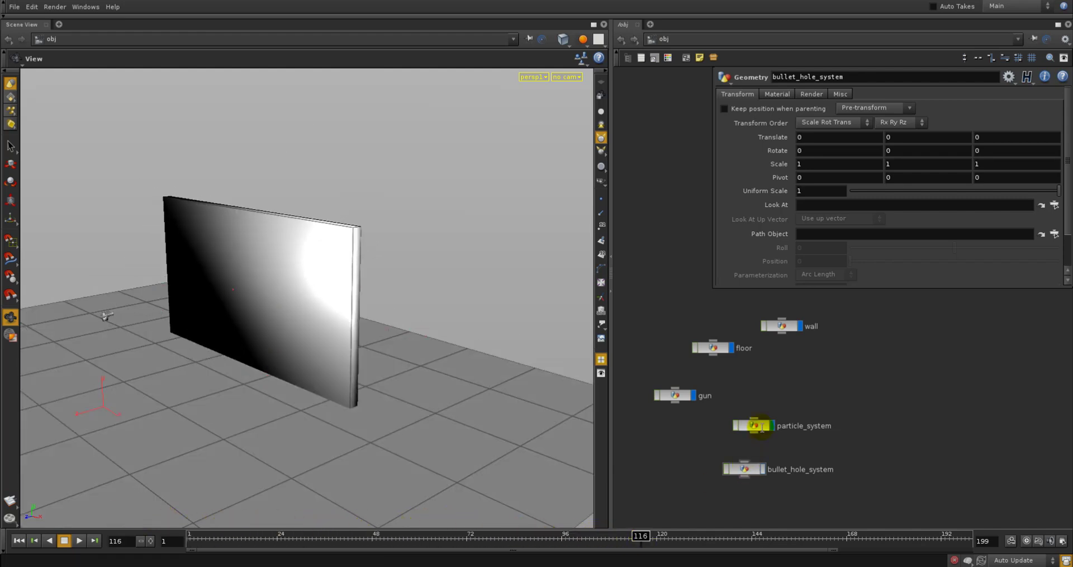
- Display file1 inside particle_system, and scrub to frame 120 at the object level to review the particles against the wall
{"action": "double_click", "coordinate": [756, 427]}
{"action": "left_click", "coordinate": [737, 468]}
{"action": "middle_click_drag", "start_coordinate": [700, 490], "coordinate": [665, 534]}
{"action": "left_click", "coordinate": [760, 328]}
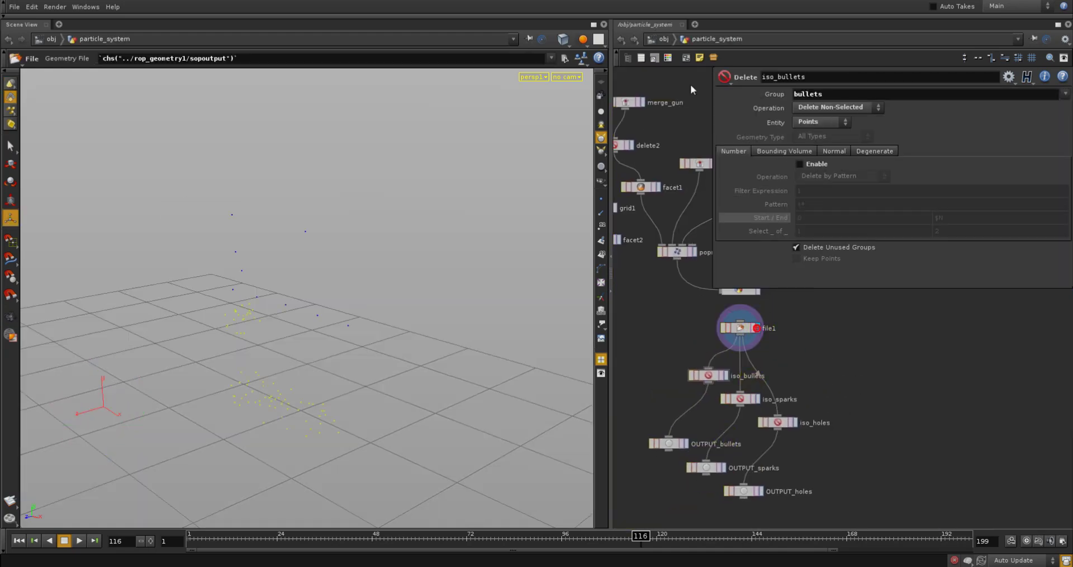
{"action": "left_click", "coordinate": [664, 38]}
{"action": "left_click_drag", "start_coordinate": [271, 534], "coordinate": [637, 503]}
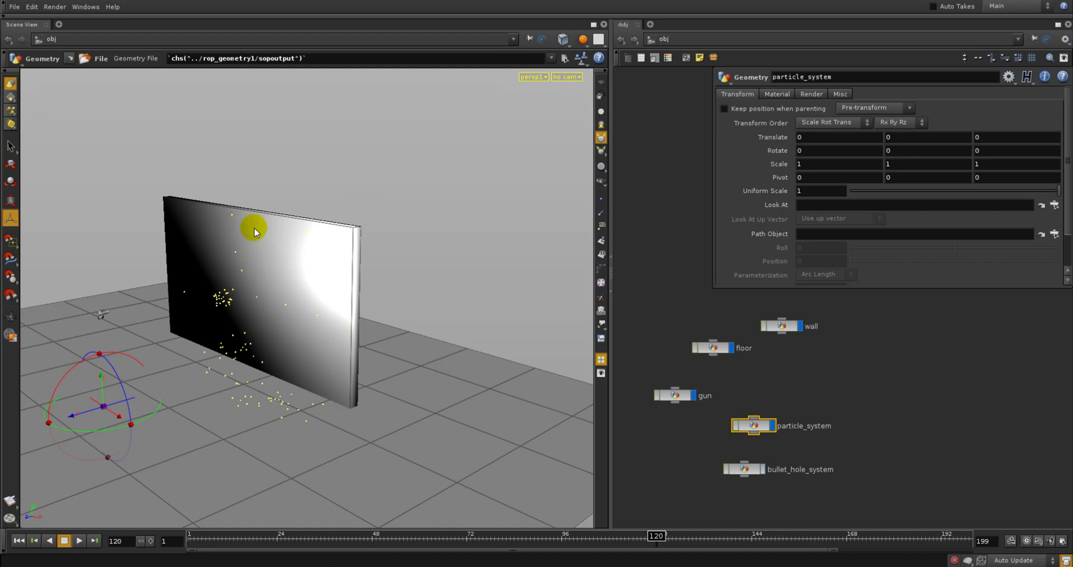
- Display merge_holes inside bullet_hole_system and scrub the timeline to frame 56 to examine the hole points over time
{"action": "double_click", "coordinate": [746, 469]}
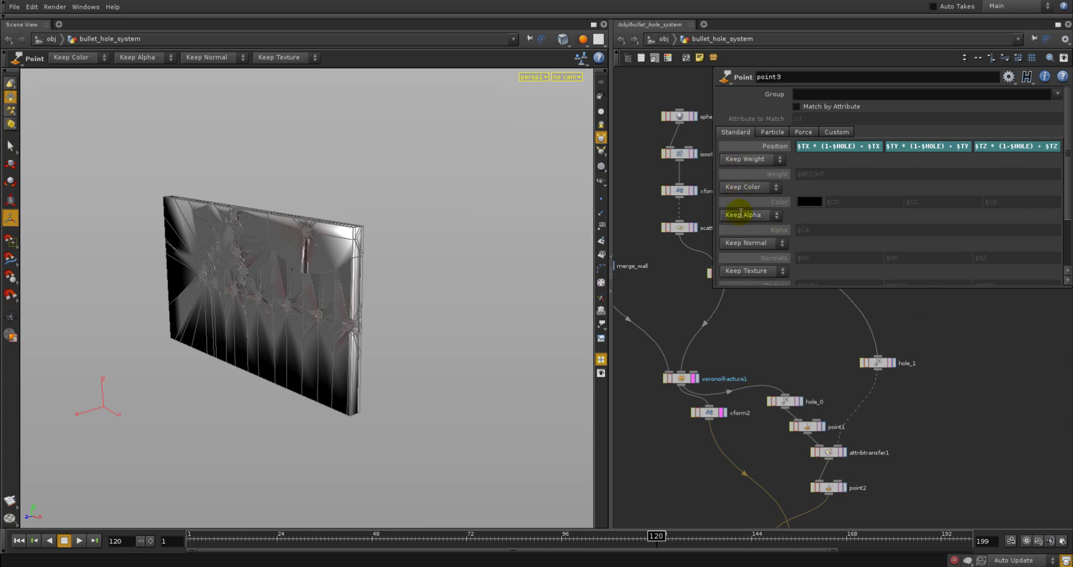
{"action": "middle_click_drag", "start_coordinate": [783, 352], "coordinate": [772, 518]}
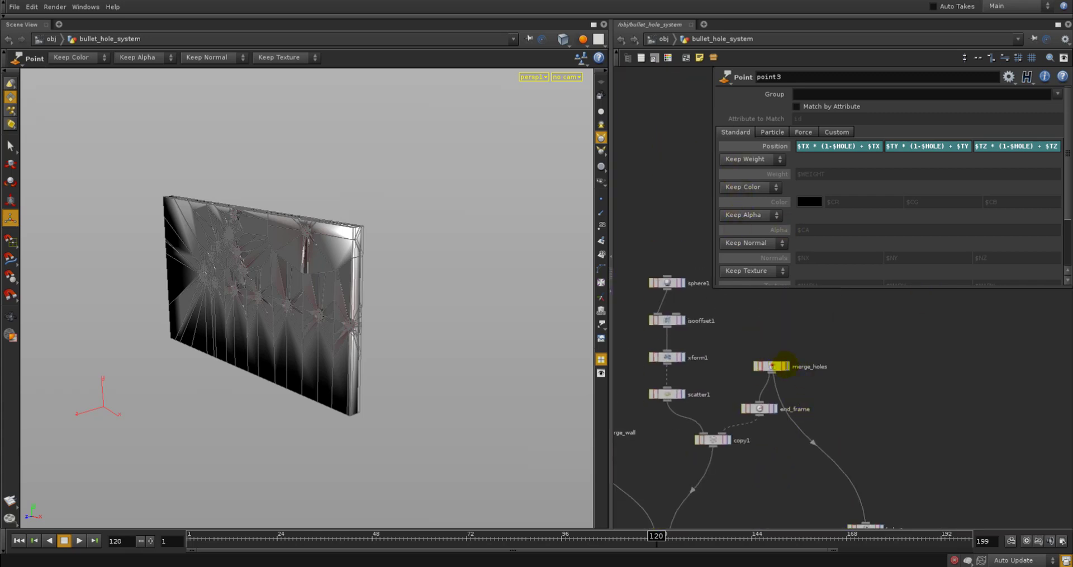
{"action": "left_click", "coordinate": [785, 366]}
{"action": "left_click", "coordinate": [772, 366]}
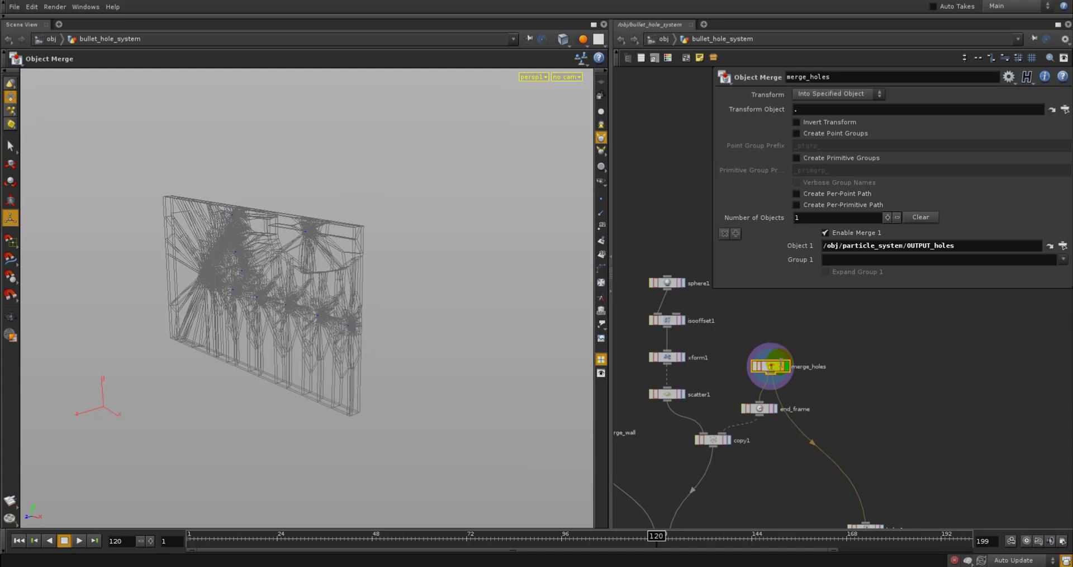
{"action": "left_click_drag", "start_coordinate": [489, 533], "coordinate": [466, 495]}
- Inspect the end_frame TimeShift's frame setting, display the node and scrub to frame 49 to check its points
{"action": "left_click", "coordinate": [759, 408]}
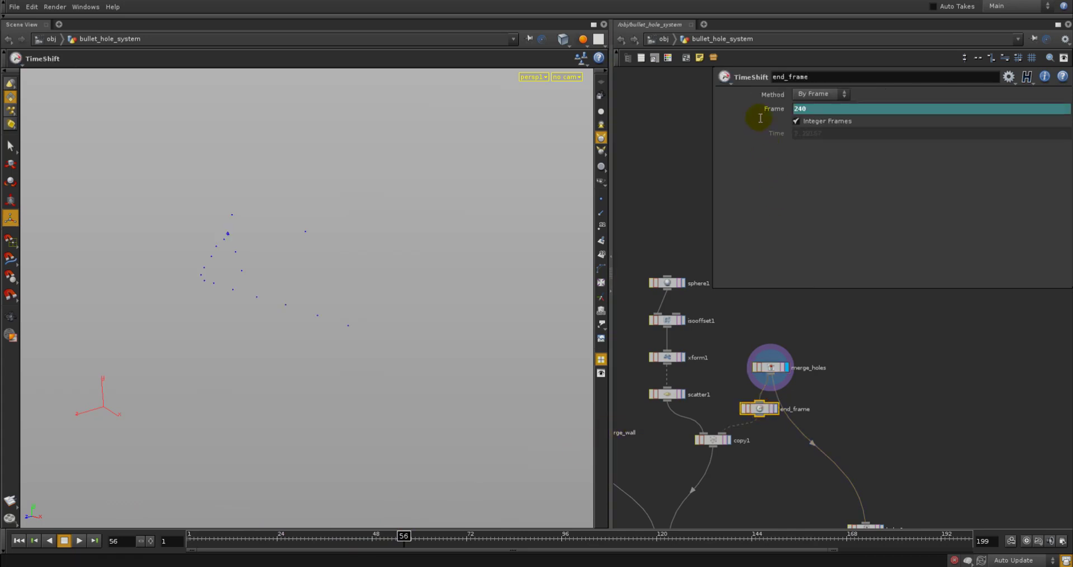
{"action": "left_click", "coordinate": [776, 108]}
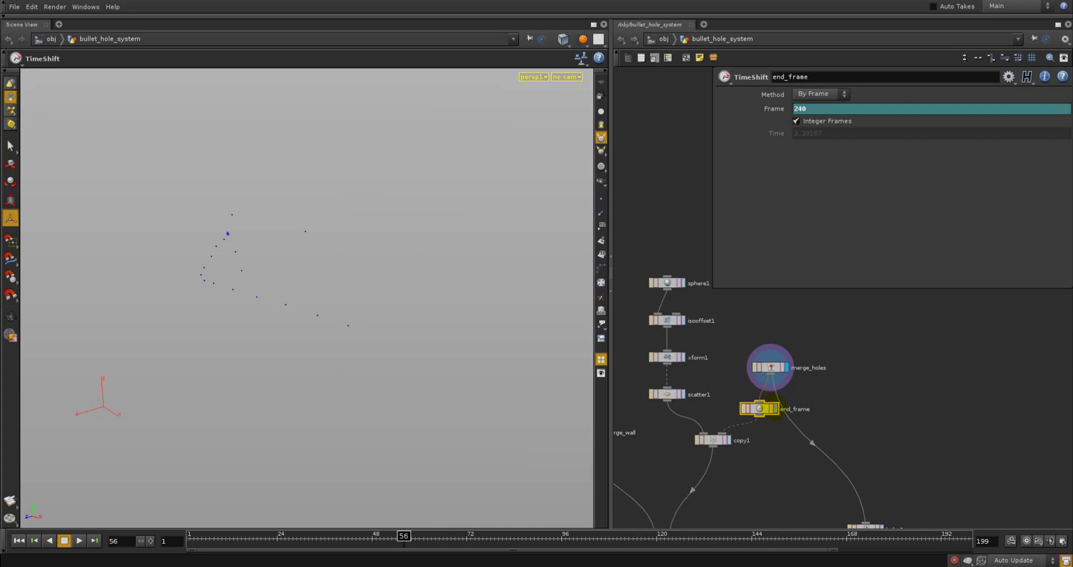
{"action": "left_click", "coordinate": [775, 408]}
{"action": "mouse_move", "coordinate": [614, 536]}
{"action": "left_mouse_down"}
{"action": "mouse_move", "coordinate": [953, 536]}
{"action": "mouse_move", "coordinate": [132, 476]}
{"action": "mouse_move", "coordinate": [395, 548]}
{"action": "mouse_move", "coordinate": [364, 522]}
{"action": "mouse_move", "coordinate": [356, 492]}
{"action": "mouse_move", "coordinate": [493, 509]}
{"action": "mouse_move", "coordinate": [380, 483]}
{"action": "left_mouse_up"}
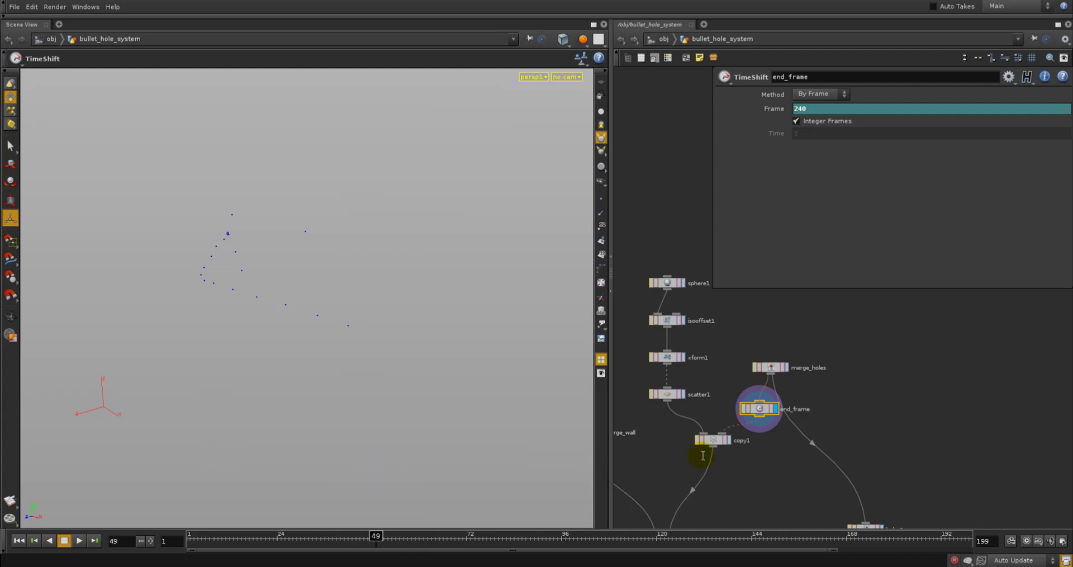
- Display copy1 and voronoifracture1 in turn to examine the scattered points and the fractured wall at frame 49
{"action": "left_click", "coordinate": [728, 440]}
{"action": "middle_click_drag", "start_coordinate": [738, 462], "coordinate": [772, 359]}
{"action": "left_click", "coordinate": [717, 442]}
{"action": "left_click", "coordinate": [702, 442]}
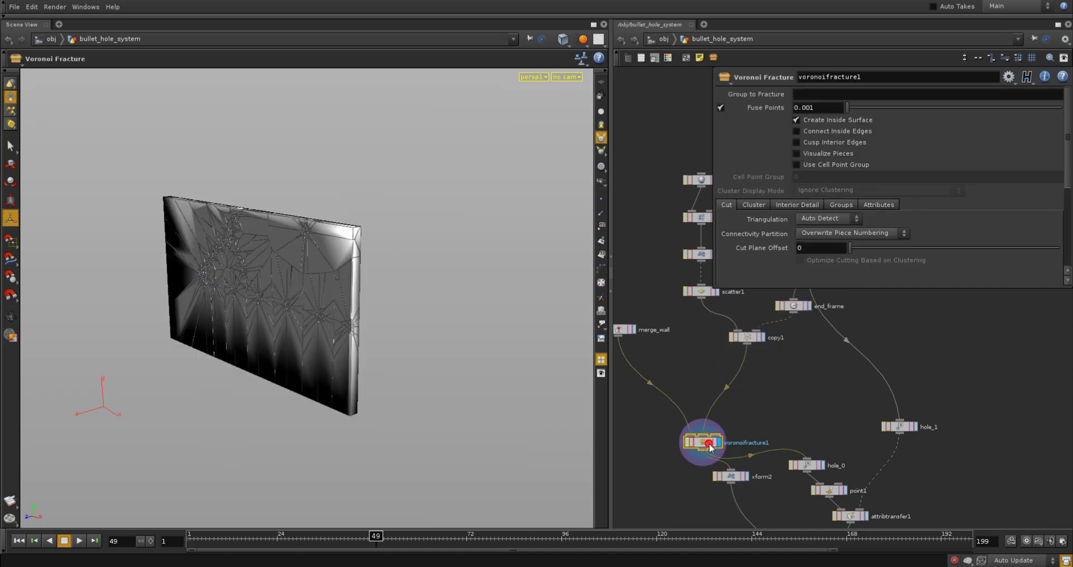